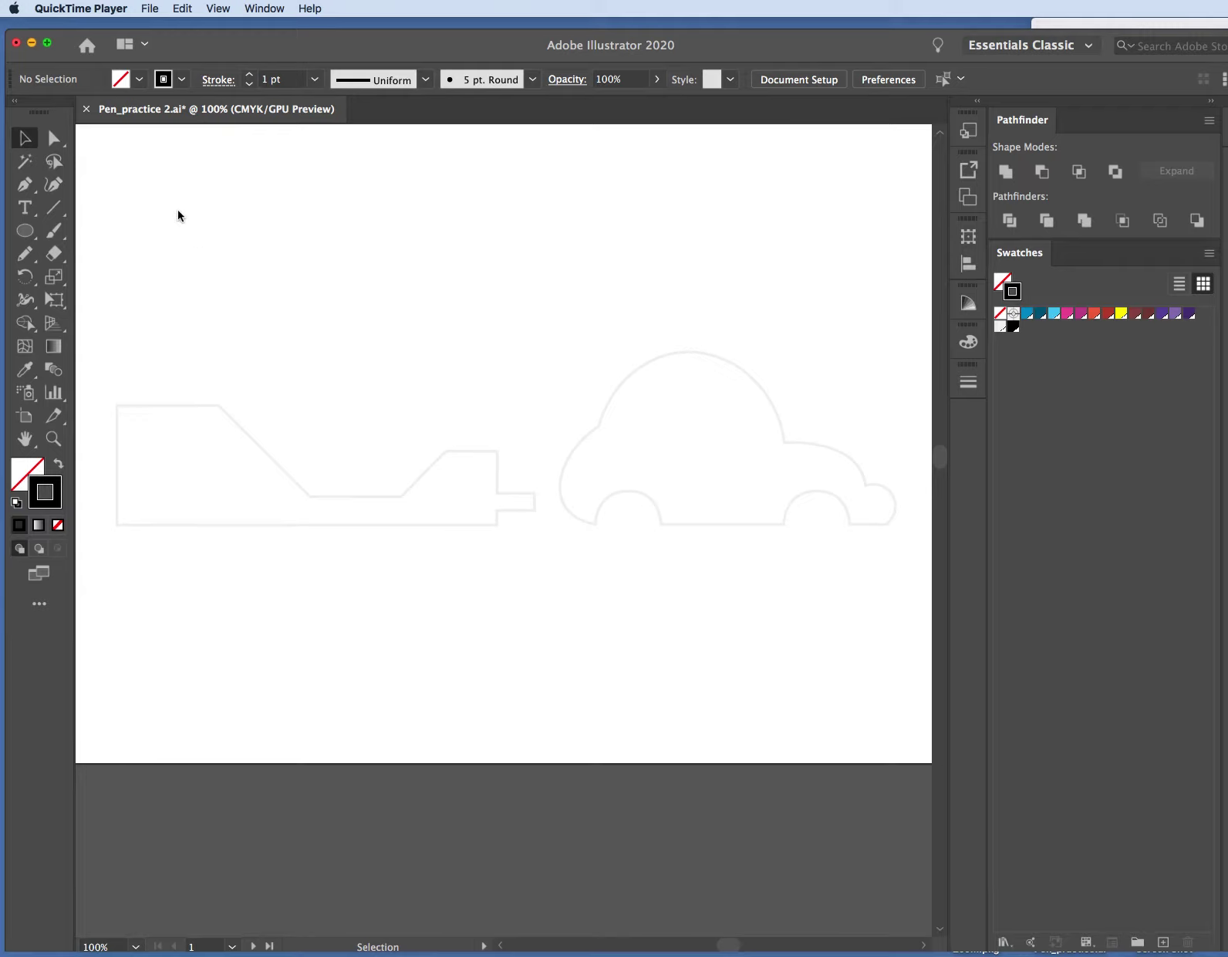
# Trace the trailer template with the Pen tool from its lower rear corner over the straight upper edges to the top of the short front slope.
pyautogui.click(26, 188)
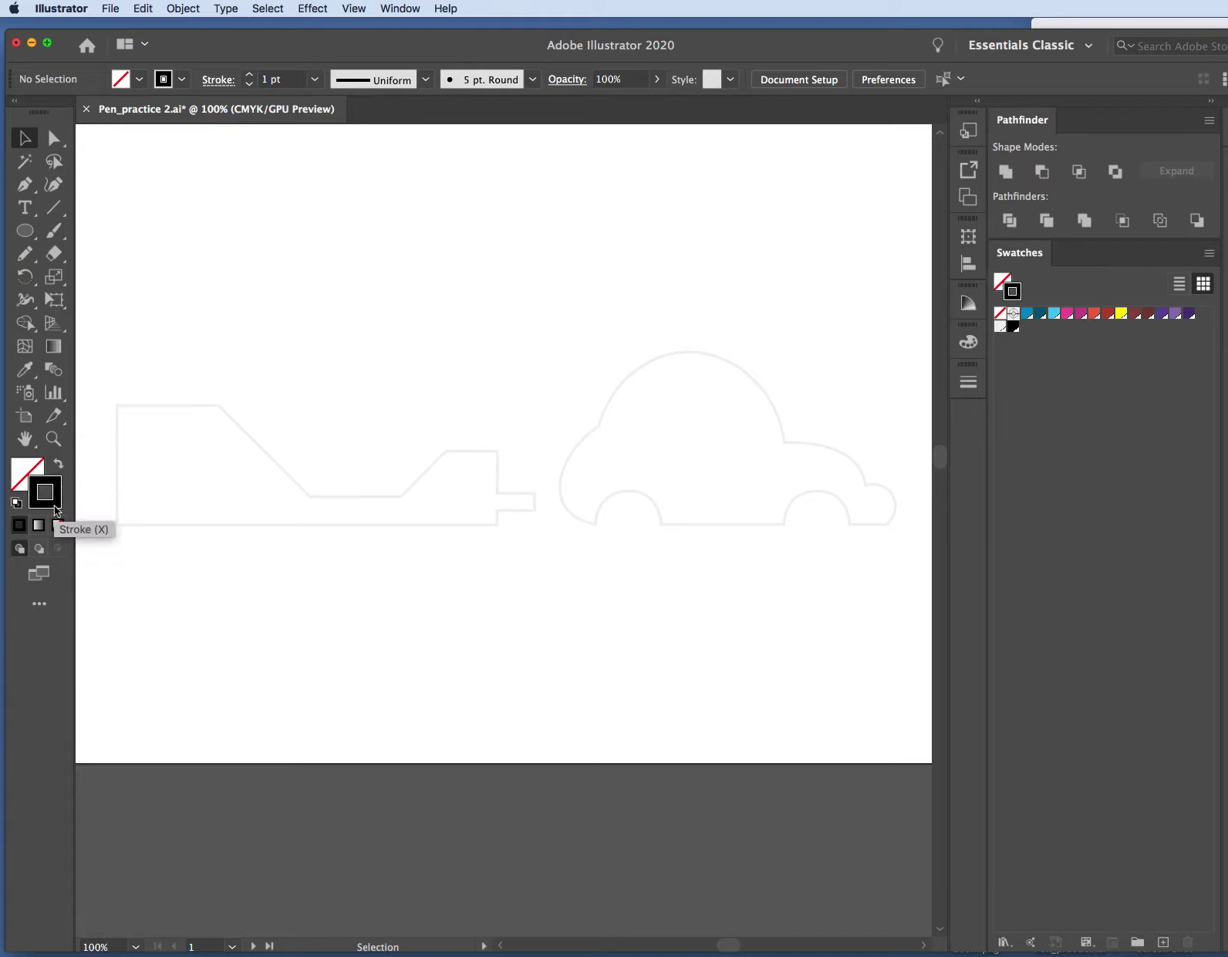
pyautogui.click(24, 184)
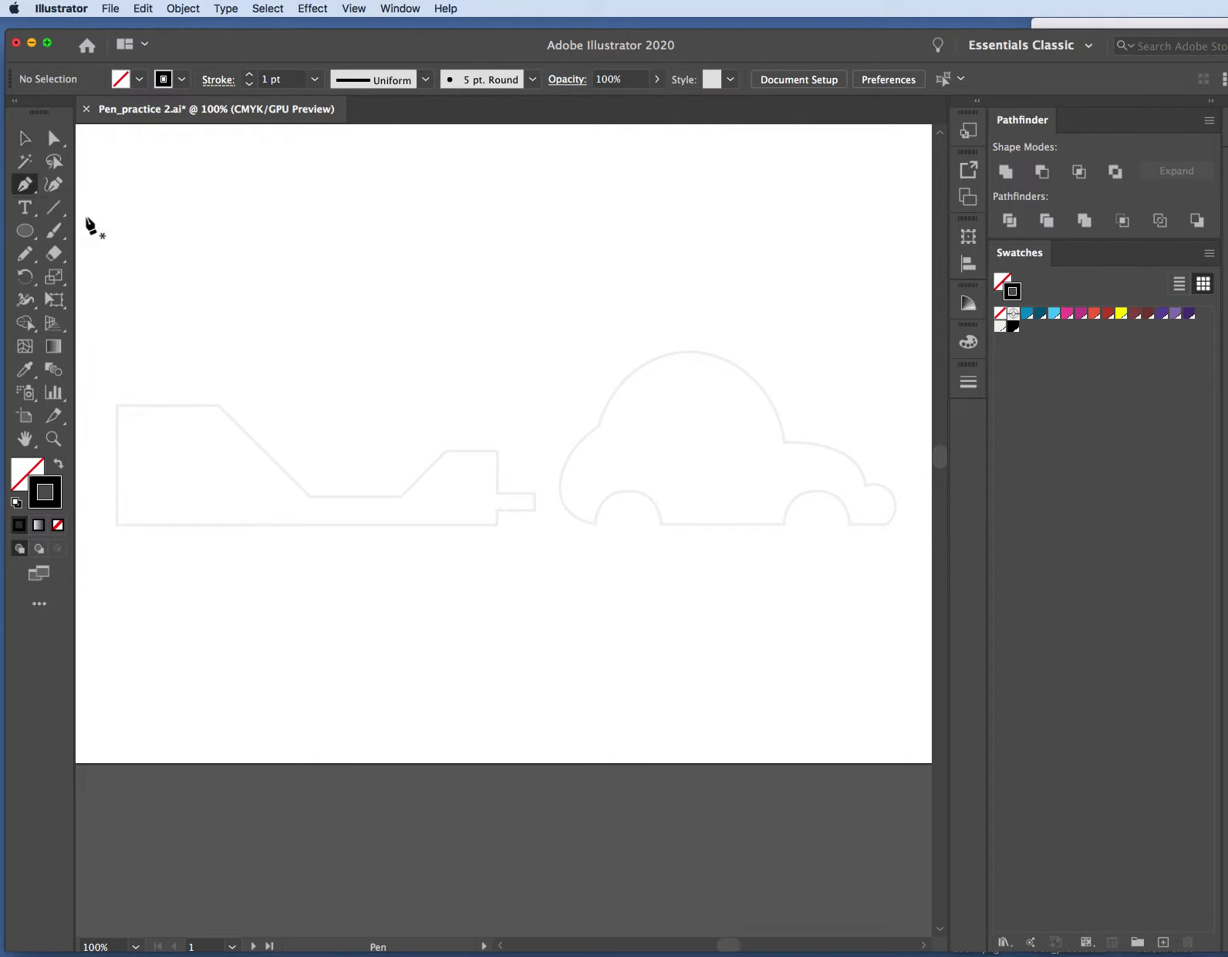
pyautogui.moveTo(30, 189); pyautogui.dragTo(91, 192)
pyautogui.moveTo(729, 943); pyautogui.dragTo(750, 941)
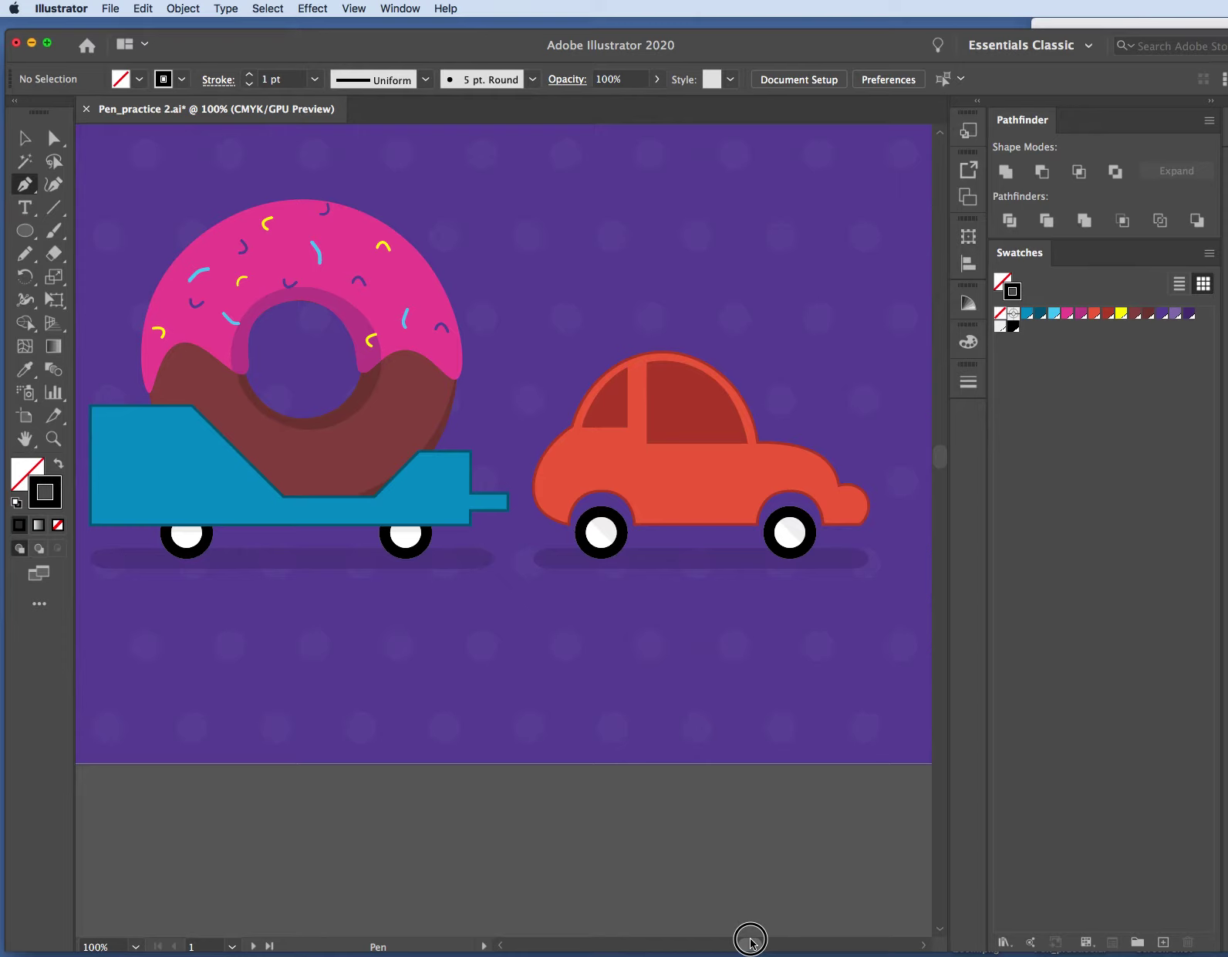
pyautogui.moveTo(750, 941); pyautogui.dragTo(749, 941)
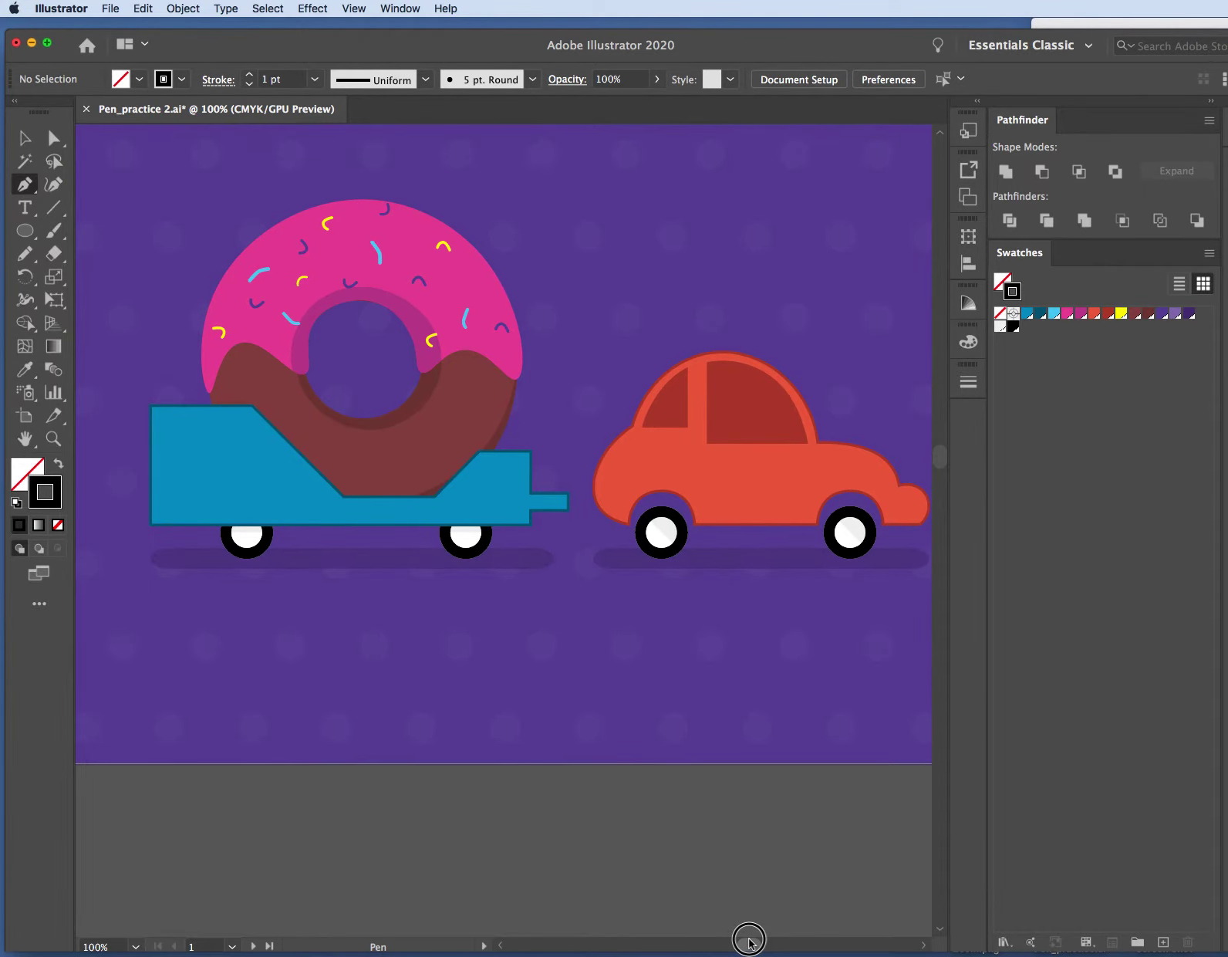
pyautogui.moveTo(749, 941); pyautogui.dragTo(729, 942)
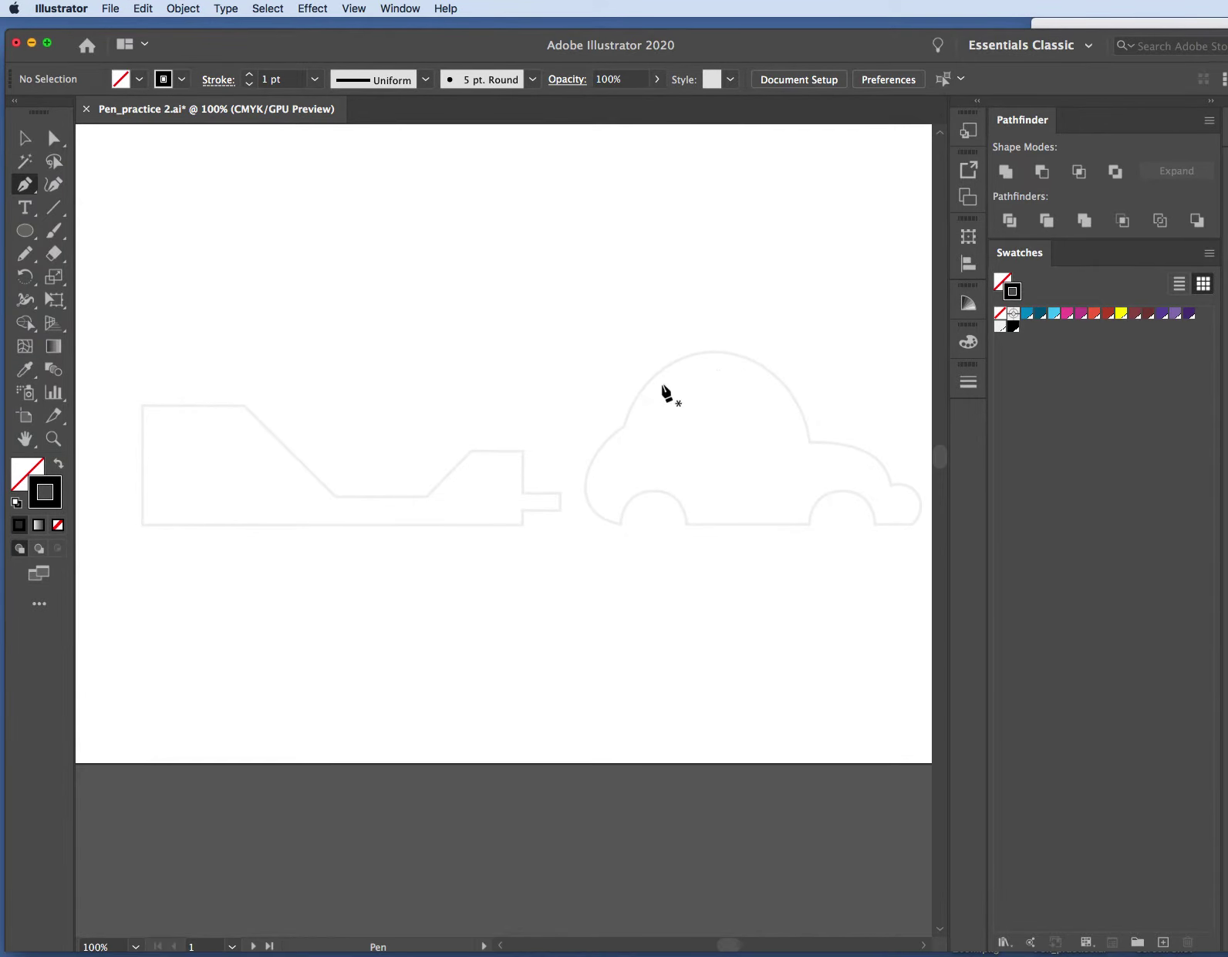
pyautogui.click(143, 524)
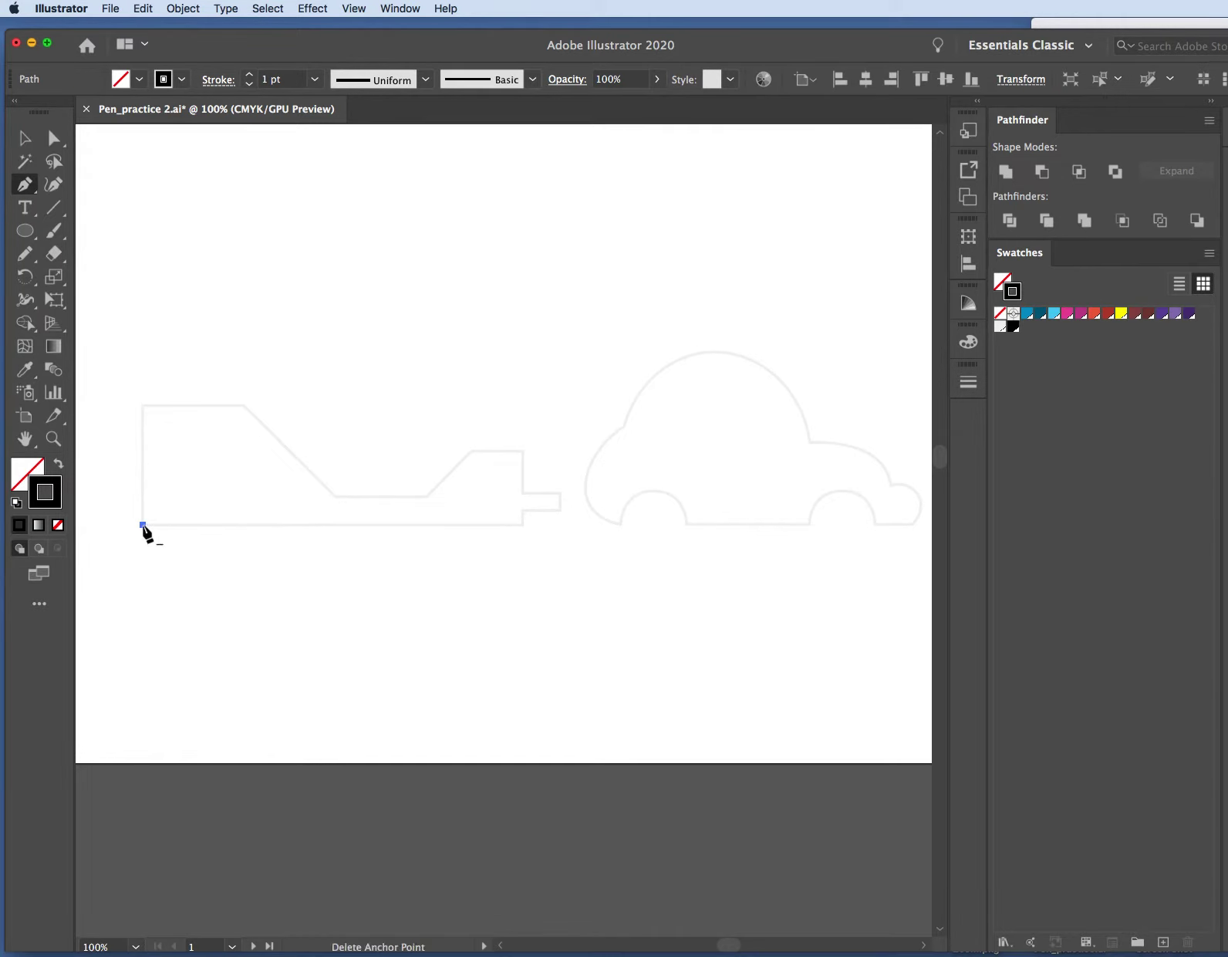
pyautogui.click(143, 405)
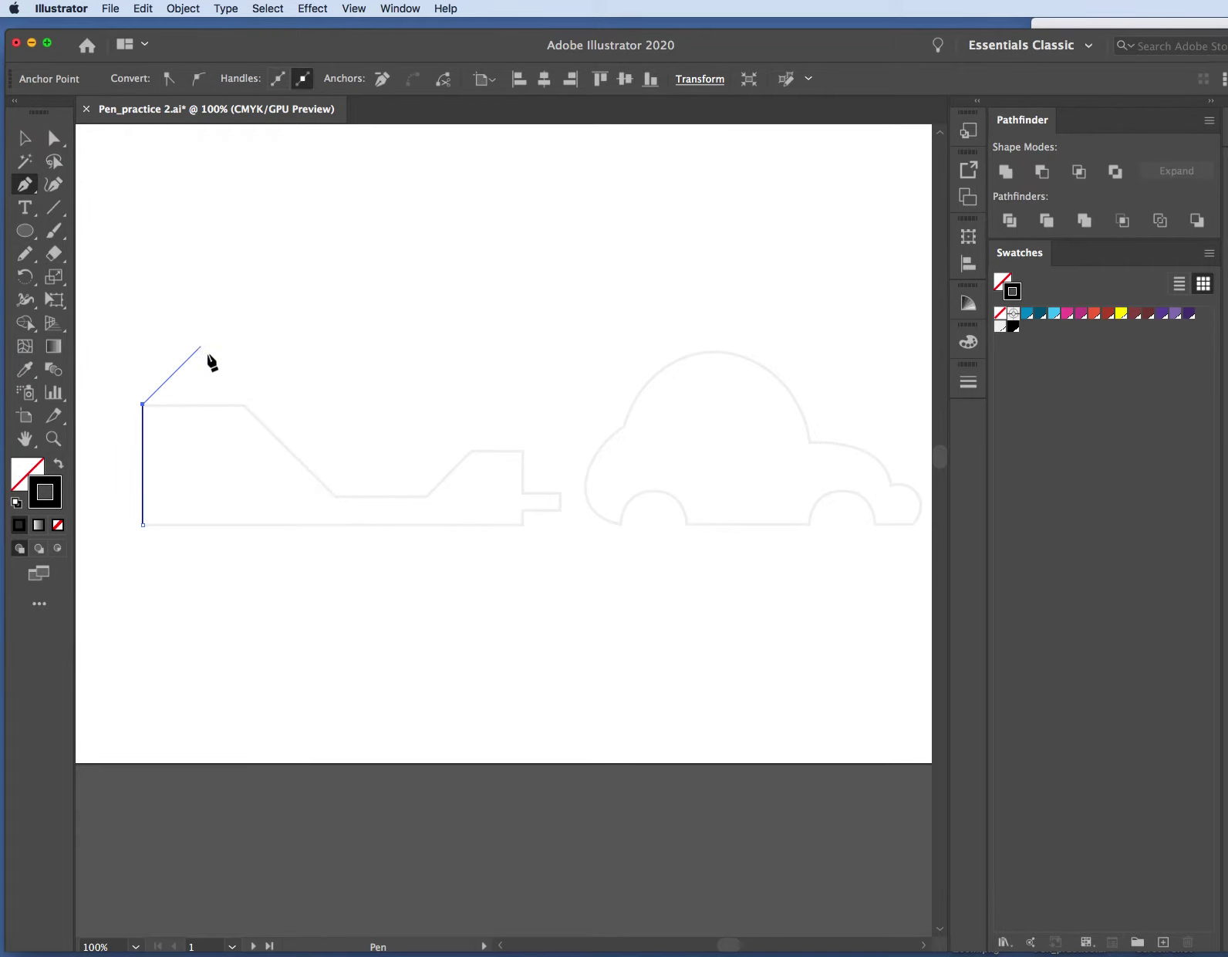
pyautogui.click(242, 403)
pyautogui.keyDown('shift'); pyautogui.click(334, 498); pyautogui.keyUp('shift')
pyautogui.click(426, 498)
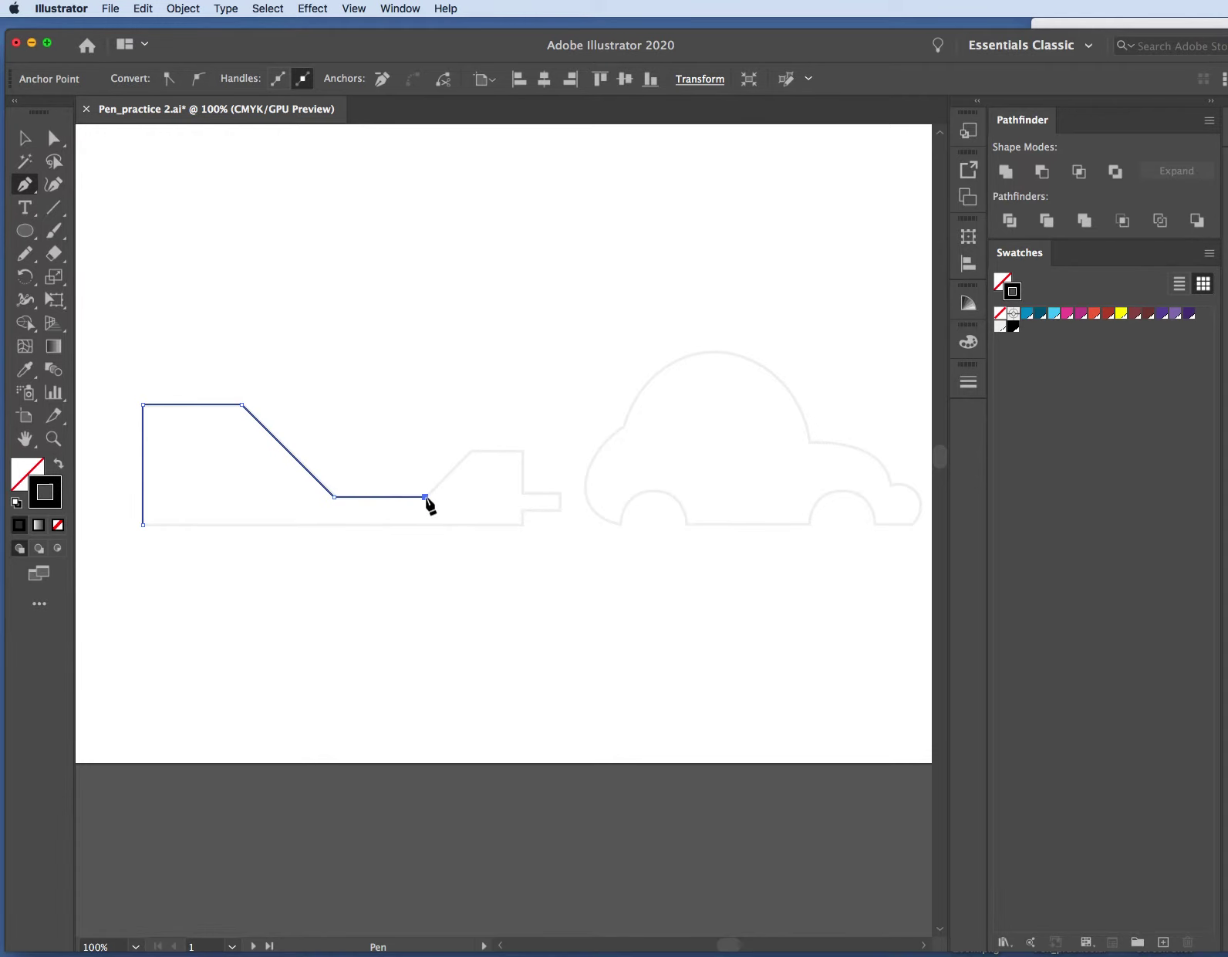
pyautogui.click(470, 451)
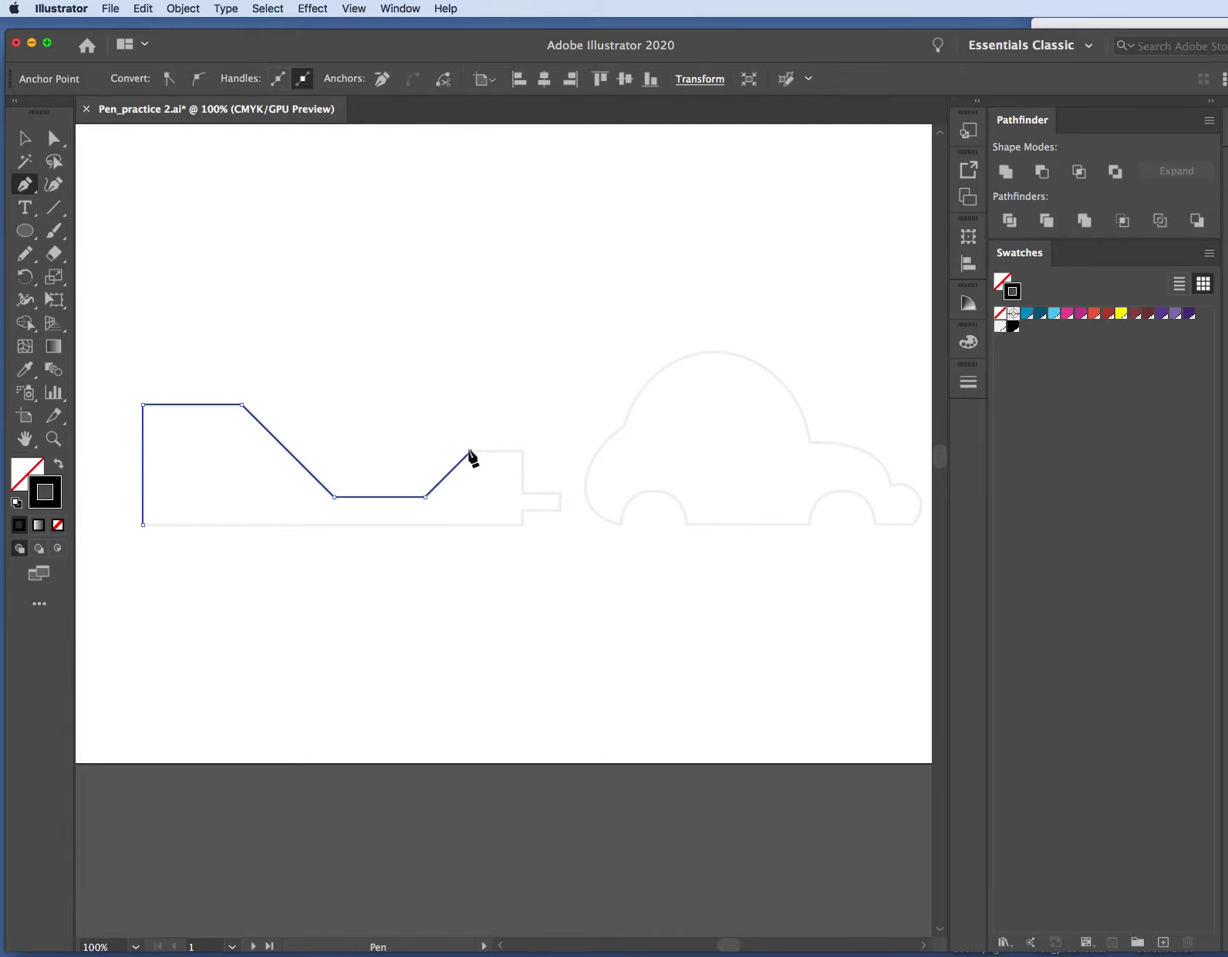
# Trace the trailer's front block, narrow hitch bar and bottom edge, close the path at its starting corner and deselect it.
pyautogui.click(521, 452)
pyautogui.click(521, 491)
pyautogui.click(583, 491)
pyautogui.click(584, 498)
pyautogui.keyDown('shift'); pyautogui.click(520, 504); pyautogui.keyUp('shift')
pyautogui.click(521, 525)
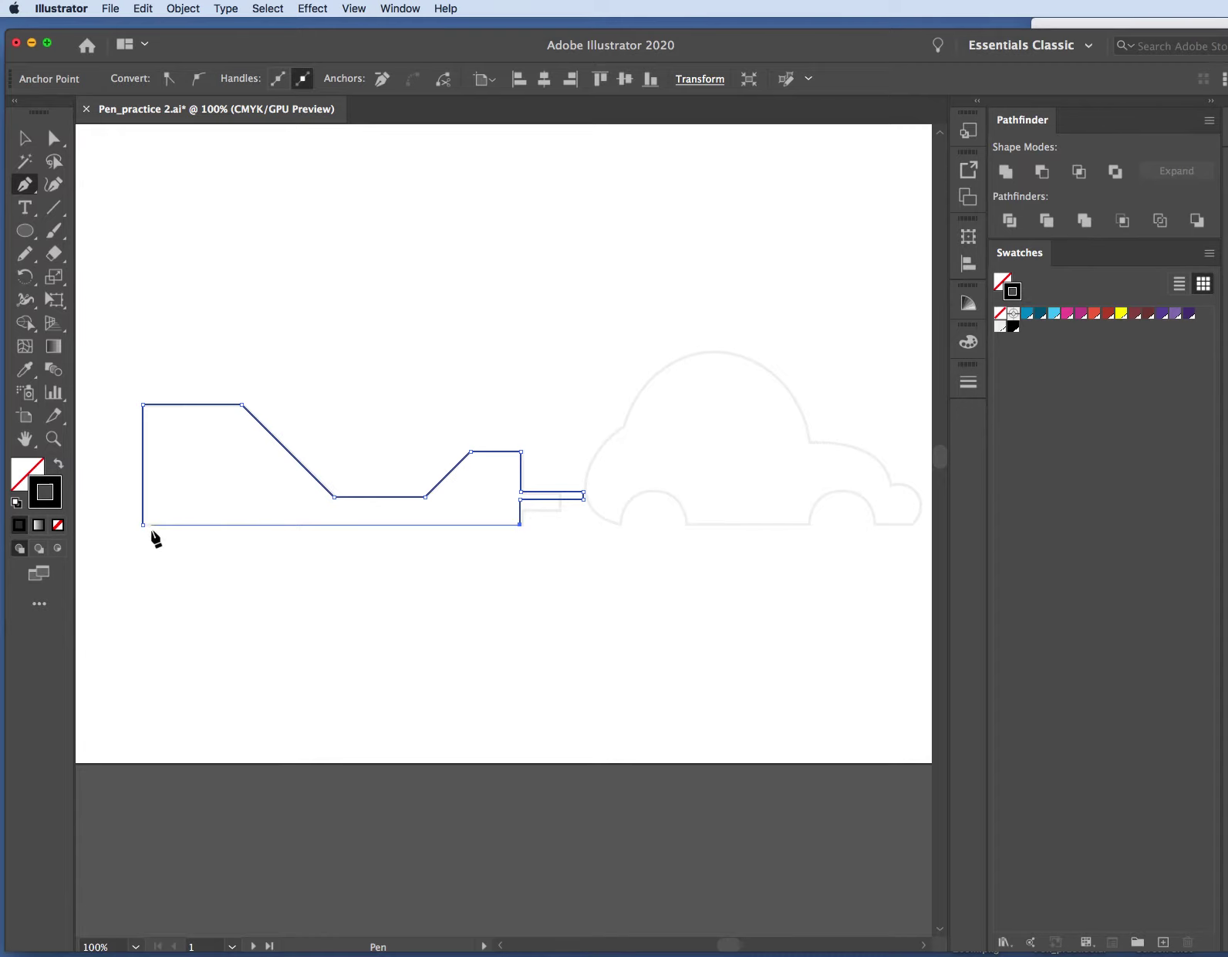
pyautogui.click(144, 526)
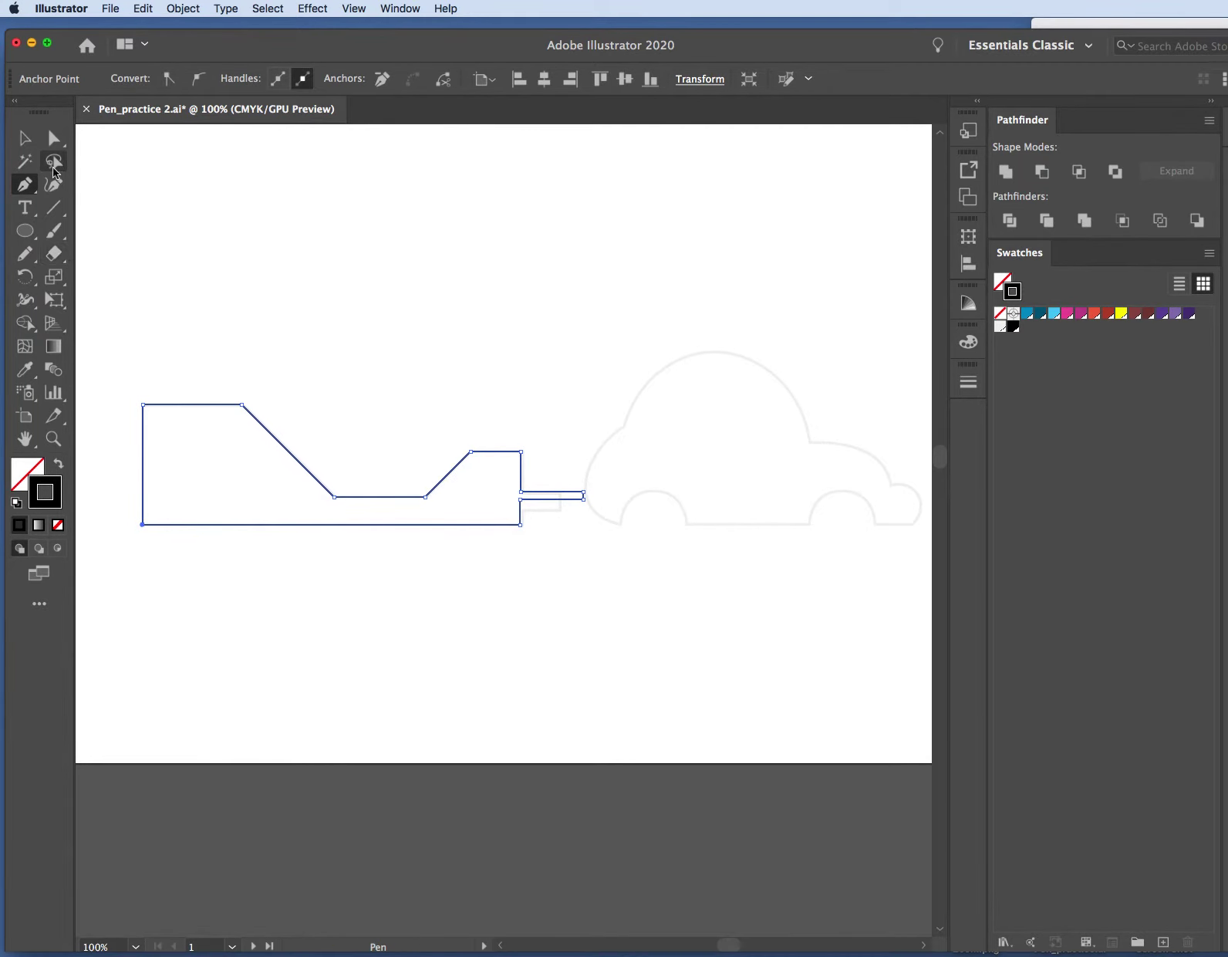
pyautogui.click(25, 138)
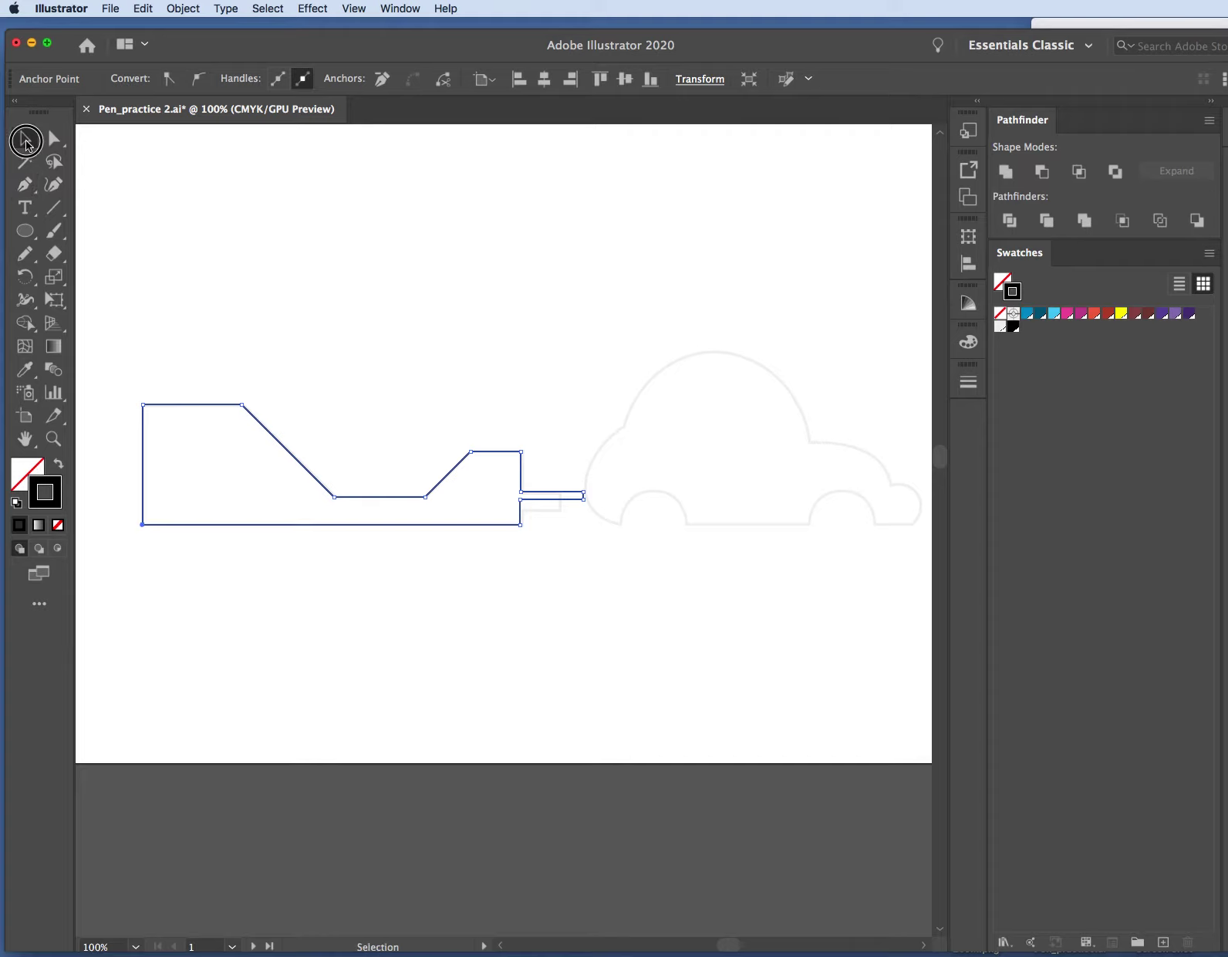
pyautogui.click(78, 153)
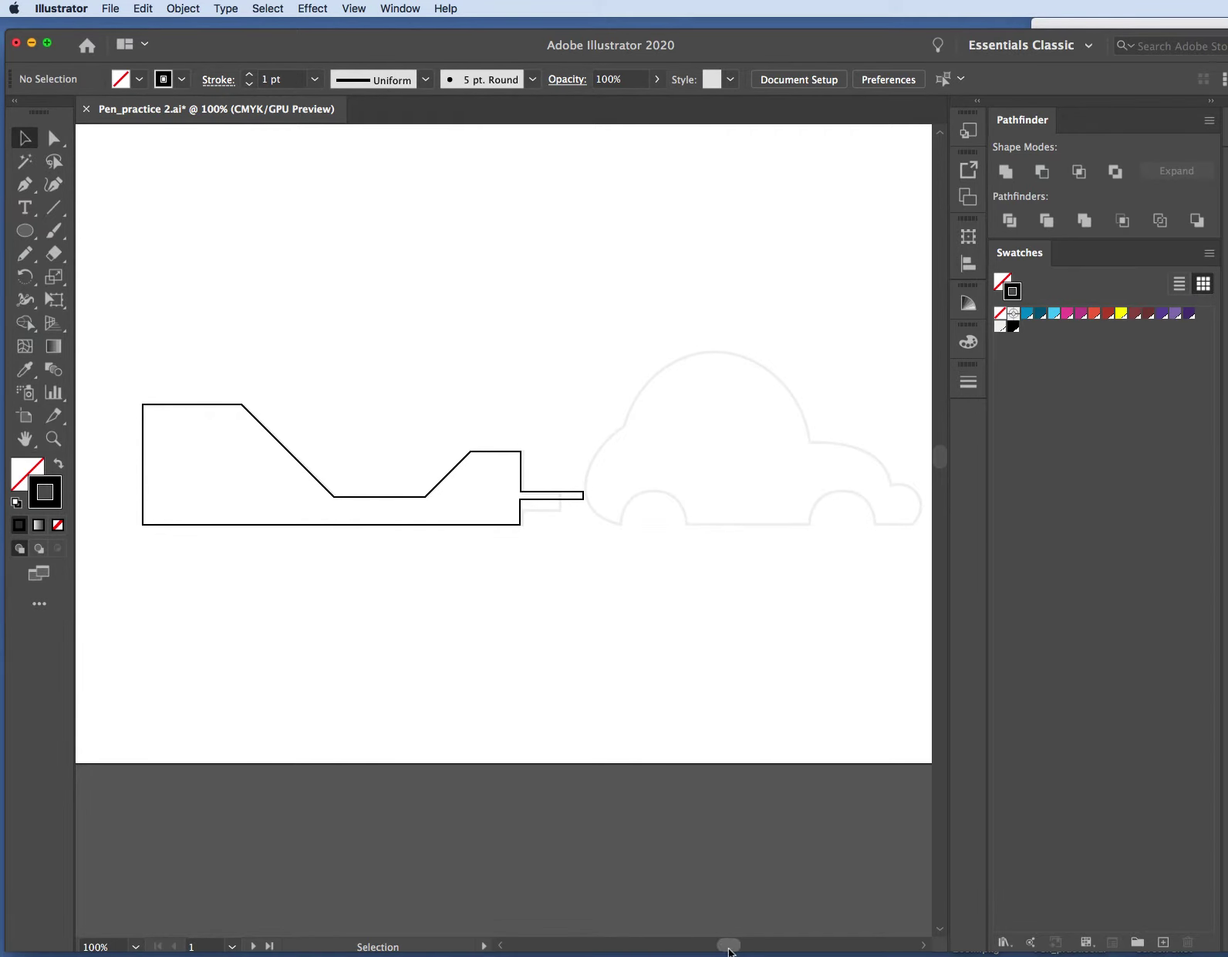
# Trace the car's straight underside between the wheel arches and the rounded rear wheel arch with the Pen tool.
pyautogui.moveTo(728, 947); pyautogui.dragTo(731, 946)
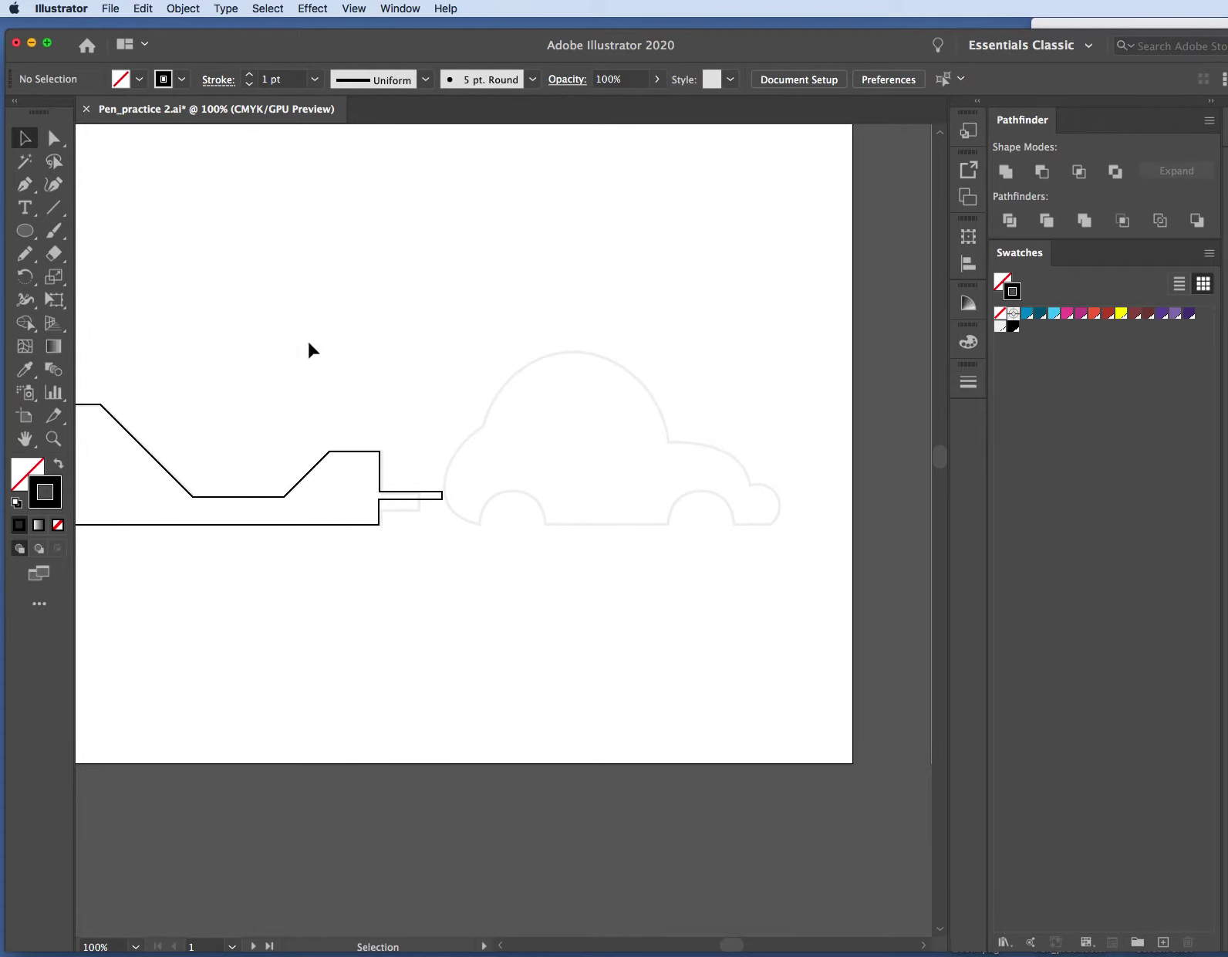
pyautogui.click(24, 184)
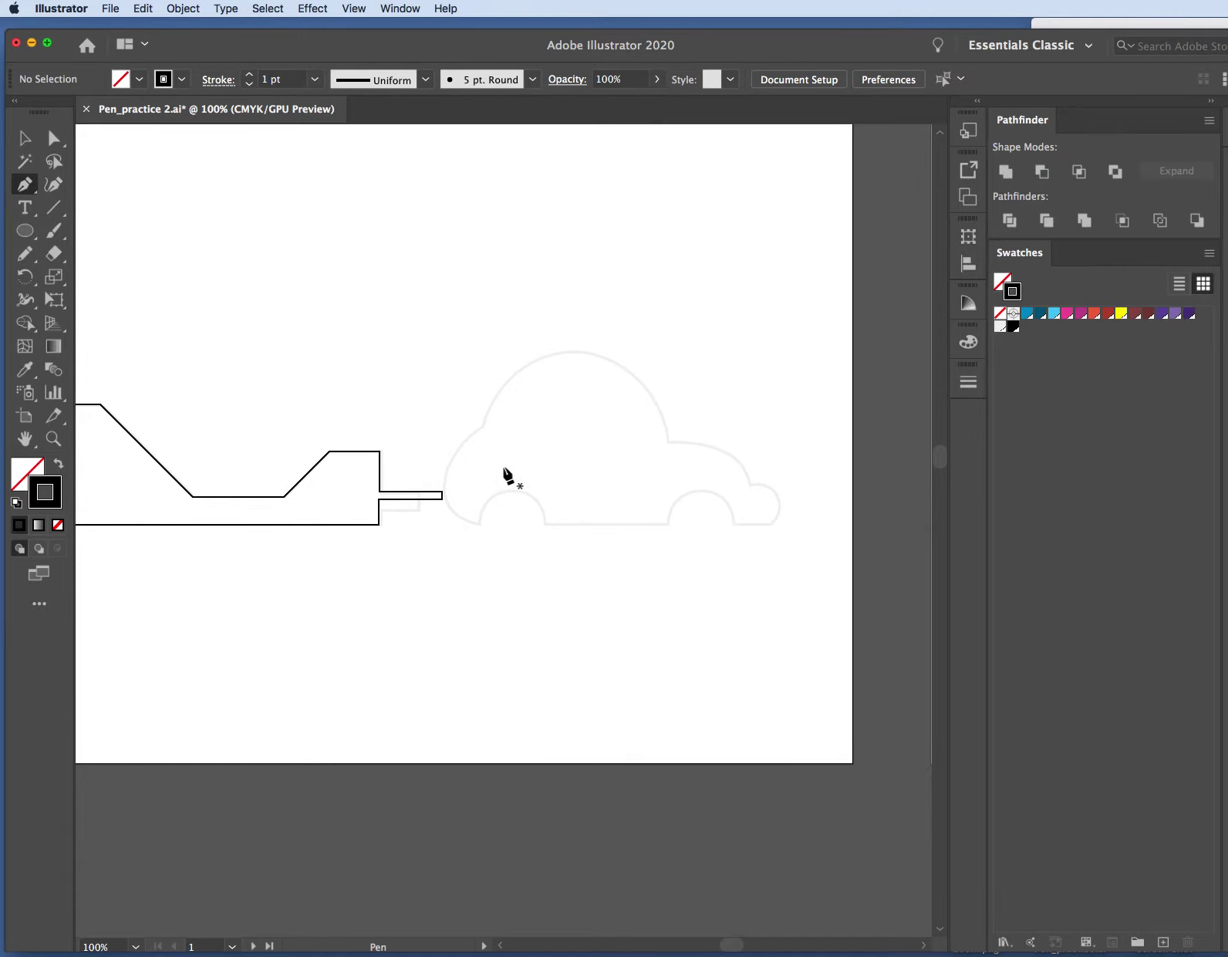
pyautogui.click(667, 523)
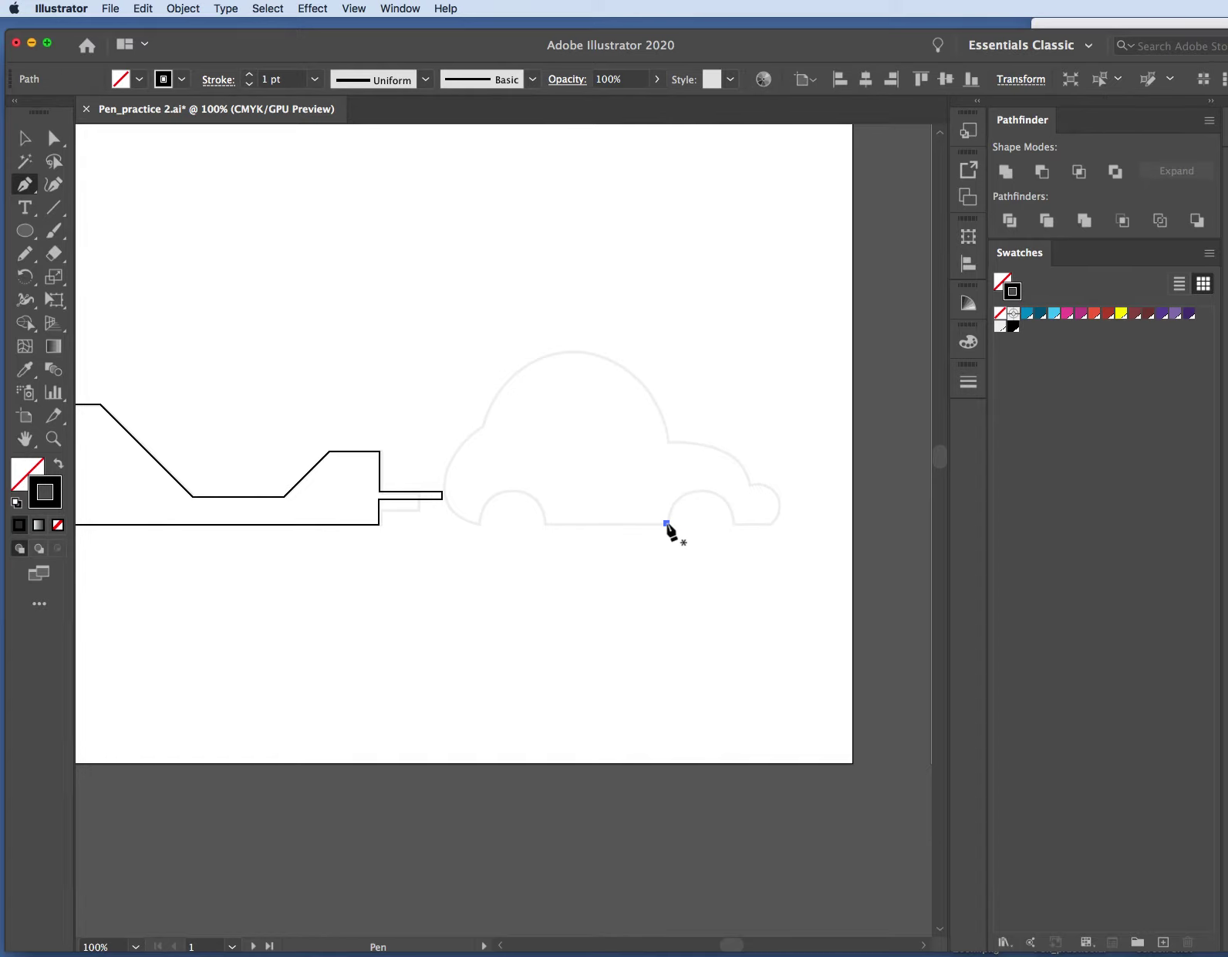
pyautogui.click(544, 524)
pyautogui.moveTo(544, 524); pyautogui.dragTo(545, 522)
pyautogui.moveTo(544, 523)
pyautogui.mouseDown()
pyautogui.moveTo(546, 504)
pyautogui.moveTo(537, 542)
pyautogui.moveTo(526, 516)
pyautogui.moveTo(557, 524)
pyautogui.mouseUp()
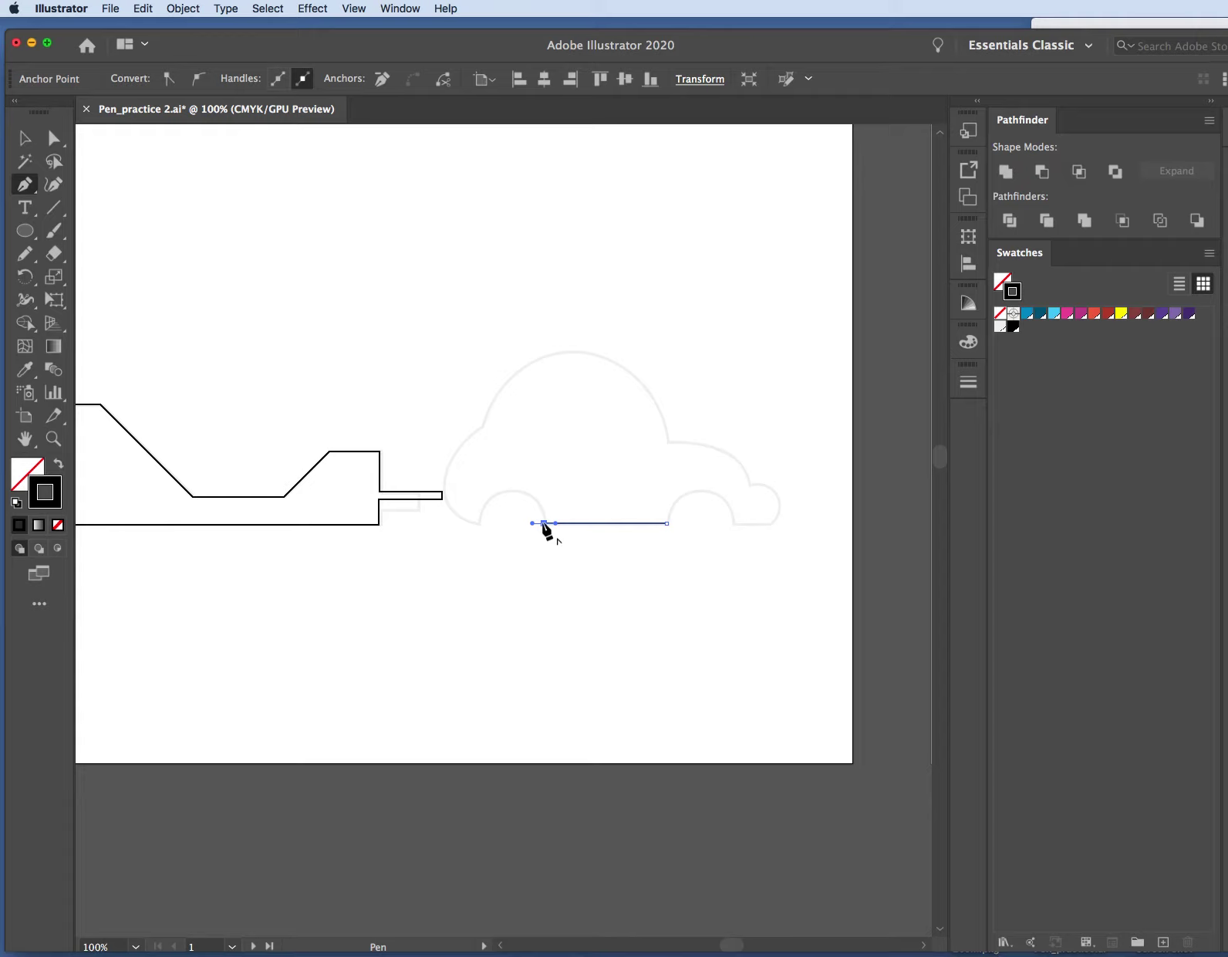
pyautogui.click(544, 524)
pyautogui.moveTo(544, 523); pyautogui.dragTo(543, 487)
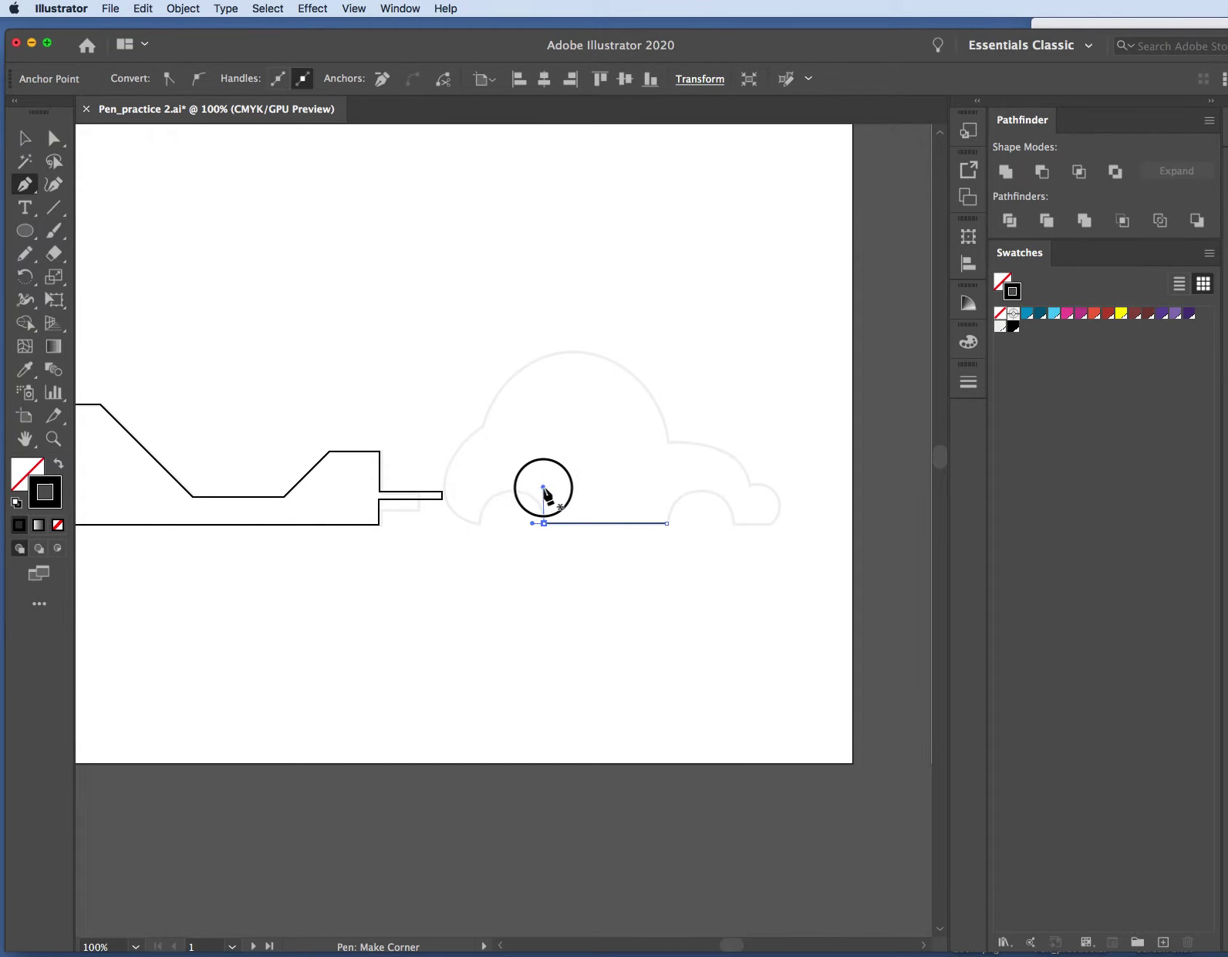
pyautogui.moveTo(544, 487); pyautogui.dragTo(544, 487)
pyautogui.moveTo(478, 524); pyautogui.dragTo(471, 568)
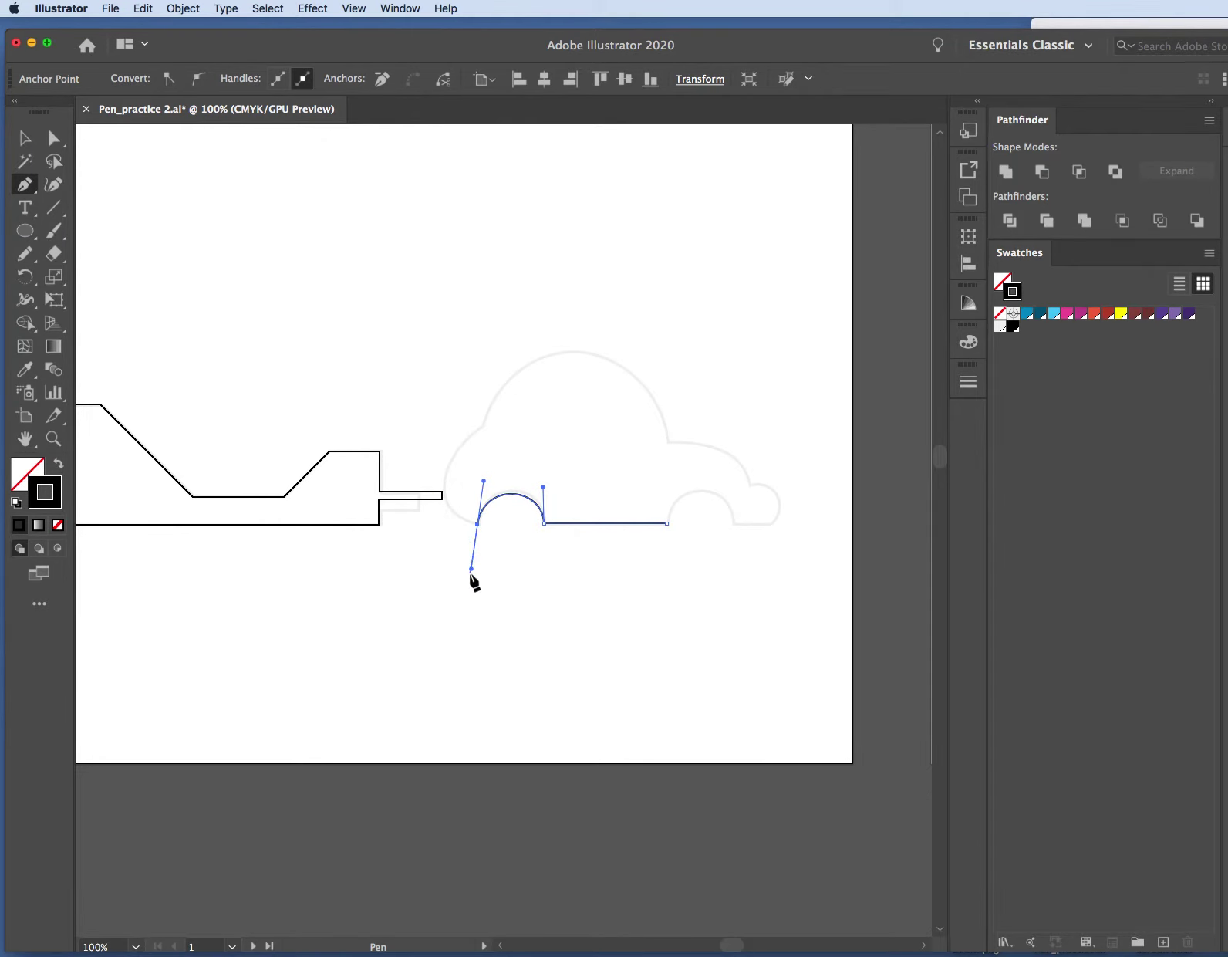
# Continue the car path around its curved rear end and over the domed roof to the start of the hood, with corners where the curves meet.
pyautogui.click(478, 524)
pyautogui.moveTo(471, 533); pyautogui.dragTo(554, 359)
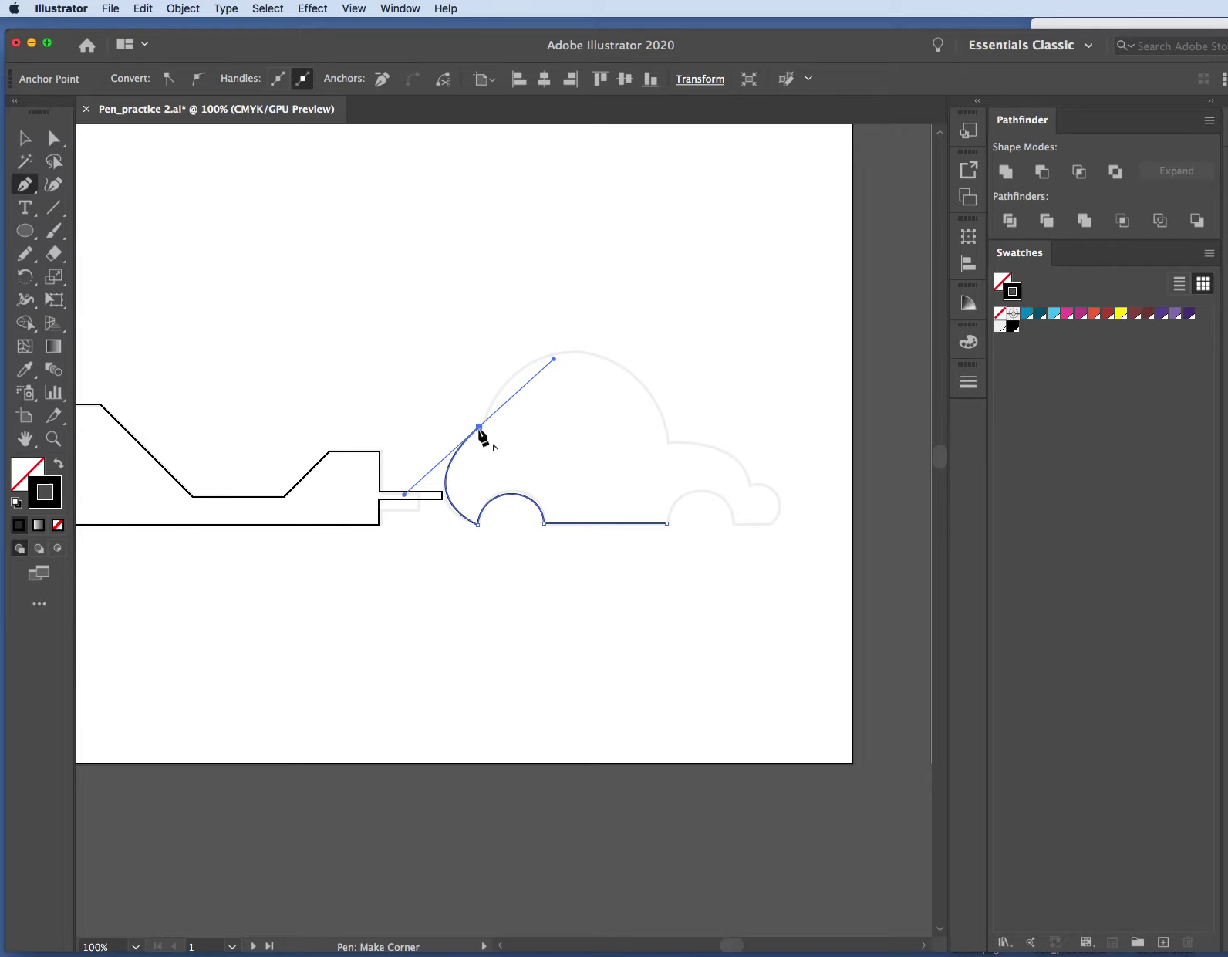
pyautogui.click(479, 426)
pyautogui.moveTo(479, 427); pyautogui.dragTo(577, 352)
pyautogui.moveTo(577, 352); pyautogui.dragTo(664, 349)
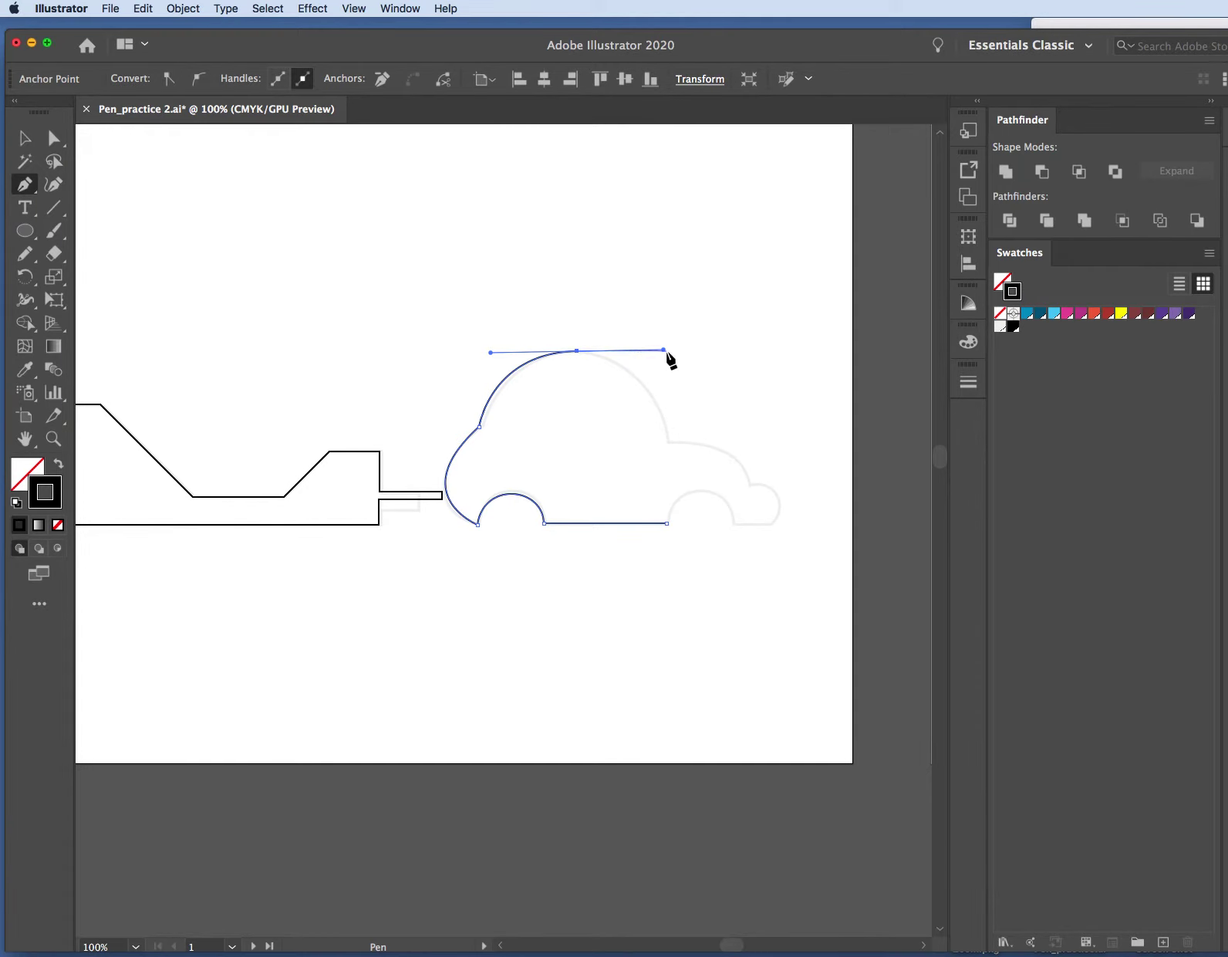
pyautogui.moveTo(664, 350); pyautogui.dragTo(648, 350)
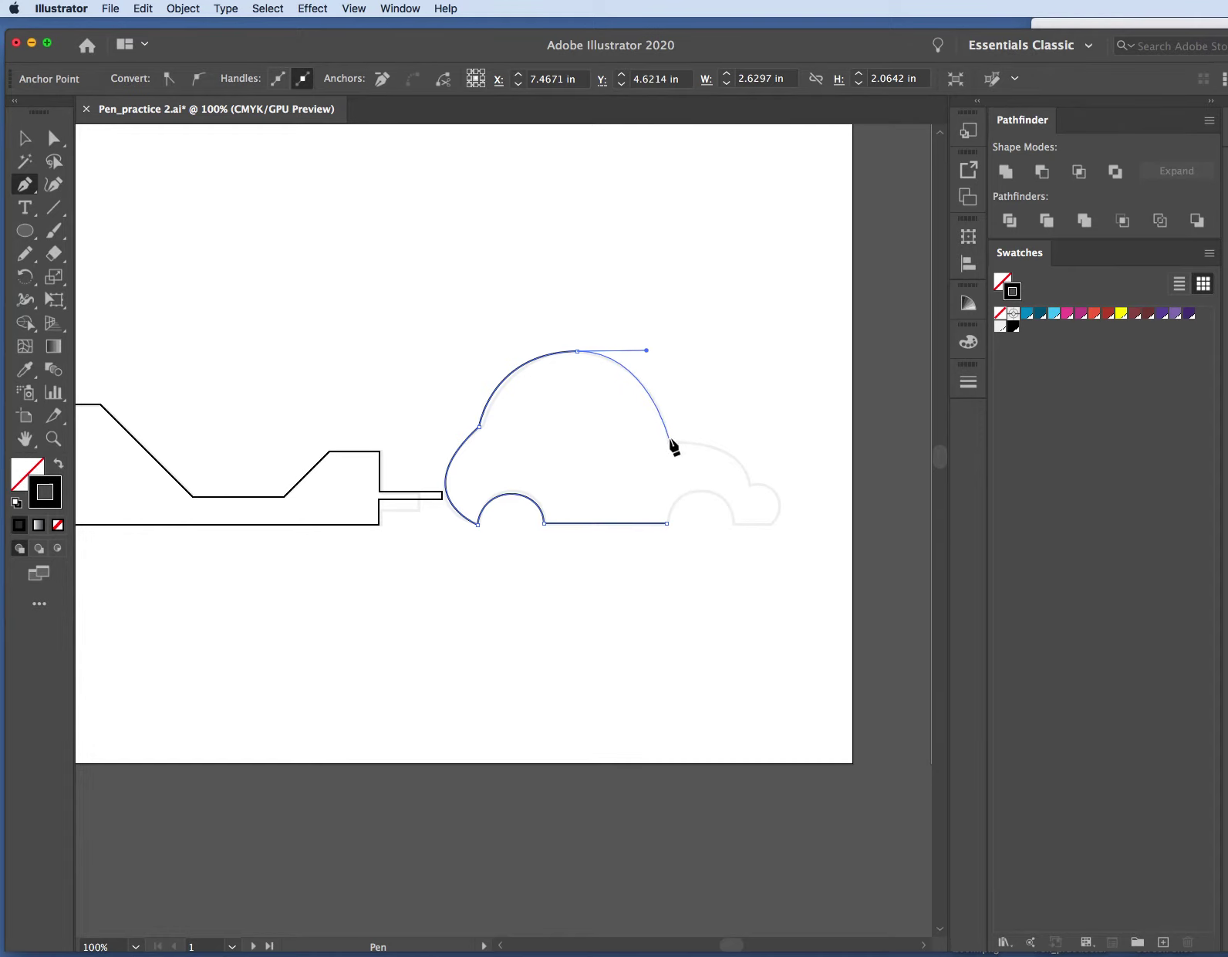
pyautogui.click(669, 438)
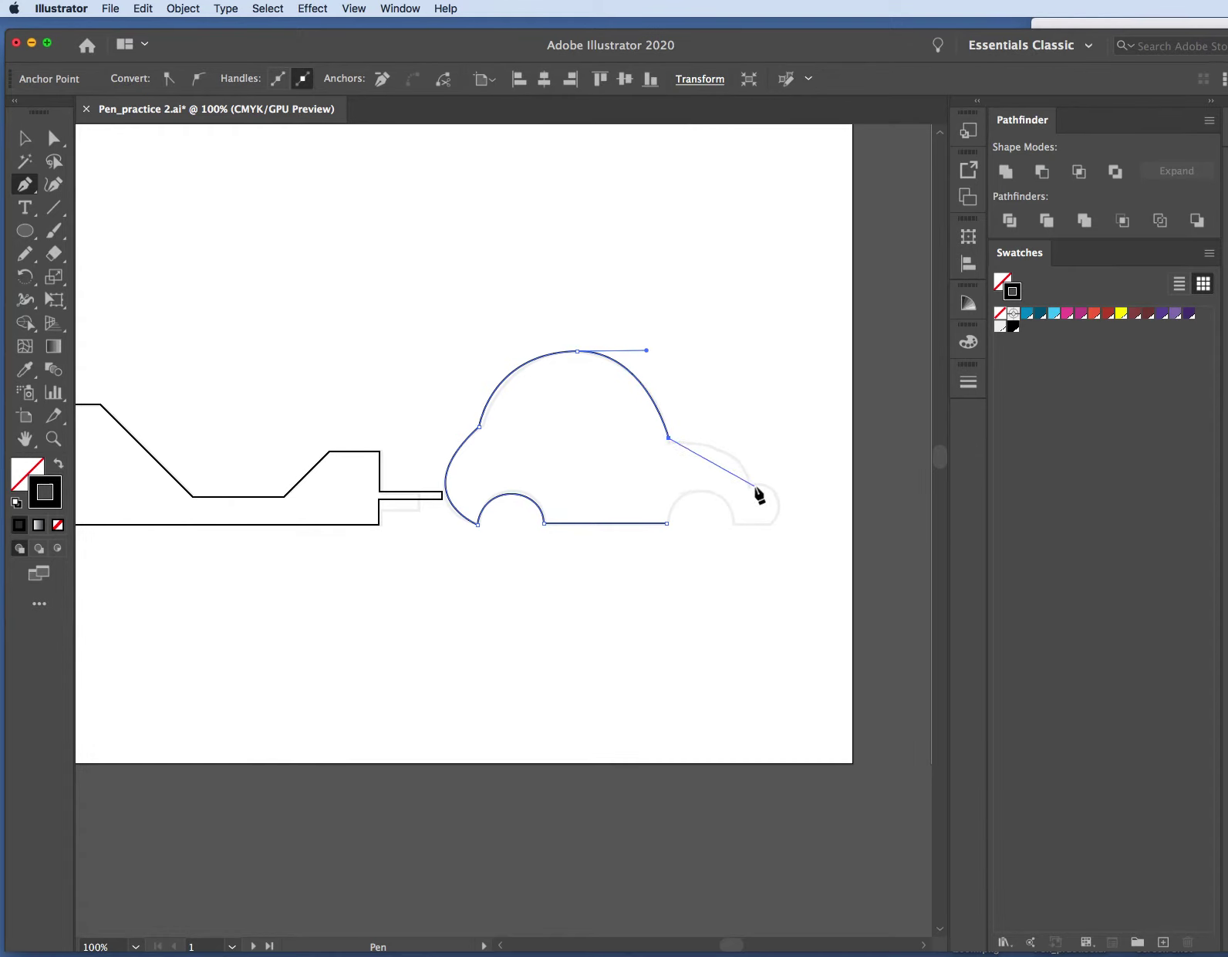
# Trace the car's curved hood and rounded front bumper, and make the bumper's lower anchor a corner.
pyautogui.moveTo(747, 483); pyautogui.dragTo(746, 524)
pyautogui.moveTo(771, 520); pyautogui.dragTo(752, 557)
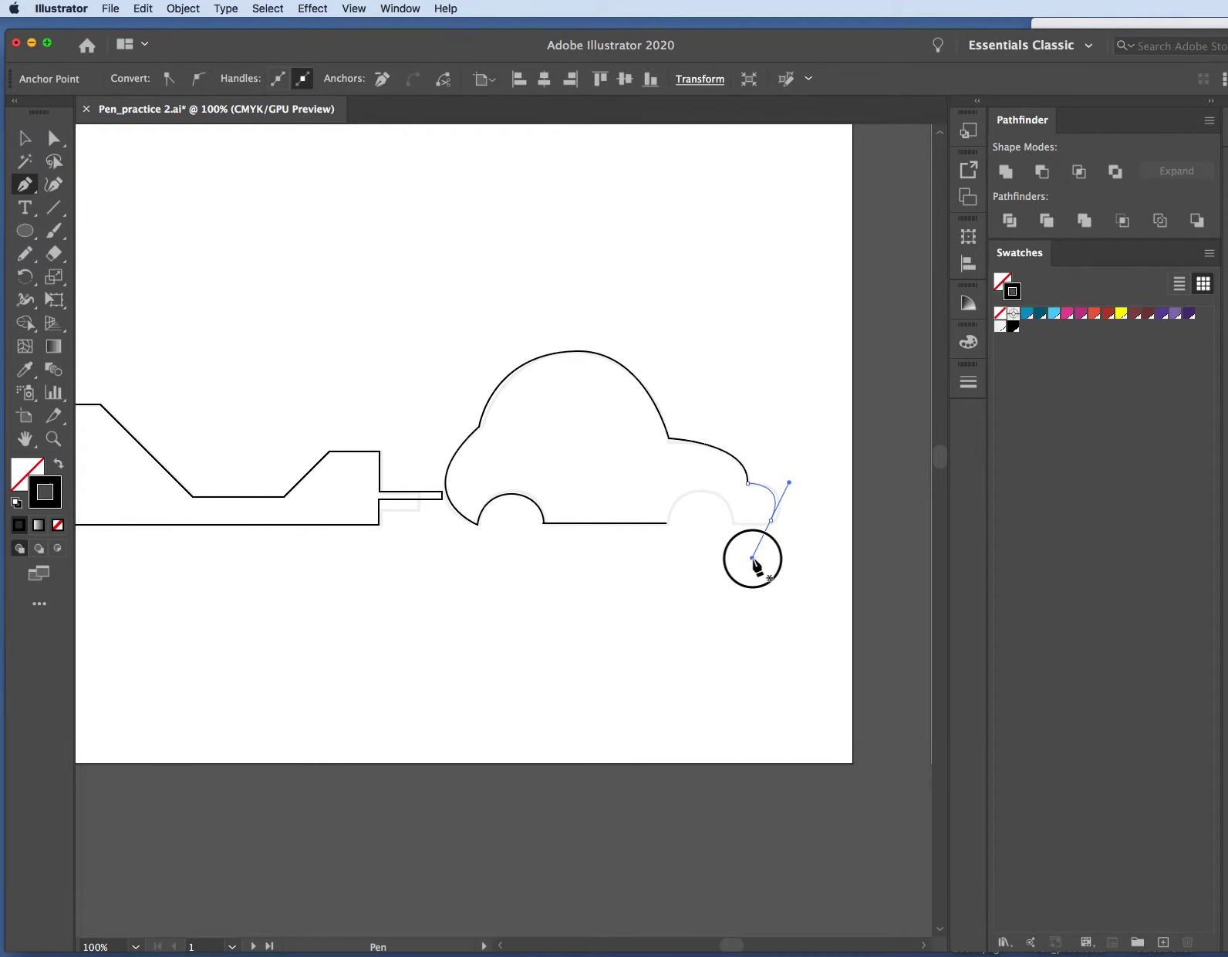
pyautogui.moveTo(753, 557); pyautogui.dragTo(752, 558)
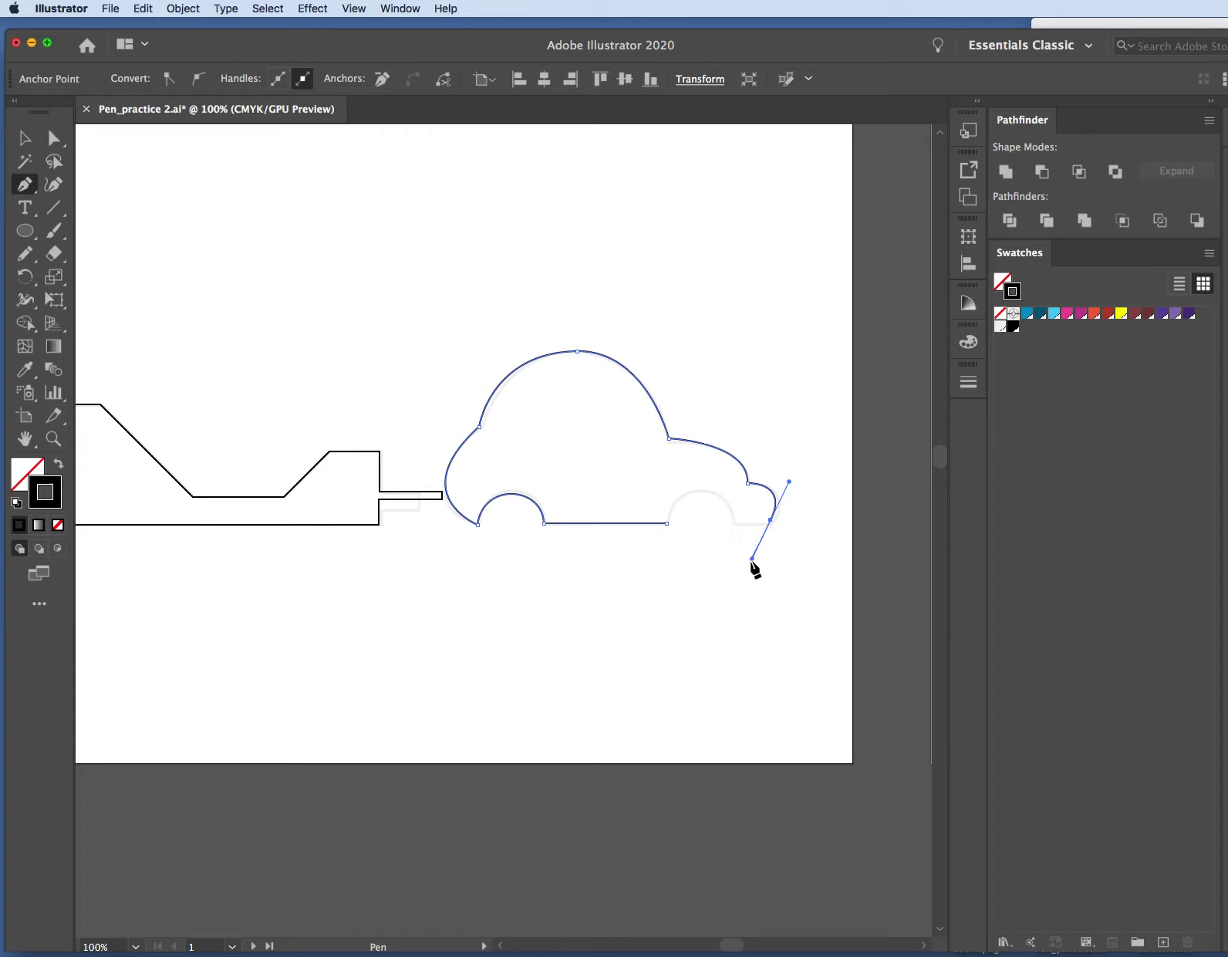
pyautogui.click(770, 520)
pyautogui.moveTo(769, 524); pyautogui.dragTo(767, 544)
# Add the bumper's bottom edge and the rounded front wheel arch, closing the car path at its starting point, and deselect it.
pyautogui.click(733, 524)
pyautogui.moveTo(733, 523); pyautogui.dragTo(730, 572)
pyautogui.press('super+z')
pyautogui.moveTo(733, 524); pyautogui.dragTo(733, 484)
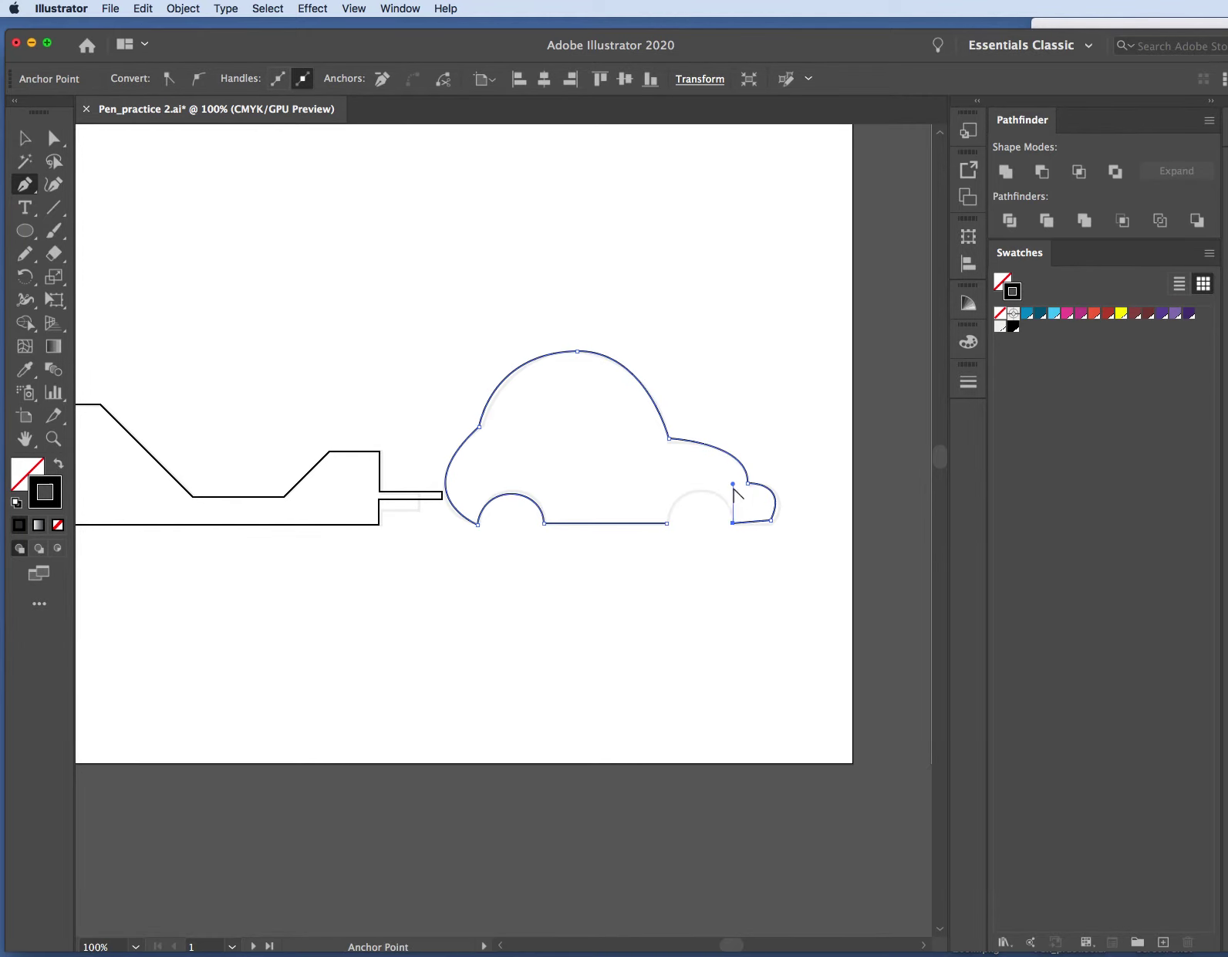
pyautogui.click(667, 523)
pyautogui.moveTo(666, 523); pyautogui.dragTo(669, 577)
pyautogui.press('v')
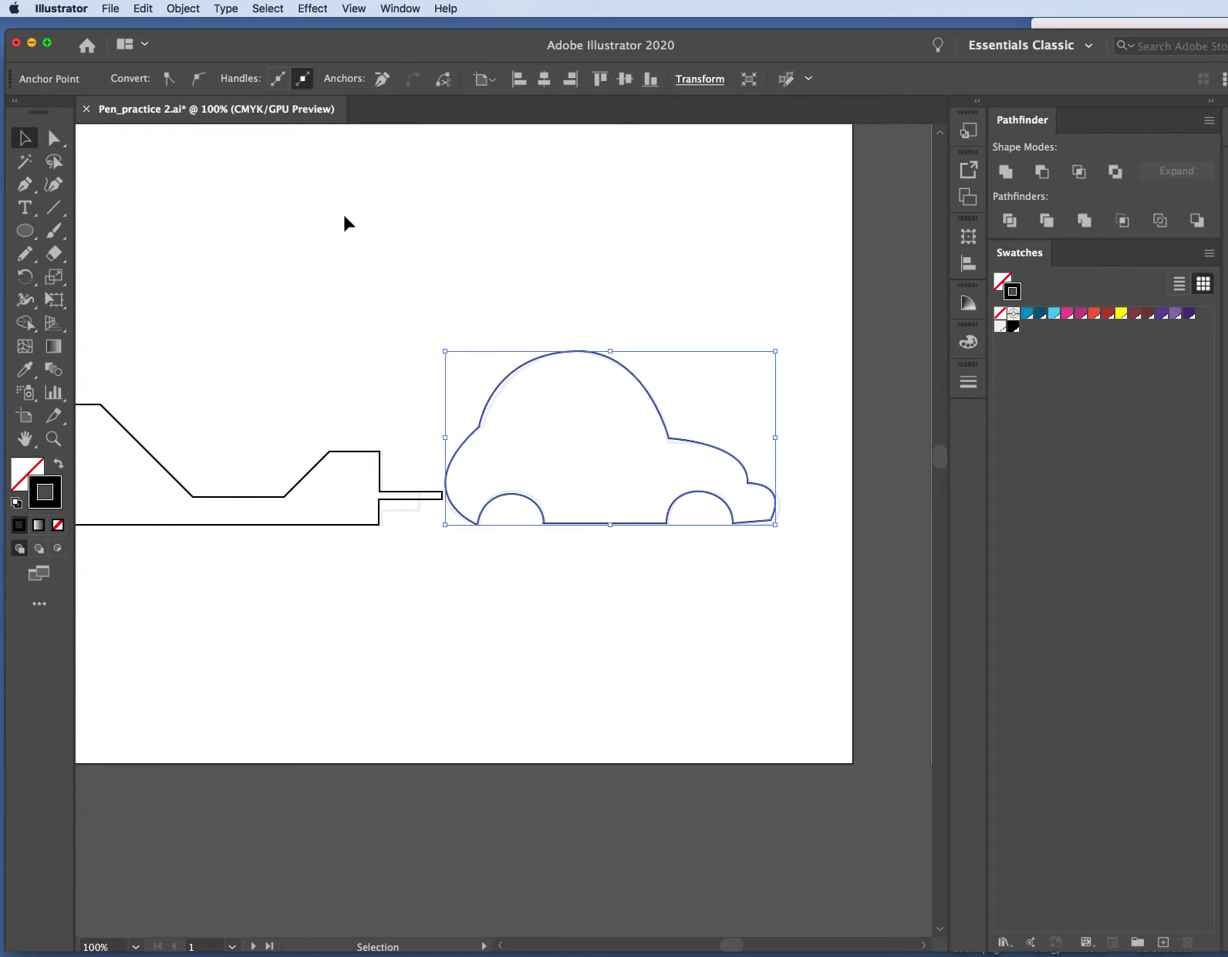
pyautogui.click(355, 210)
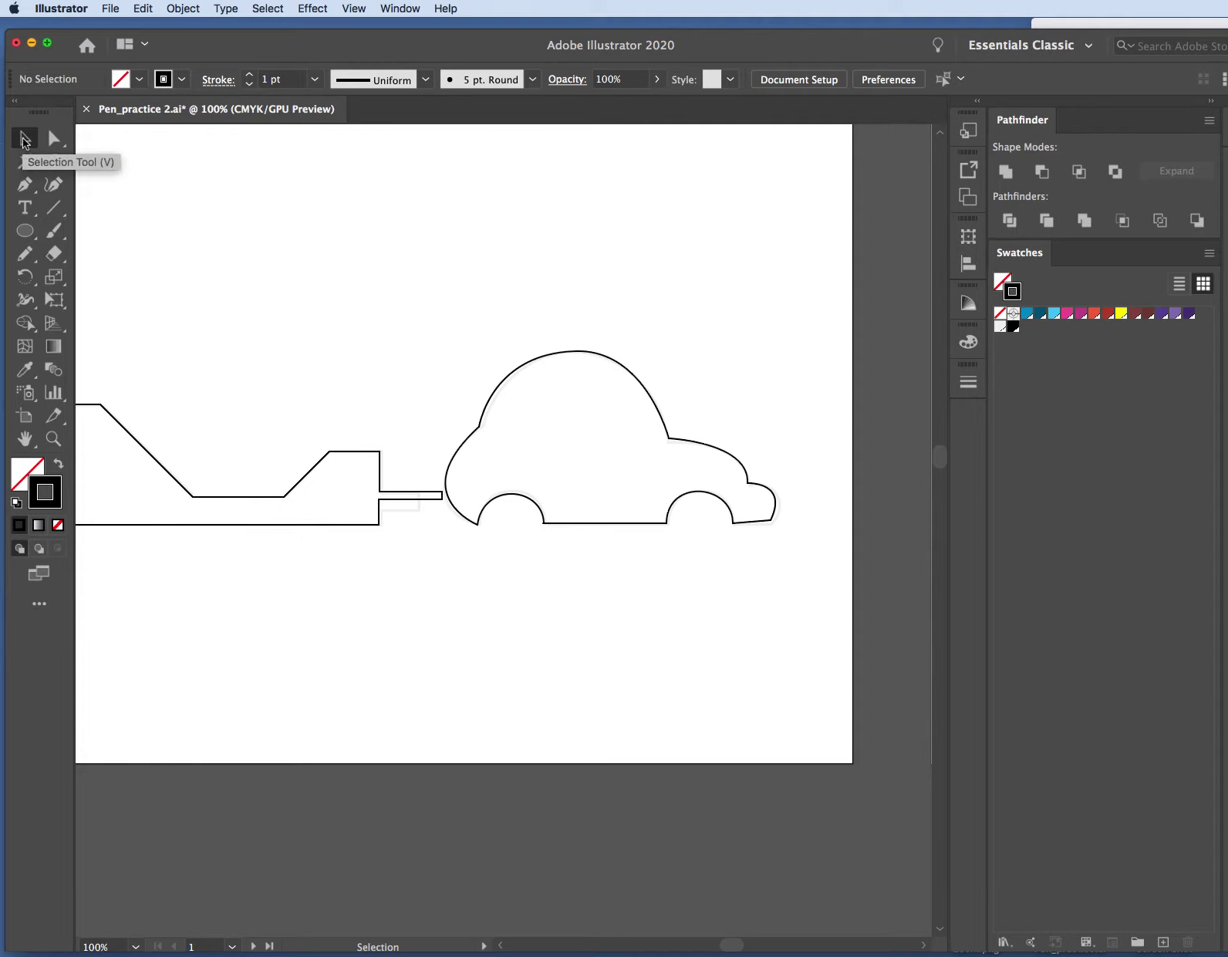
# Move the anchor where the car's rear meets the roof slightly towards the template and reshape the rear curve with its lower handle.
pyautogui.click(53, 138)
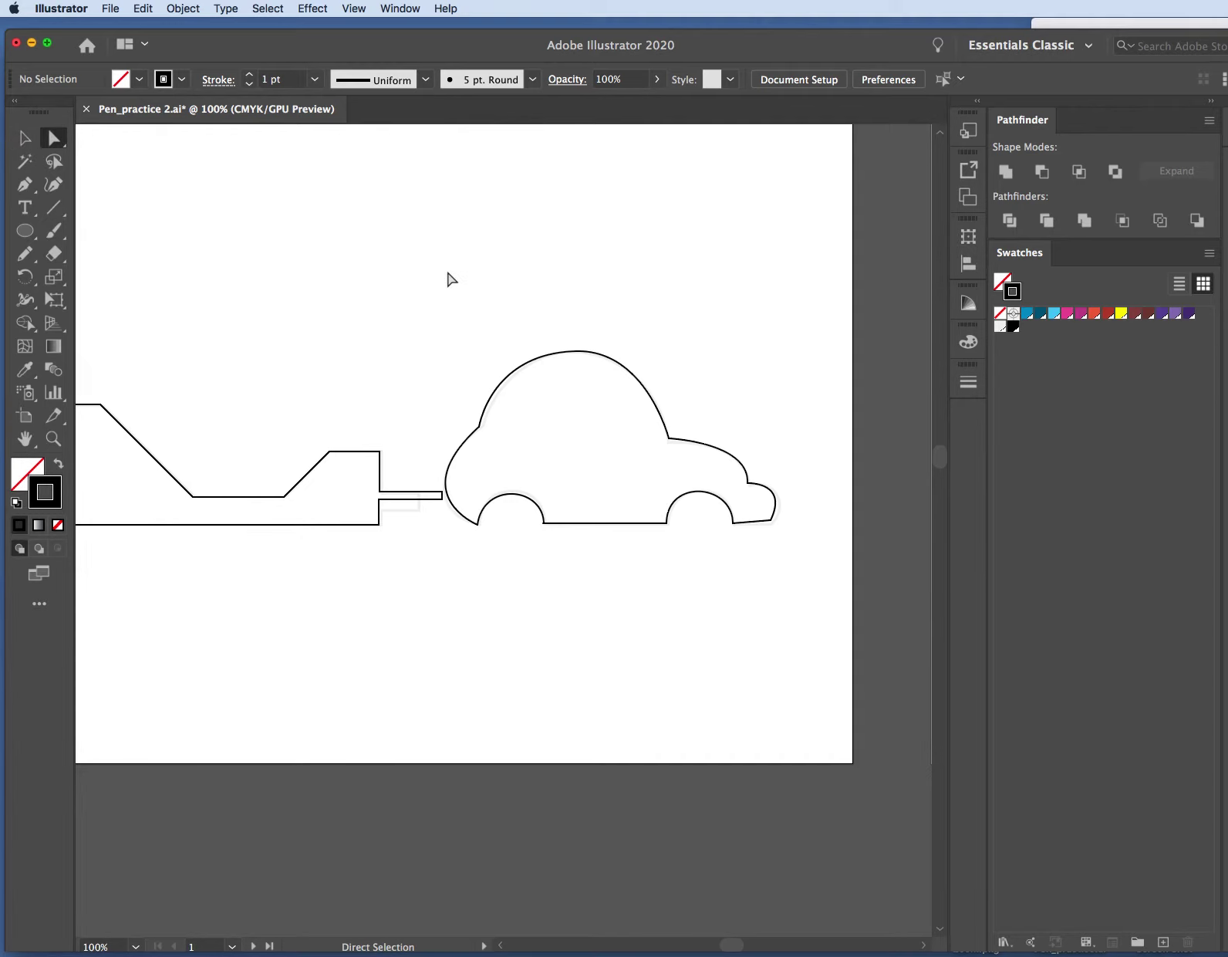
pyautogui.click(587, 353)
pyautogui.click(479, 429)
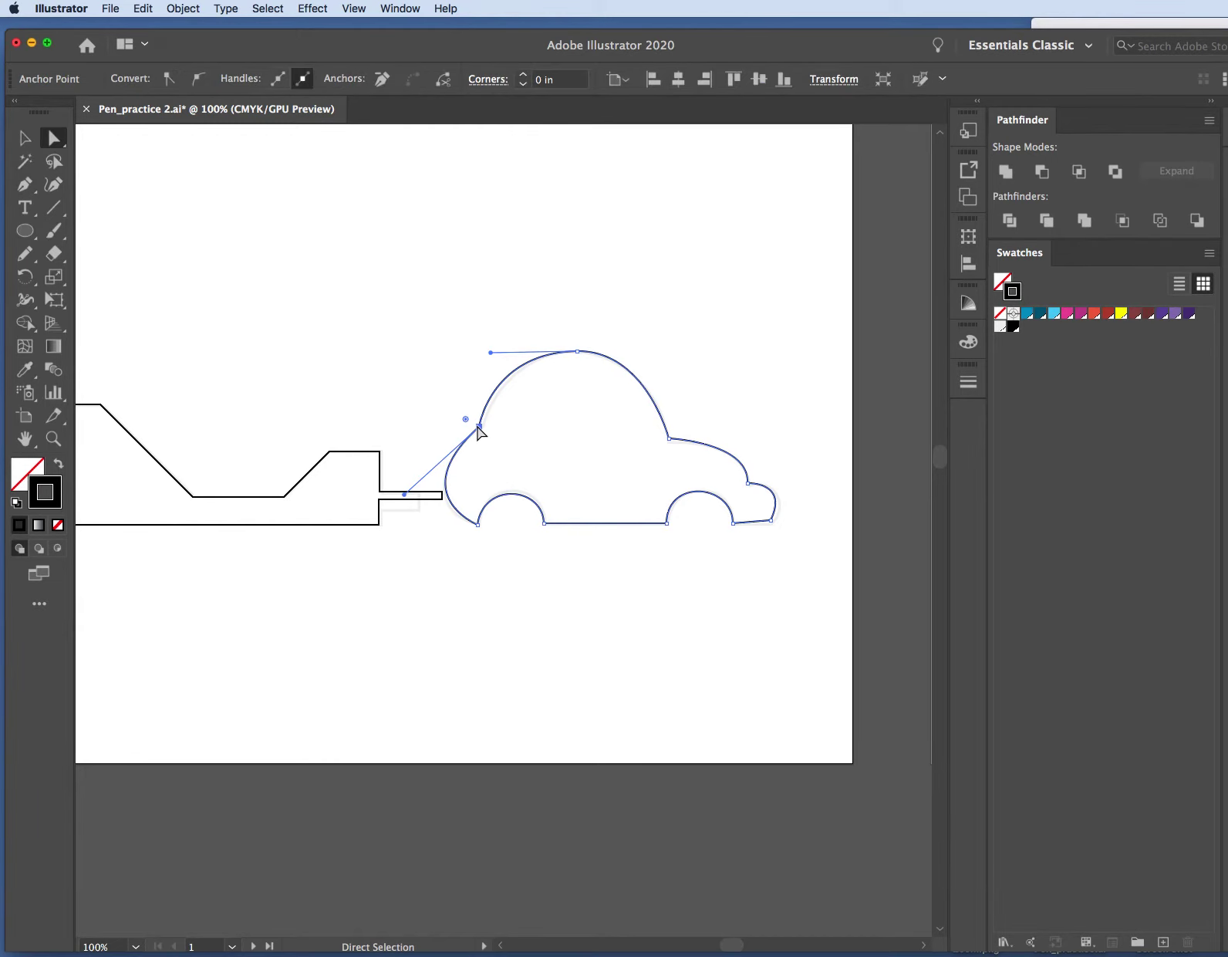
pyautogui.click(407, 322)
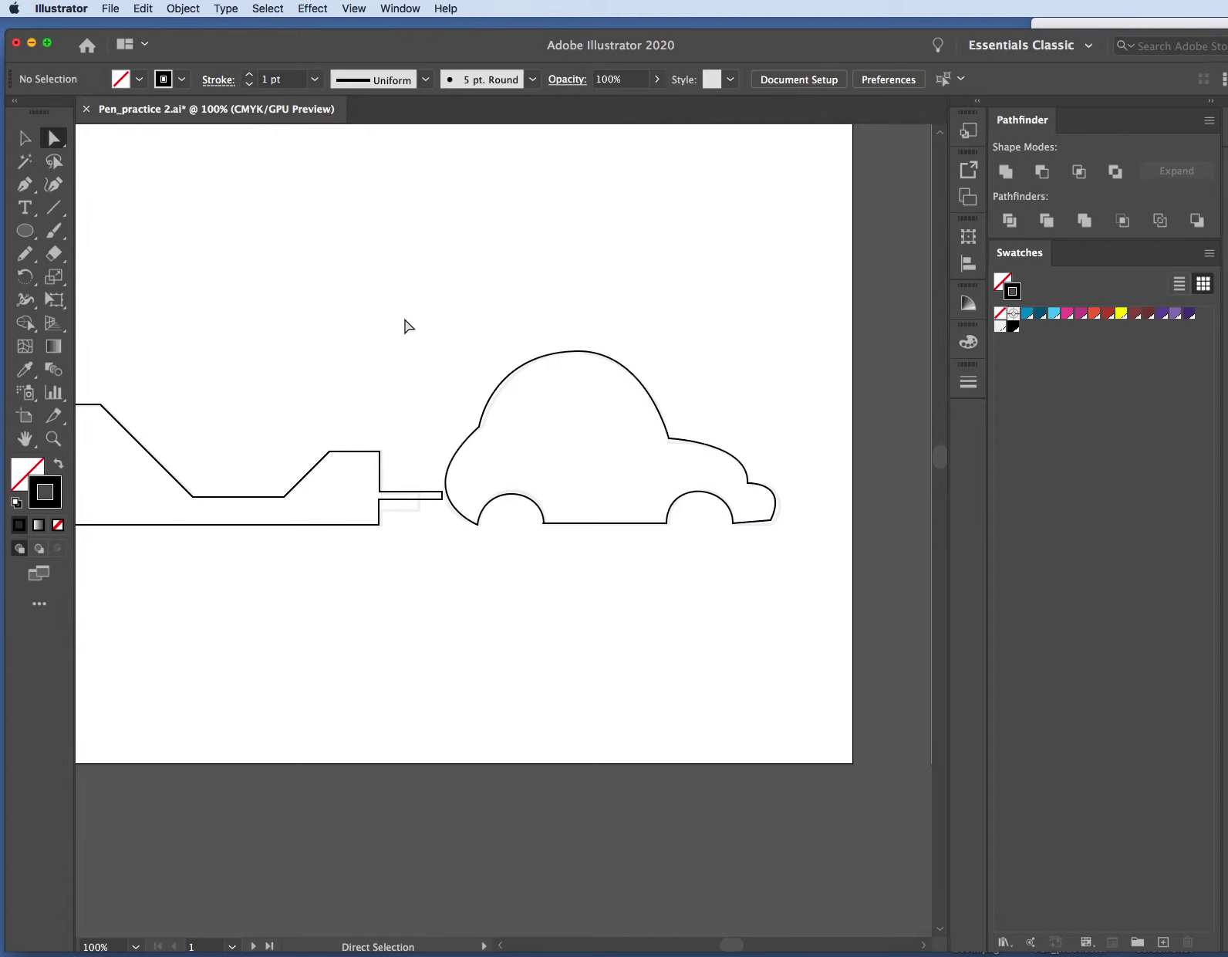
pyautogui.click(480, 431)
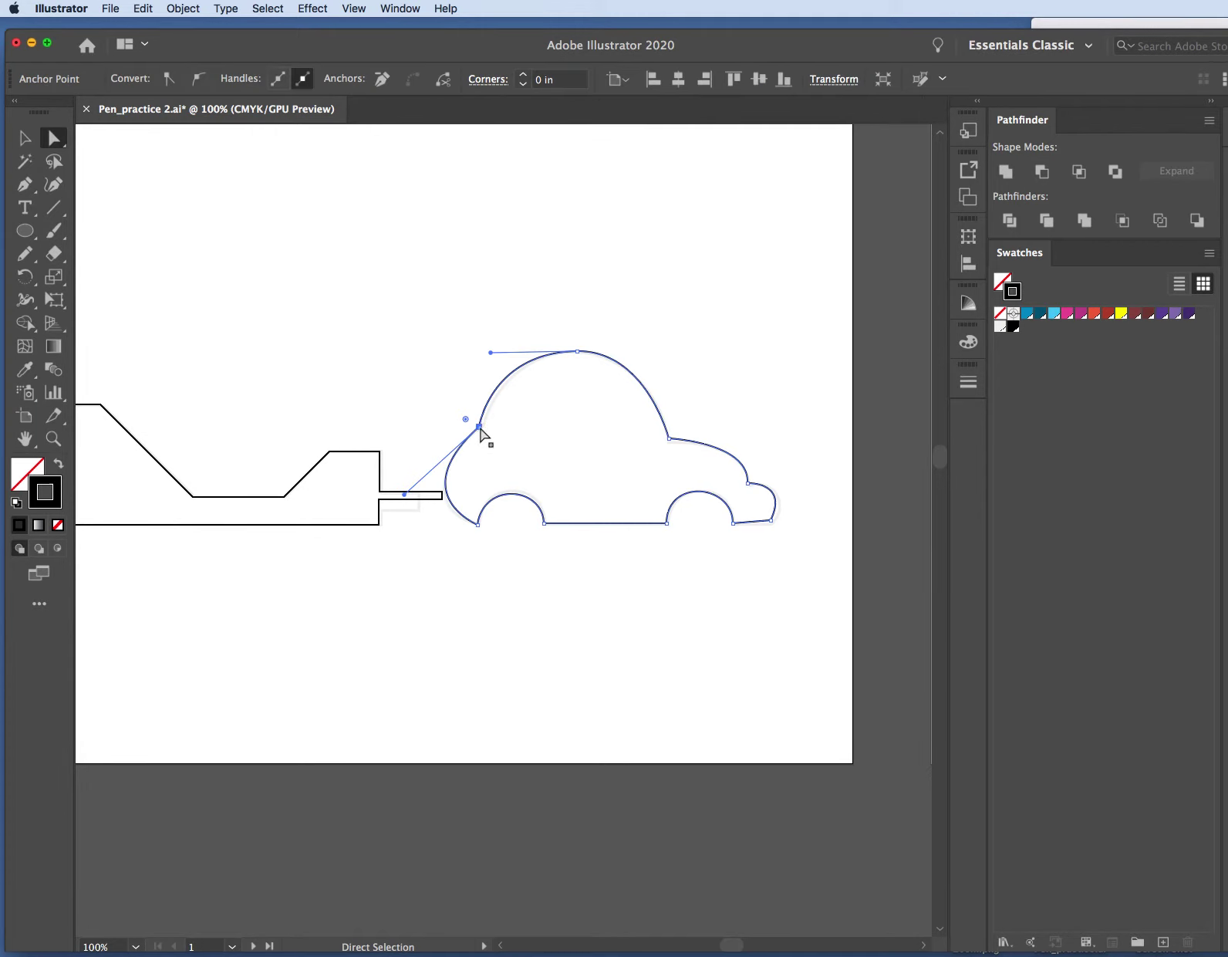
pyautogui.moveTo(479, 430); pyautogui.dragTo(482, 436)
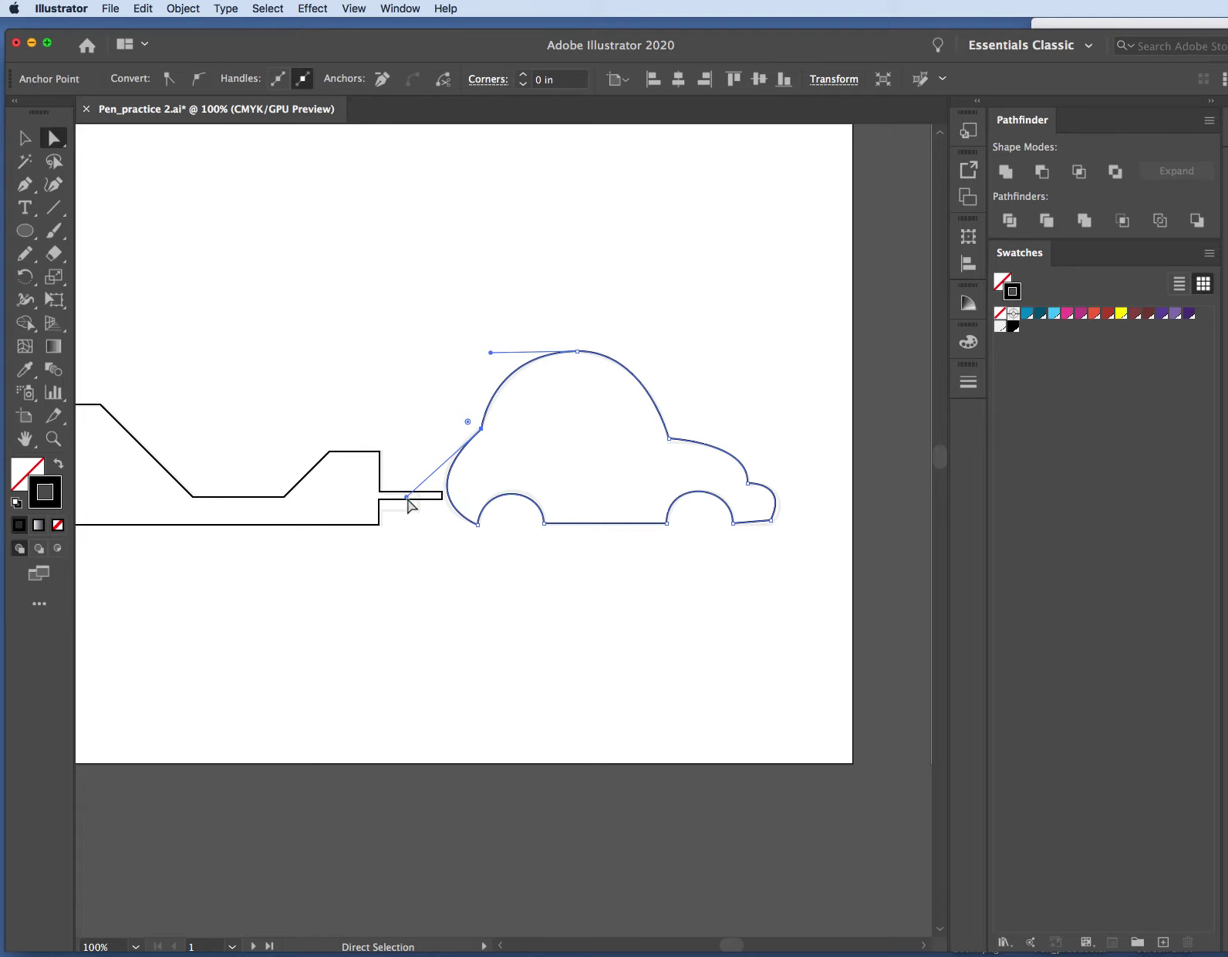
pyautogui.moveTo(406, 498)
pyautogui.mouseDown()
pyautogui.moveTo(411, 478)
pyautogui.moveTo(404, 487)
pyautogui.mouseUp()
pyautogui.click(429, 399)
pyautogui.click(478, 523)
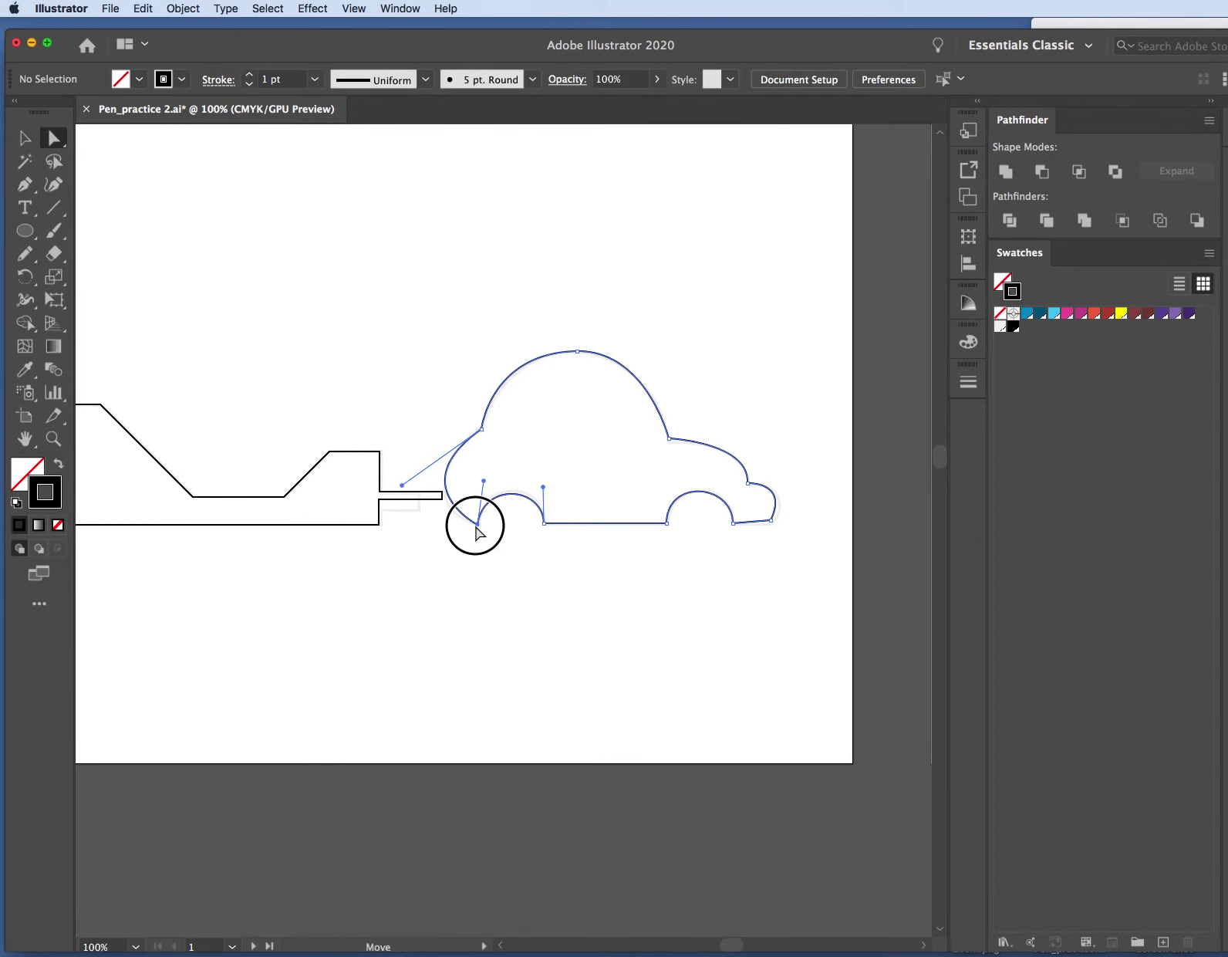
pyautogui.click(702, 411)
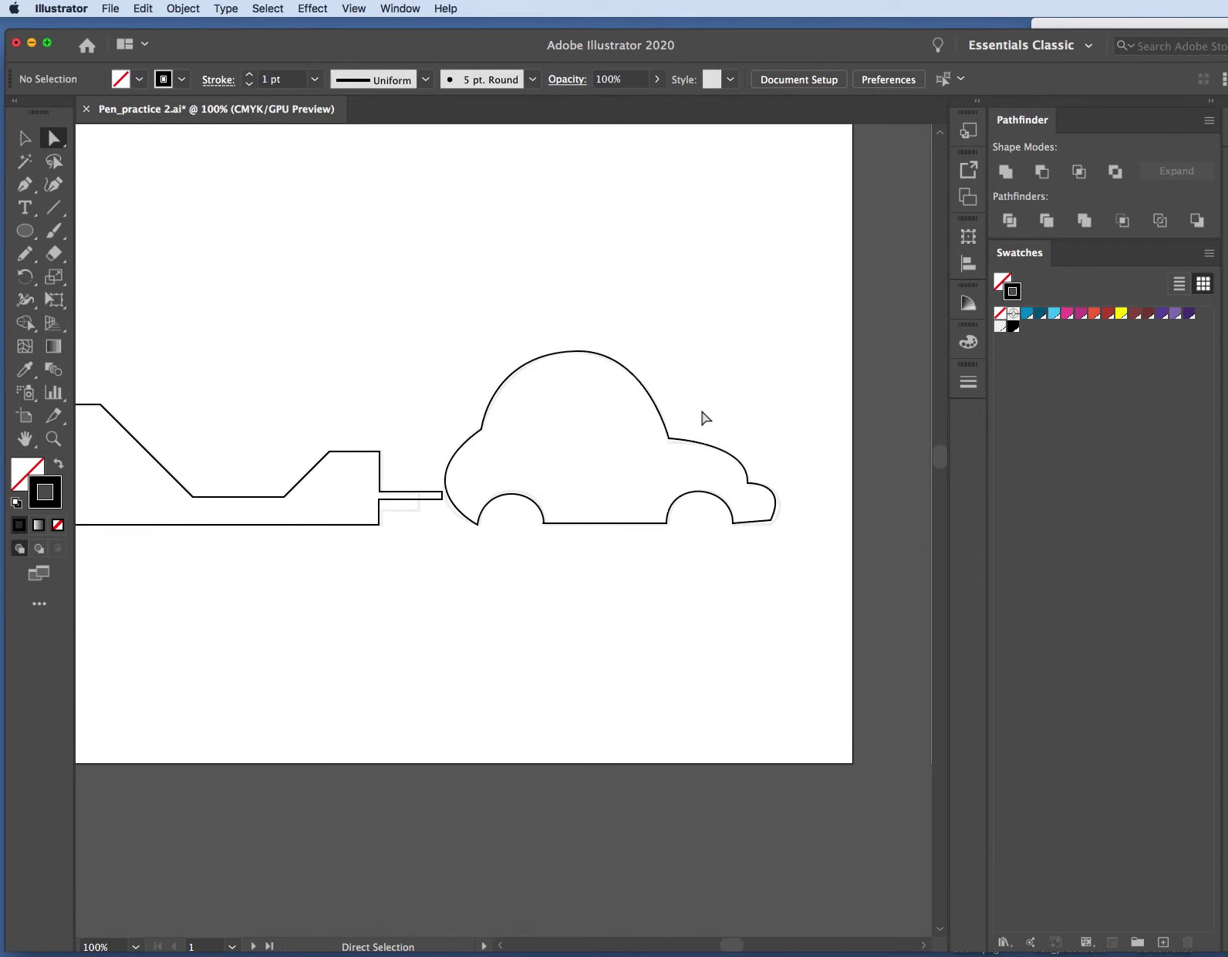
# Move the lower anchor of the car's front bumper slightly down to level the short bottom edge.
pyautogui.click(772, 522)
pyautogui.moveTo(772, 521); pyautogui.dragTo(773, 523)
pyautogui.click(796, 550)
pyautogui.click(773, 522)
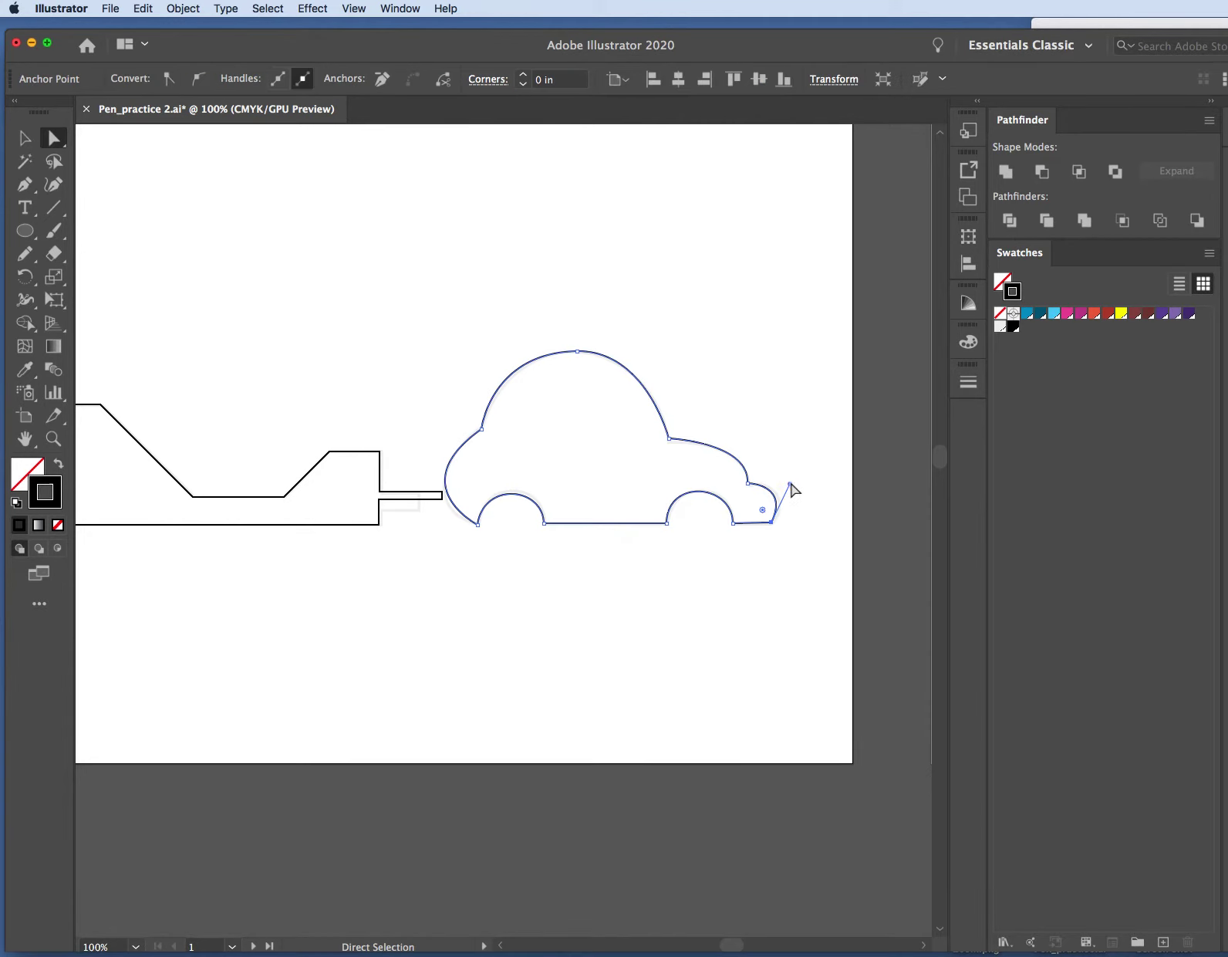
# Reshape the front bumper's curve with the lower anchor's direction handle to follow the template, then deselect the path.
pyautogui.moveTo(792, 489); pyautogui.dragTo(789, 486)
pyautogui.click(789, 499)
pyautogui.click(772, 522)
pyautogui.click(789, 496)
pyautogui.click(772, 524)
pyautogui.moveTo(790, 485); pyautogui.dragTo(788, 488)
pyautogui.click(816, 531)
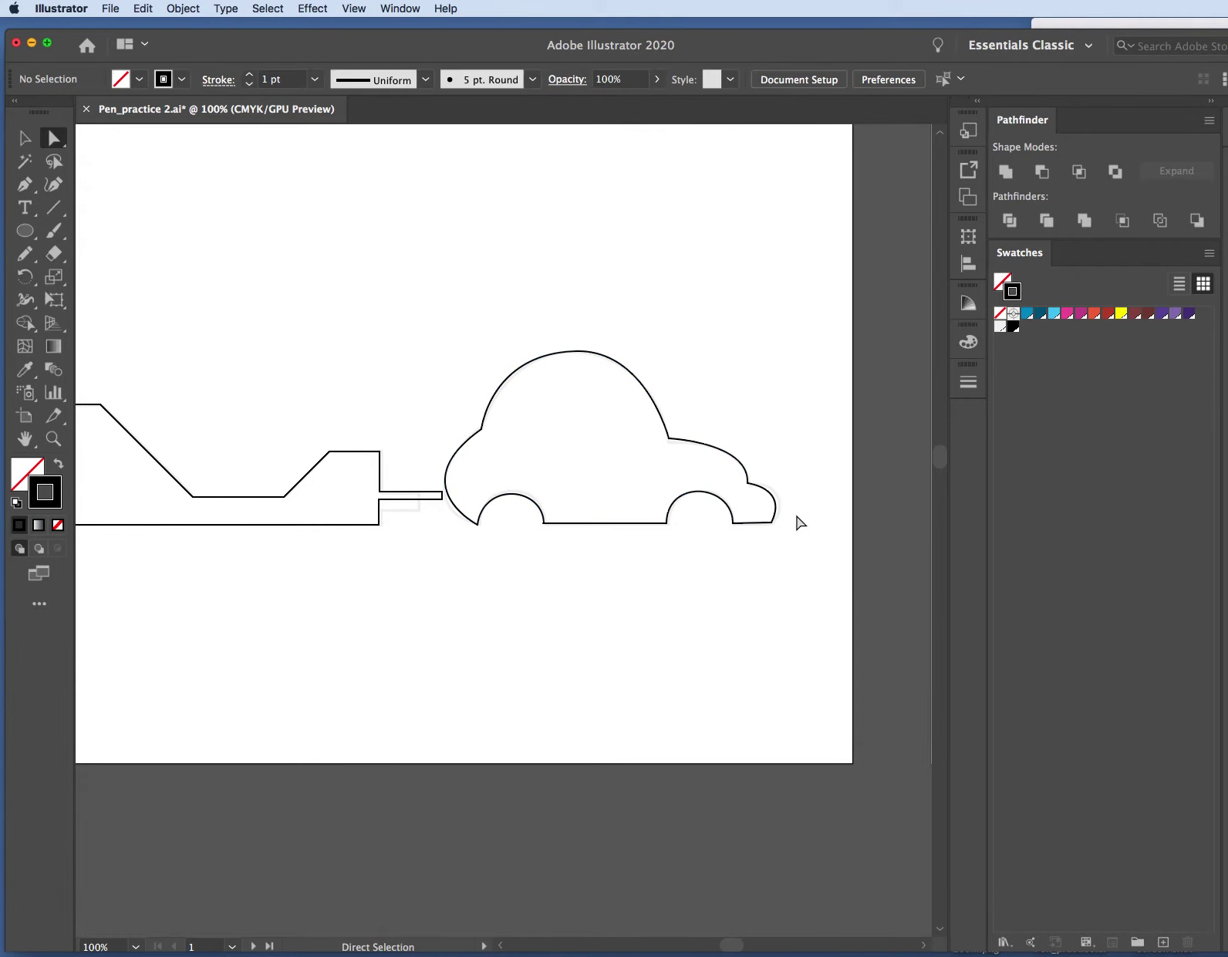
pyautogui.click(771, 523)
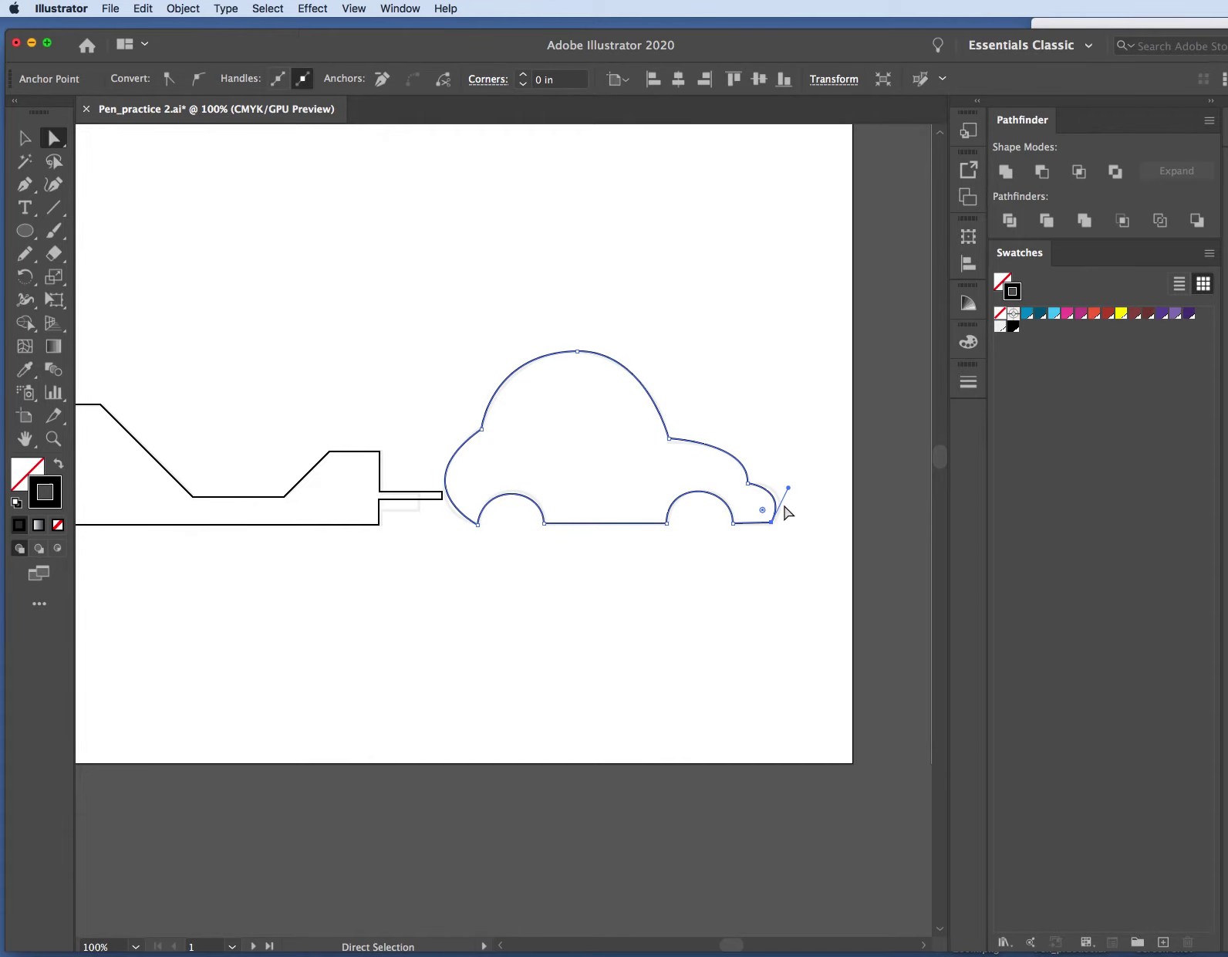
pyautogui.moveTo(788, 491); pyautogui.dragTo(787, 488)
pyautogui.click(802, 540)
# Draw a circle with the Ellipse tool as the car's rear wheel and position it centred inside the rear wheel arch.
pyautogui.moveTo(731, 945); pyautogui.dragTo(731, 945)
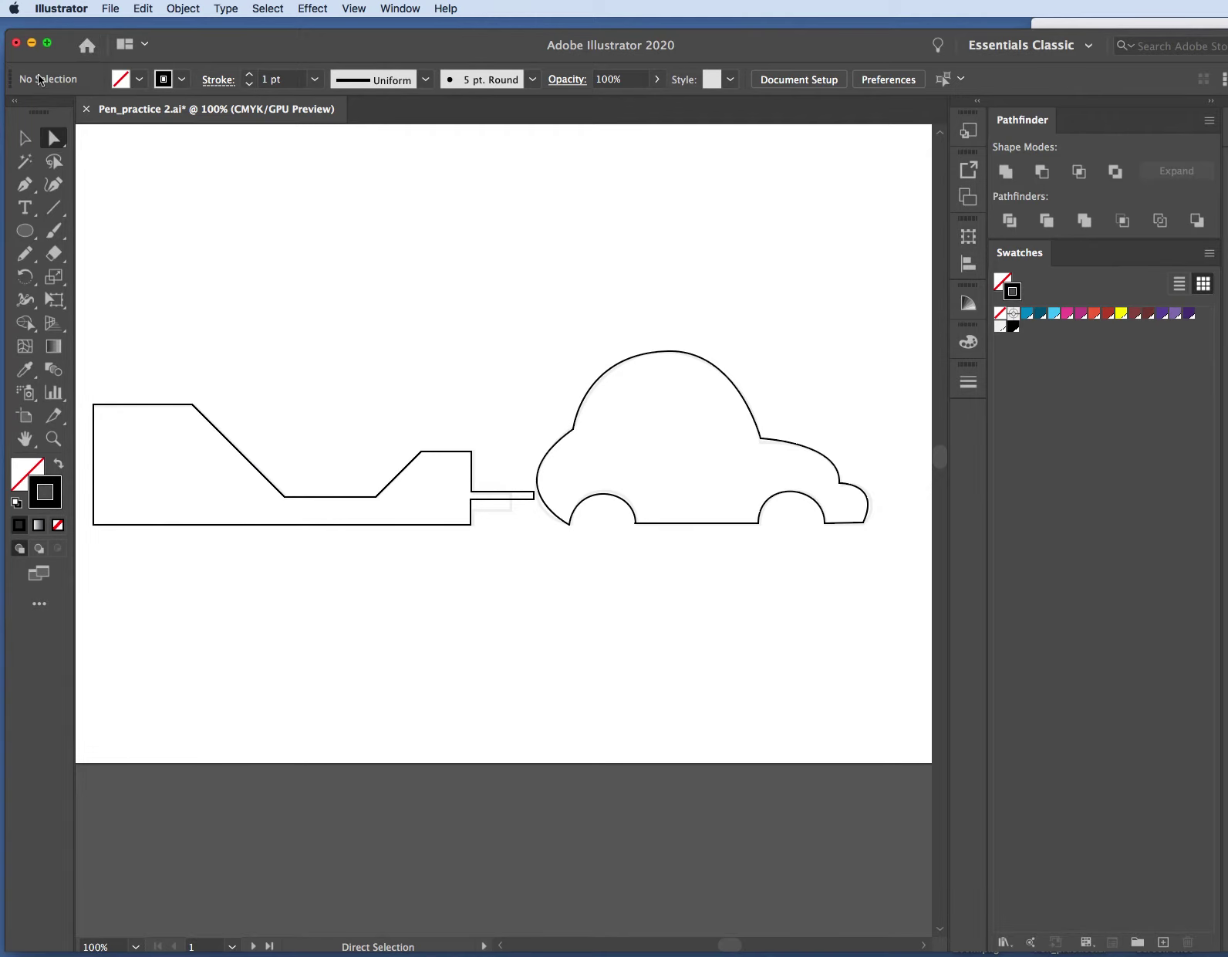
pyautogui.click(35, 234)
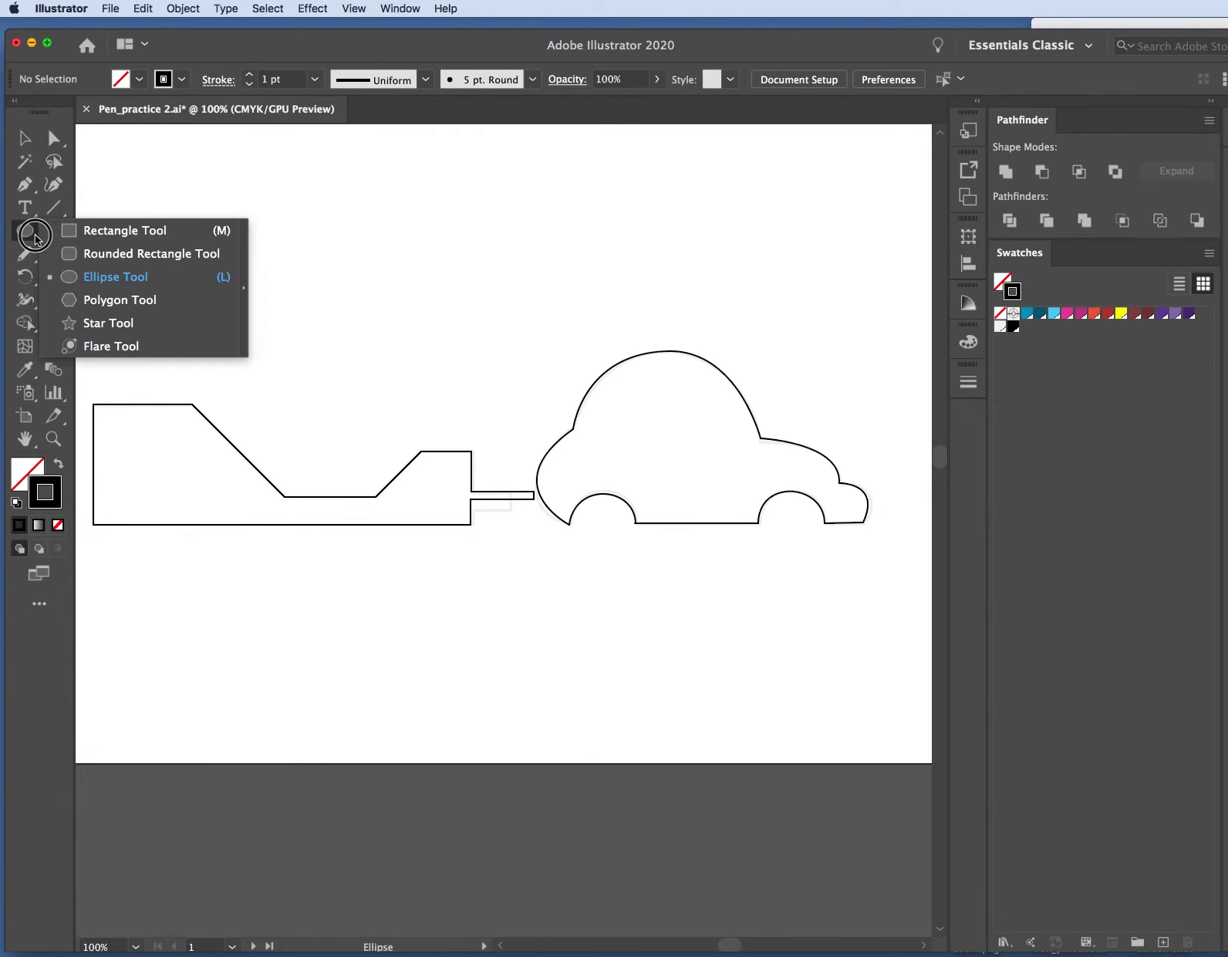
pyautogui.click(117, 276)
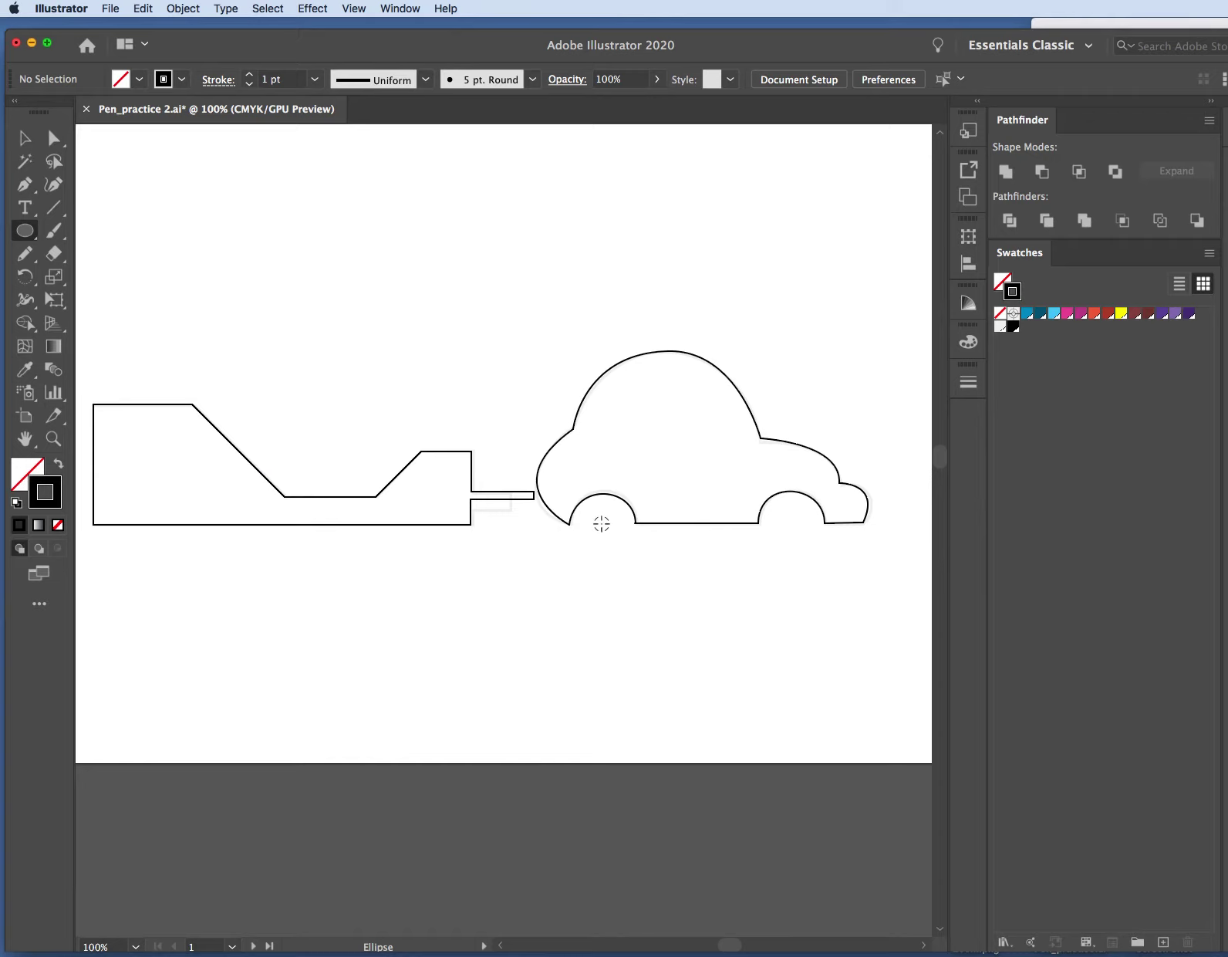
pyautogui.moveTo(602, 524)
pyautogui.mouseDown()
pyautogui.moveTo(596, 514)
pyautogui.moveTo(613, 548)
pyautogui.mouseUp()
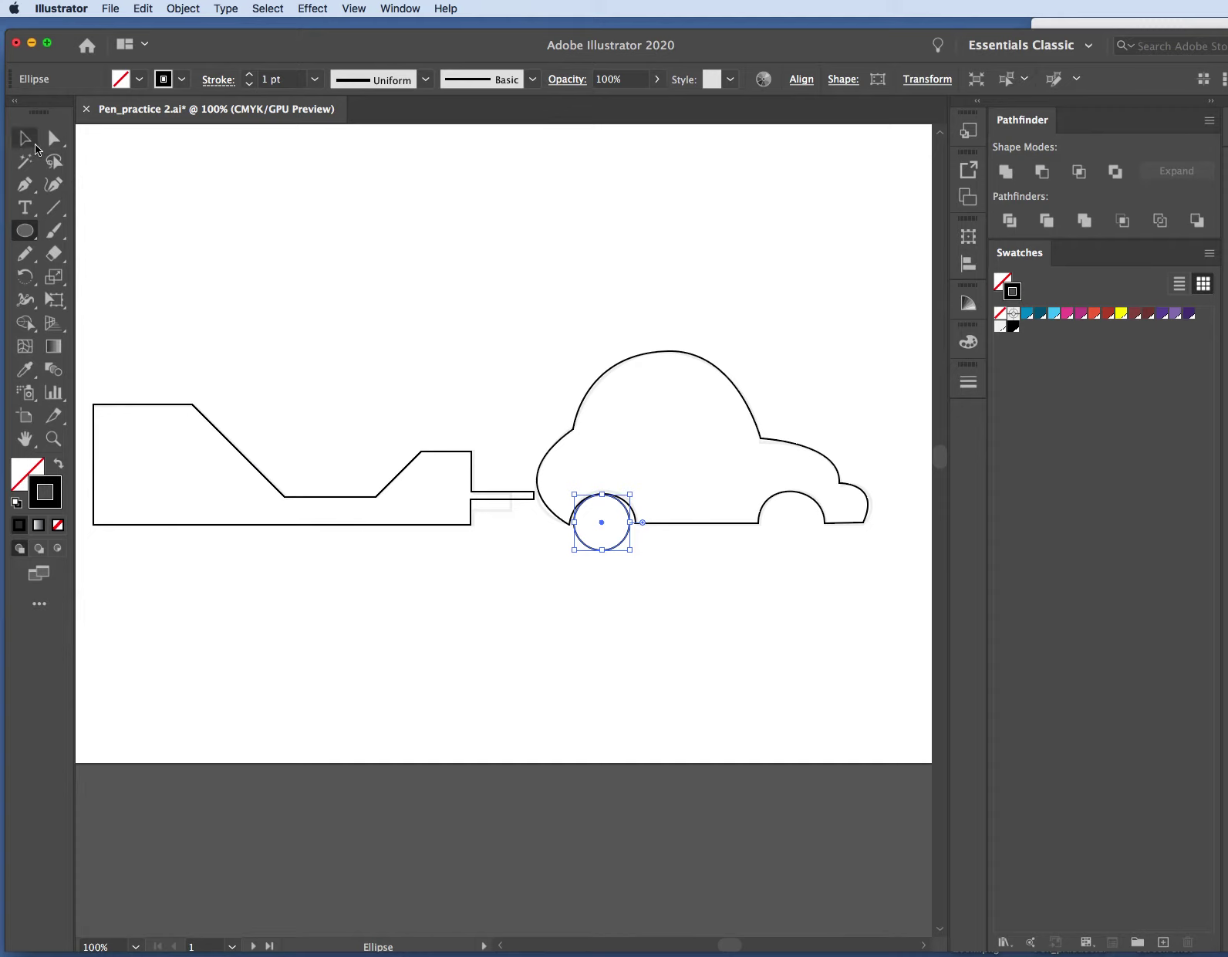
pyautogui.click(34, 145)
pyautogui.moveTo(627, 546); pyautogui.dragTo(615, 550)
pyautogui.click(684, 563)
pyautogui.click(615, 550)
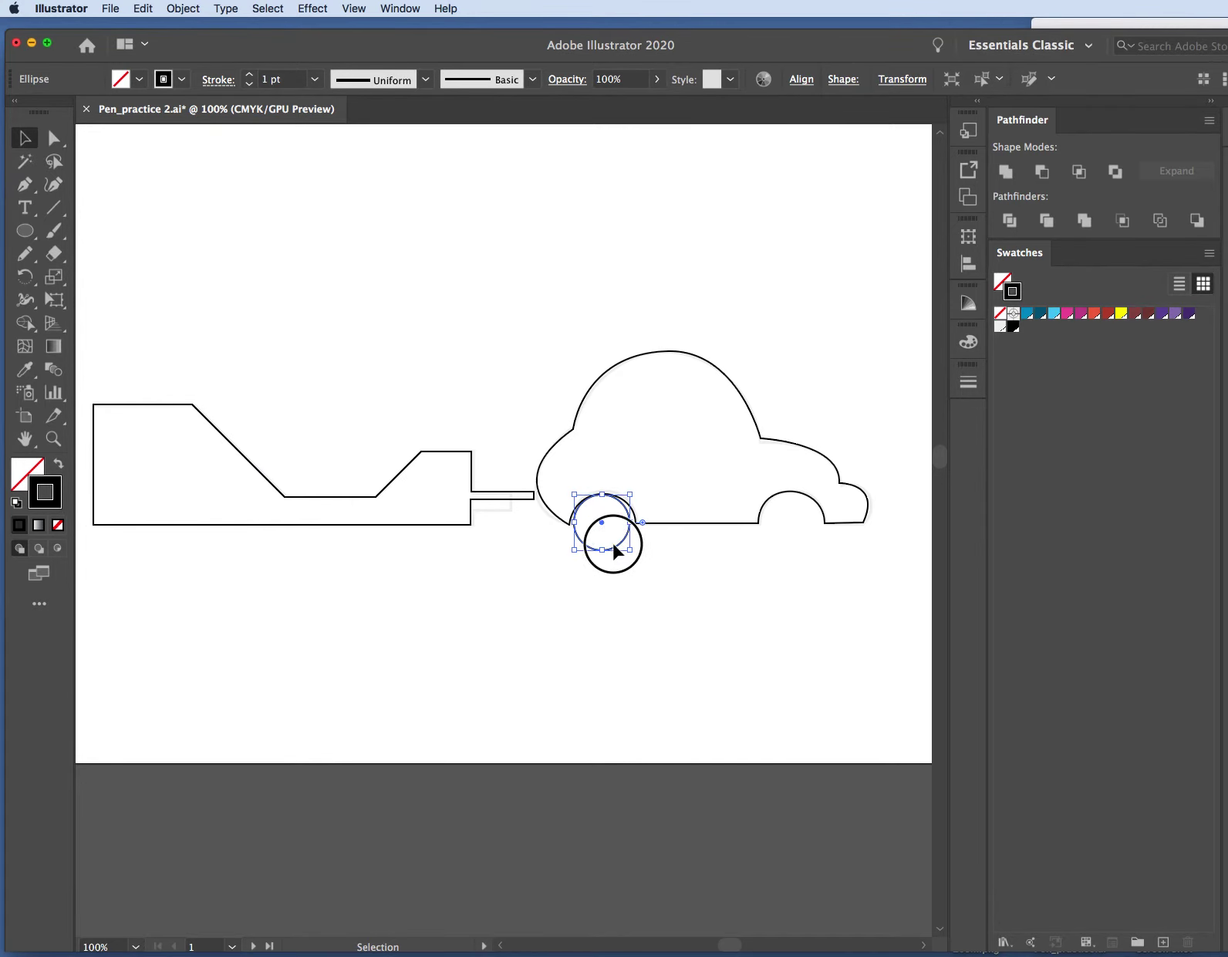
pyautogui.moveTo(608, 526)
pyautogui.mouseDown()
pyautogui.moveTo(592, 529)
pyautogui.moveTo(602, 538)
pyautogui.moveTo(603, 526)
pyautogui.mouseUp()
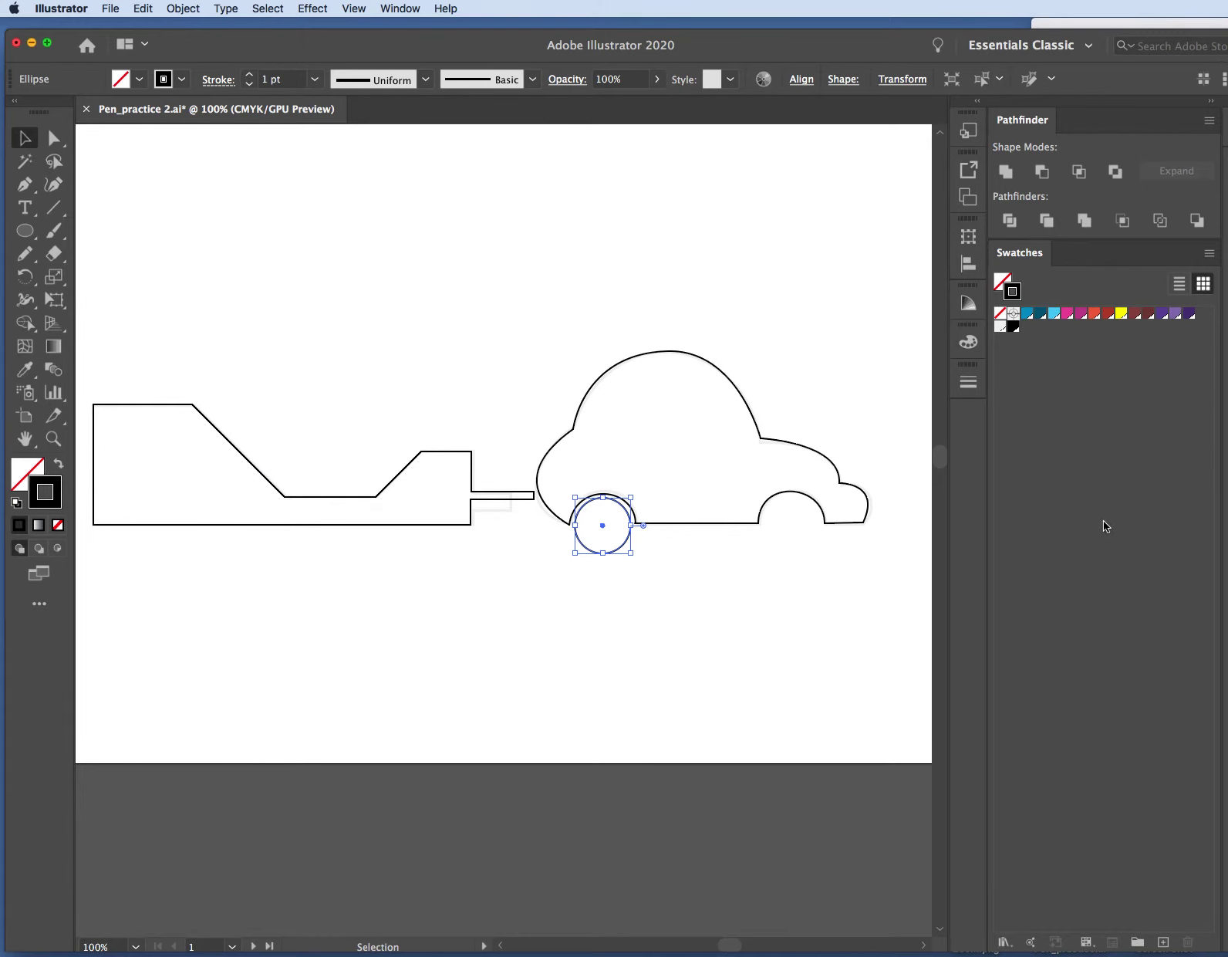
# Duplicate the car's rear wheel and place the copy inside the front wheel arch.
pyautogui.press('super')
pyautogui.press('super')
pyautogui.press('super+z')
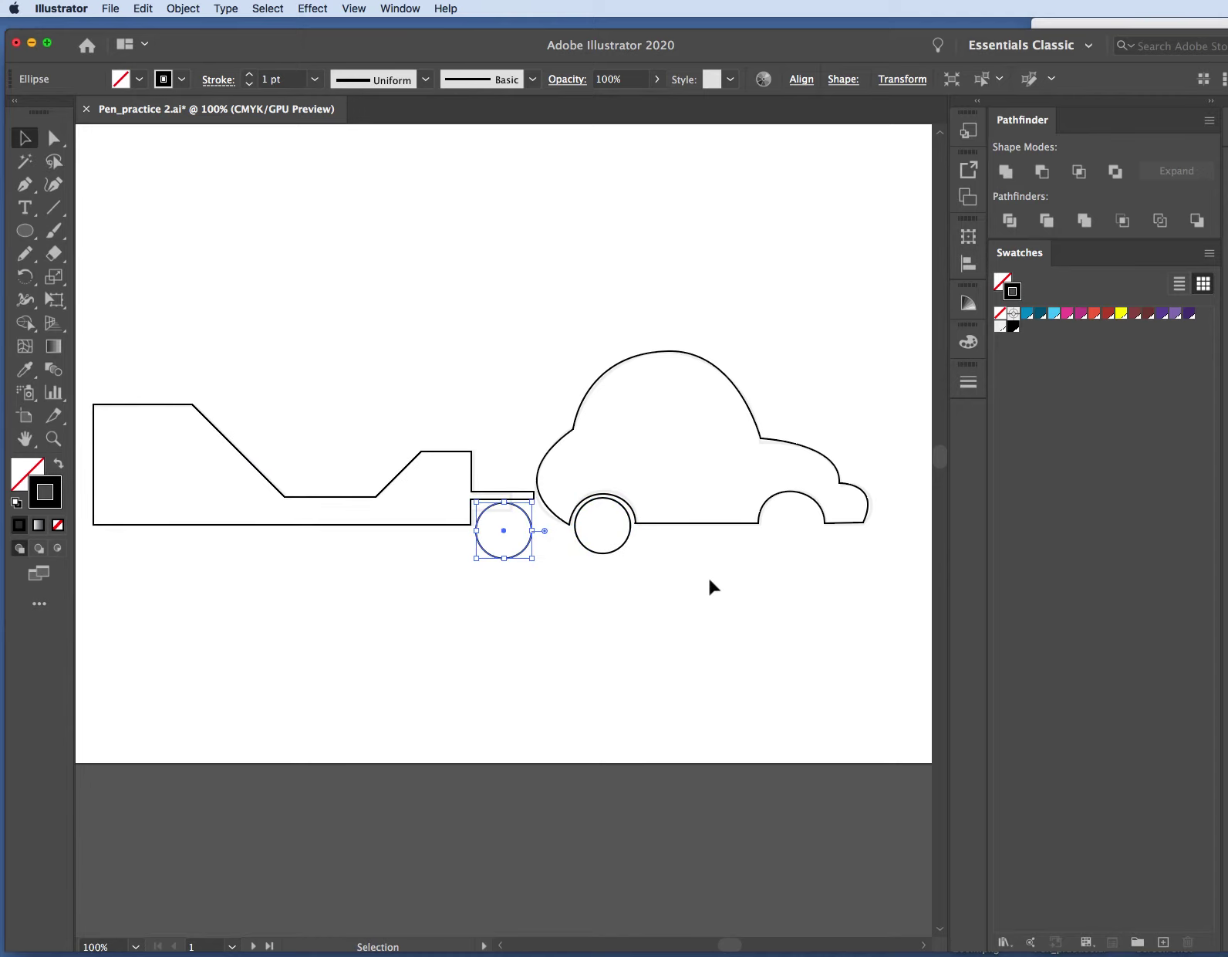
pyautogui.keyDown('shift'); pyautogui.click(606, 553); pyautogui.keyUp('shift')
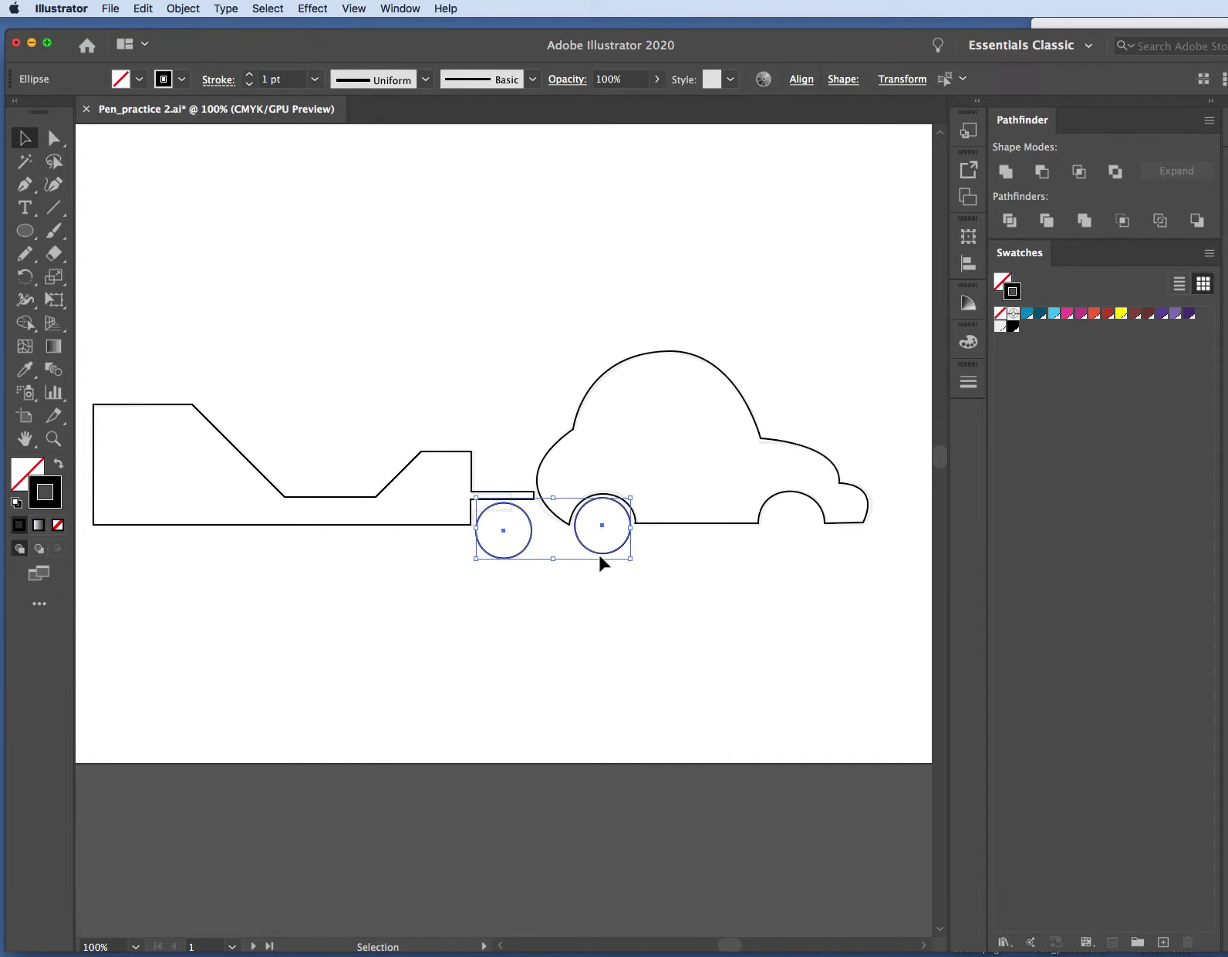
pyautogui.click(510, 540)
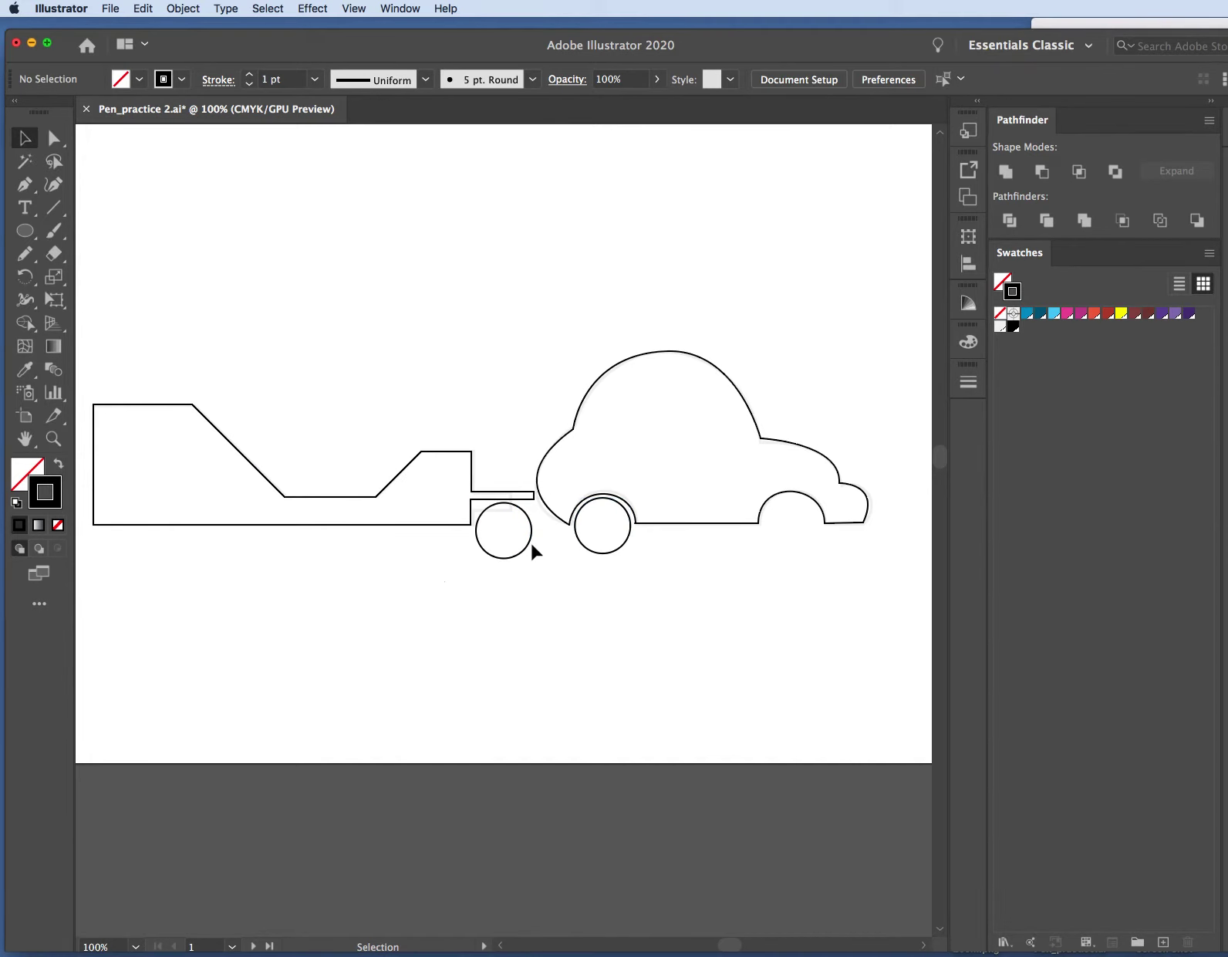
pyautogui.moveTo(503, 530); pyautogui.dragTo(816, 538)
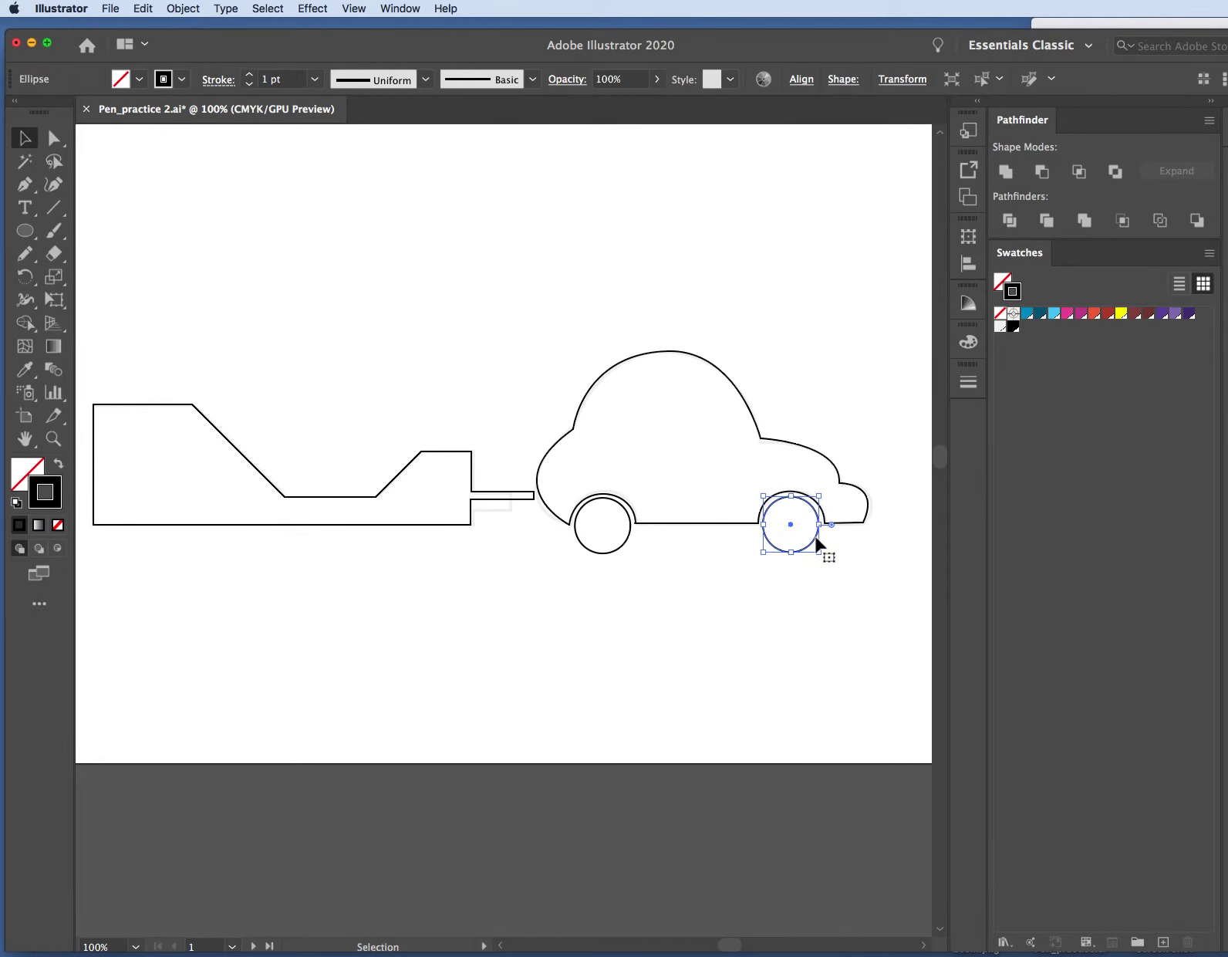
# Duplicate the rear car wheel twice to place one wheel under each end of the trailer, then deselect.
pyautogui.click(602, 553)
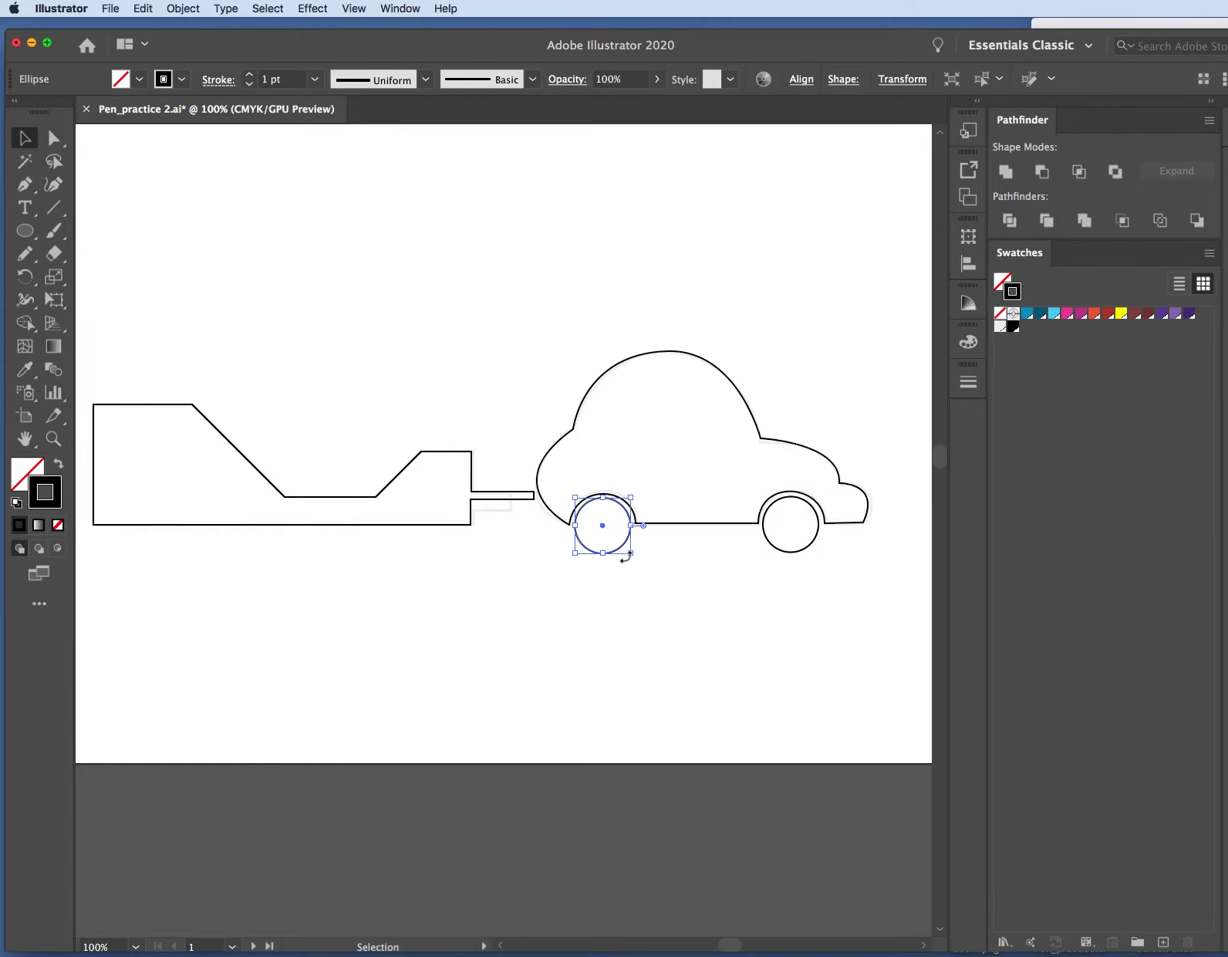
pyautogui.moveTo(624, 552); pyautogui.dragTo(432, 557)
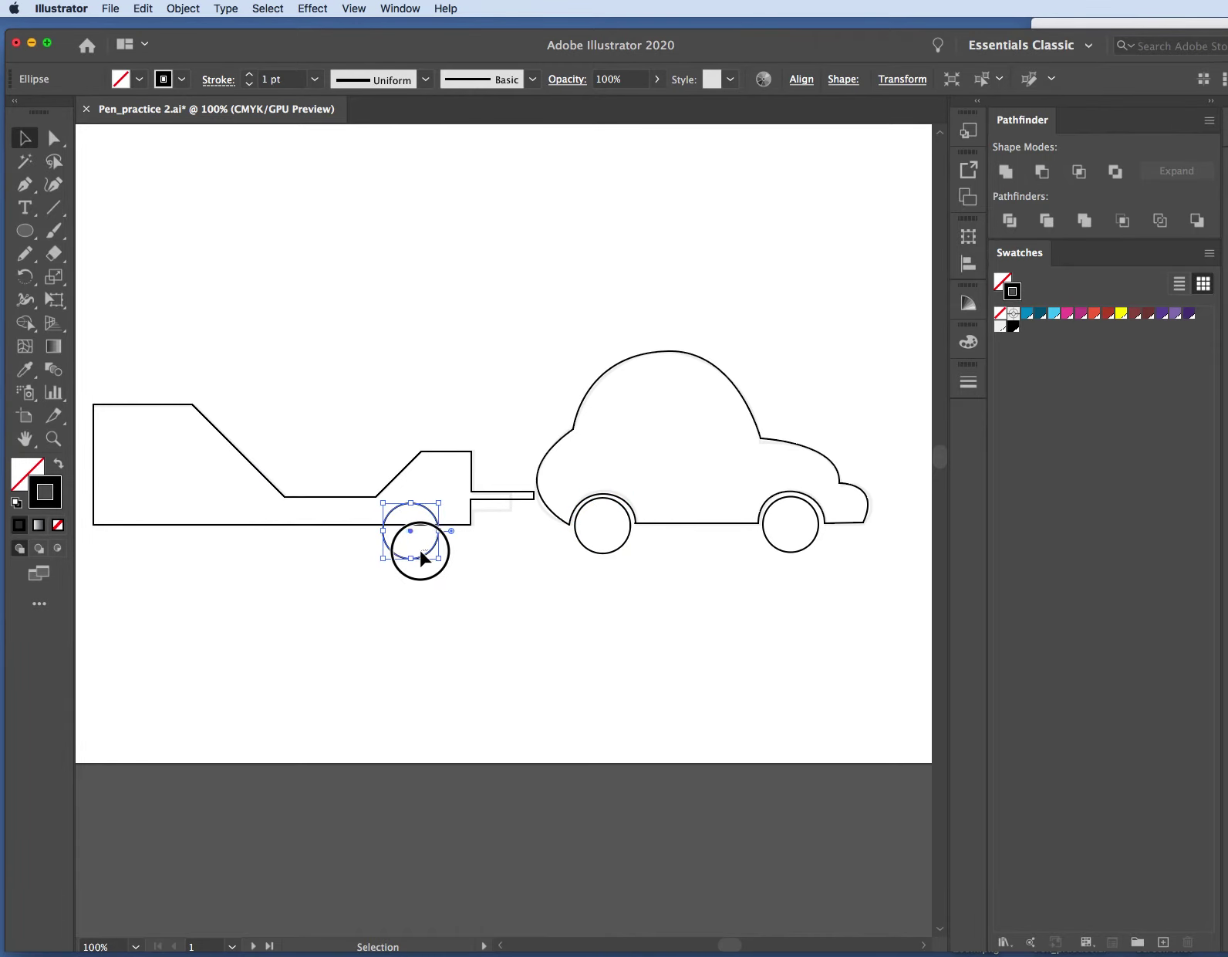
pyautogui.moveTo(432, 549); pyautogui.dragTo(171, 553)
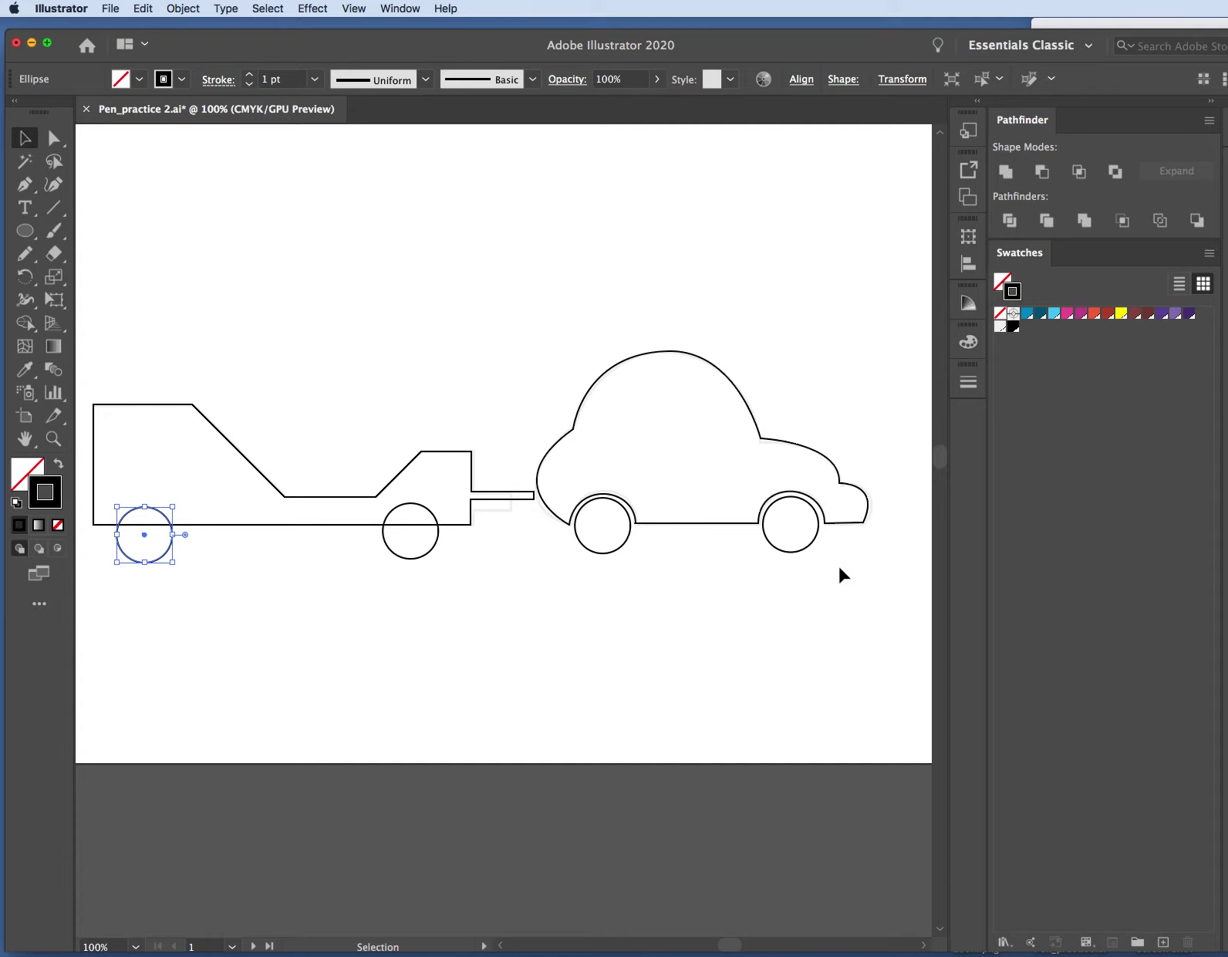
pyautogui.click(510, 582)
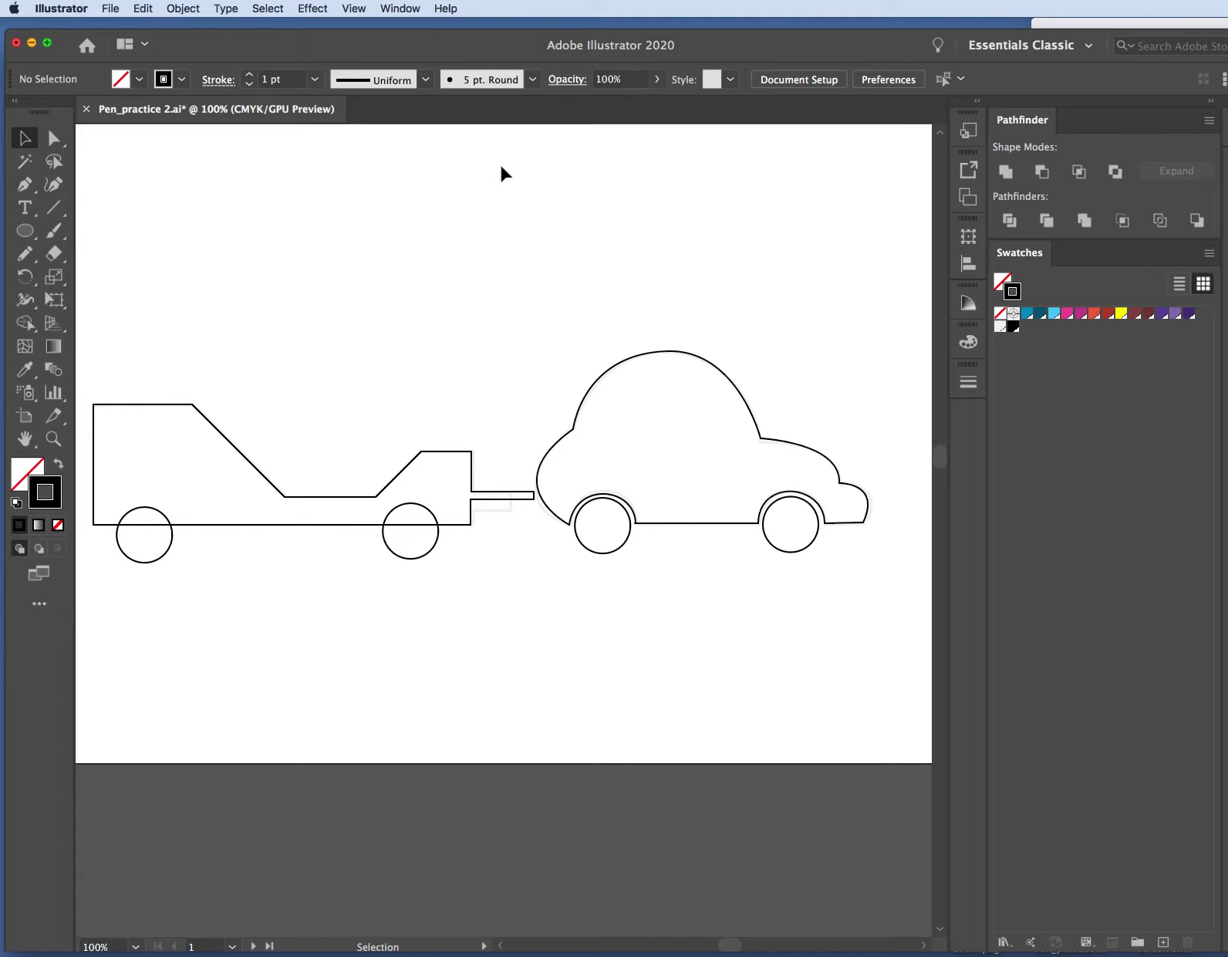
# Show the rulers and place a horizontal guide along the bottom of the car's wheels.
pyautogui.press('a')
pyautogui.press('super+r')
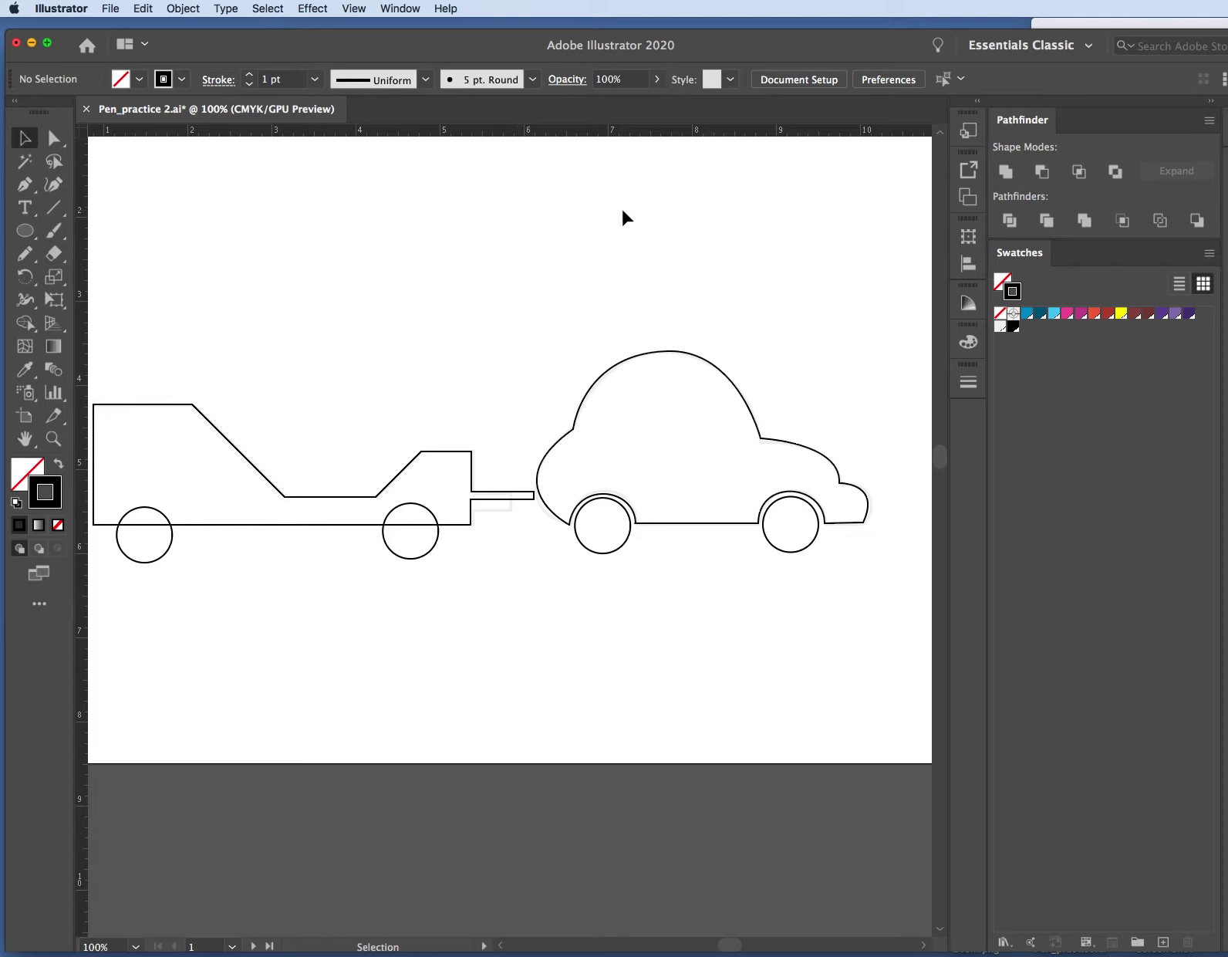
pyautogui.press('super+r')
pyautogui.press('super+r')
pyautogui.moveTo(307, 132); pyautogui.dragTo(327, 553)
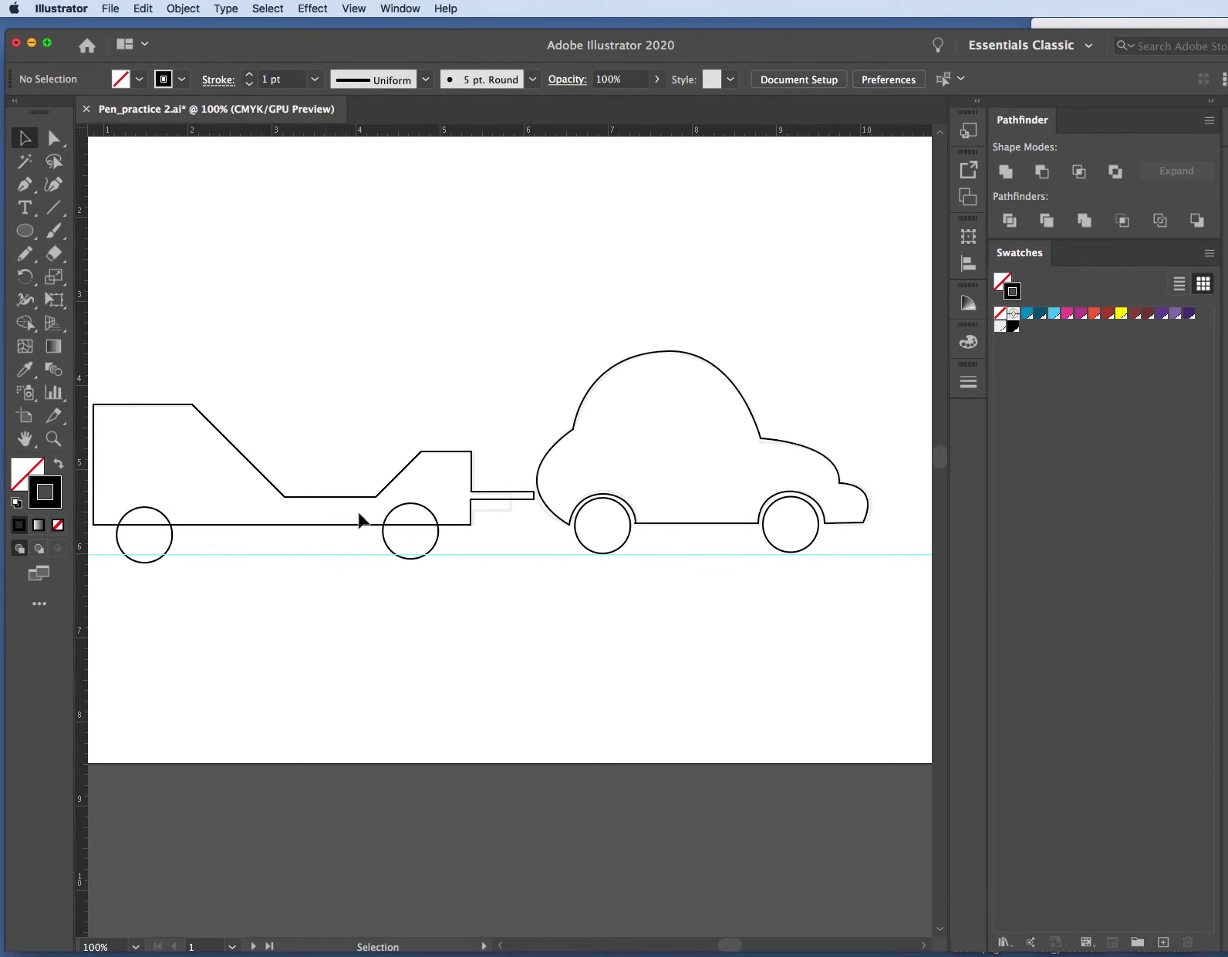
# Nudge the trailer's front wheel upward until its bottom rests on the guide.
pyautogui.click(387, 549)
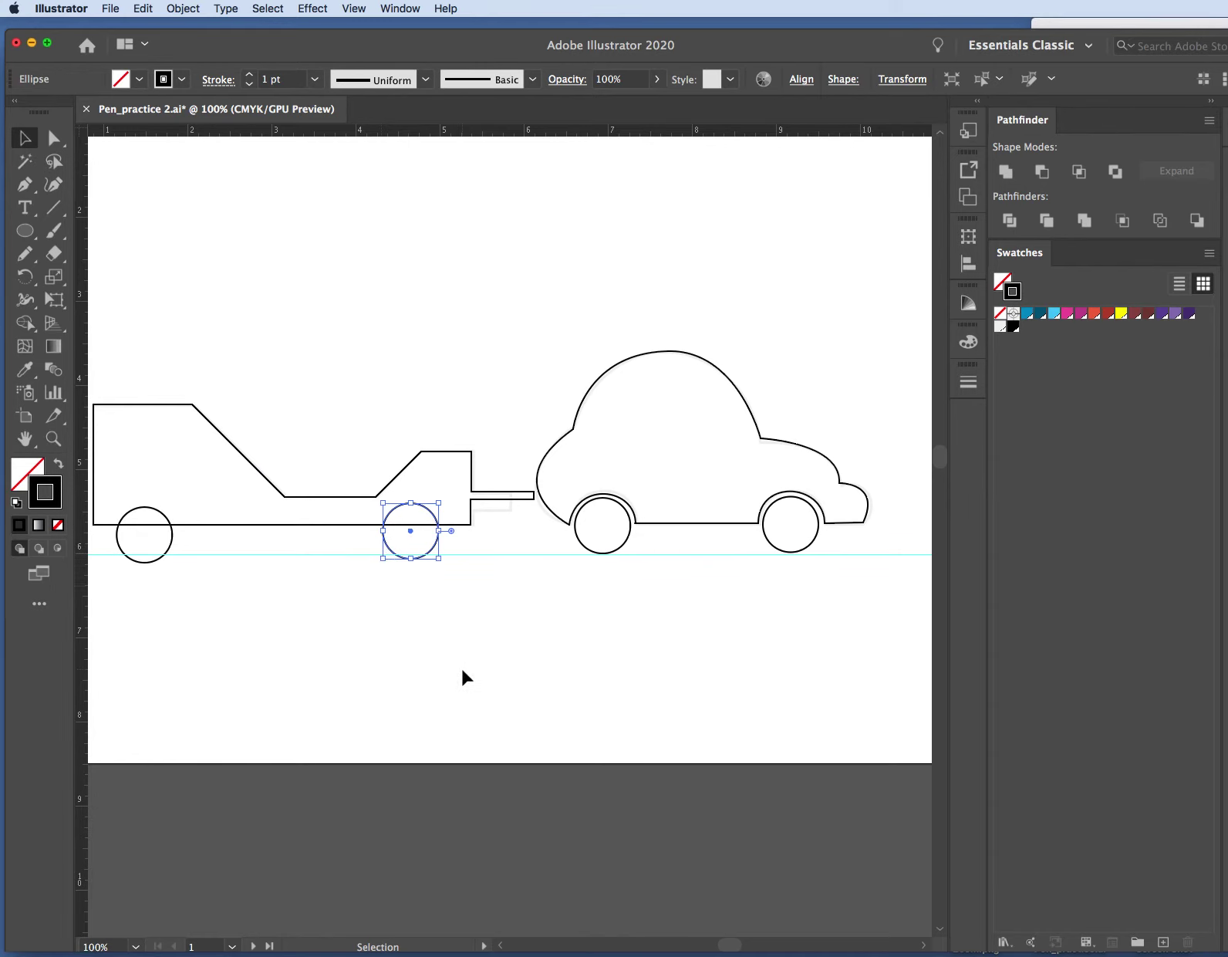
pyautogui.press('Up')
pyautogui.press('Up')
pyautogui.press('Up')
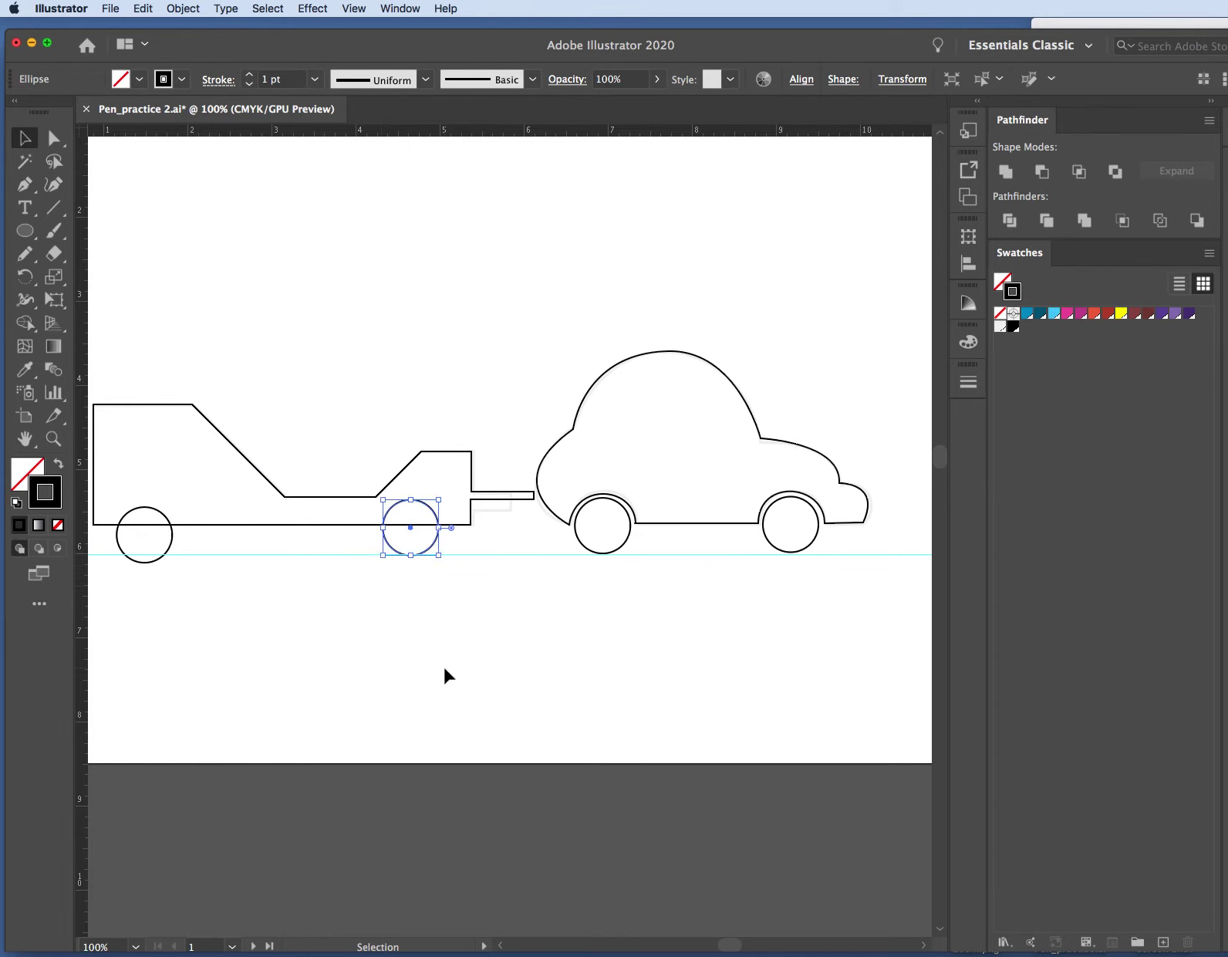
# Nudge the trailer's rear wheel upward until its bottom sits on the guide, and deselect it.
pyautogui.click(171, 545)
pyautogui.press('Up')
pyautogui.press('Up')
pyautogui.press('Up')
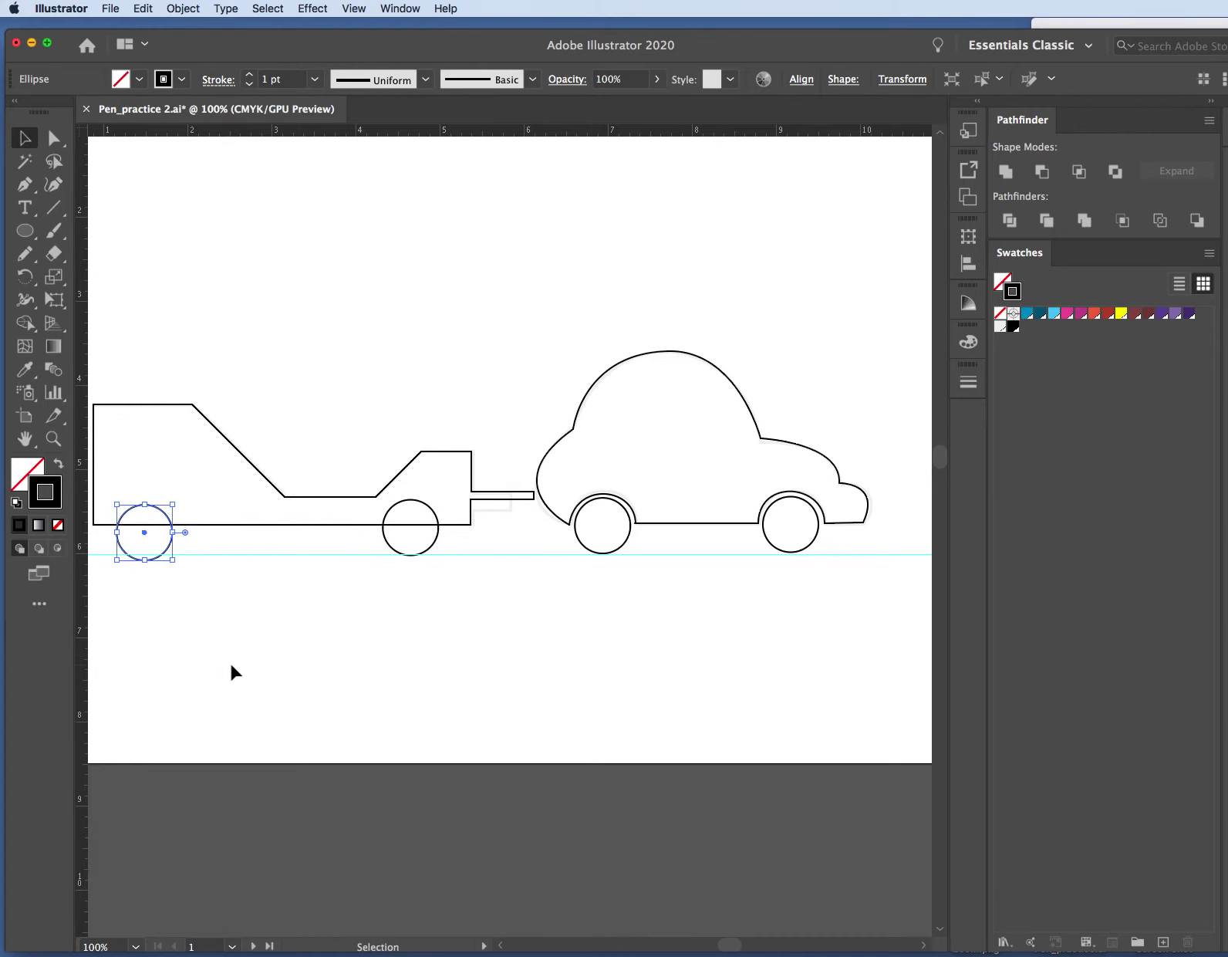
pyautogui.press('Up')
pyautogui.press('Up')
pyautogui.press('Up')
pyautogui.press('Up')
pyautogui.press('Up')
pyautogui.click(231, 665)
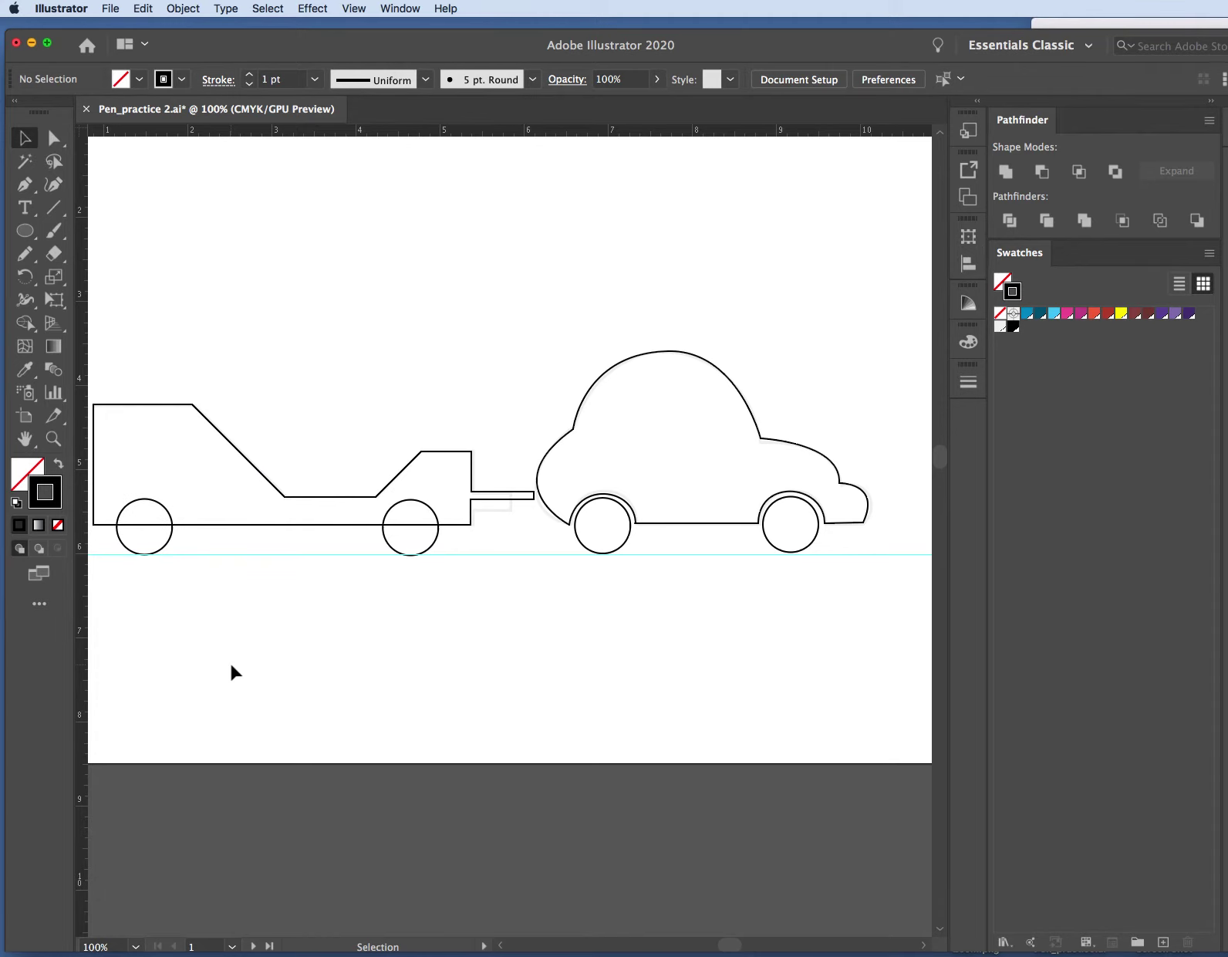
# Select all four wheels and swap their fill and stroke for a solid black fill without a stroke, then deselect them.
pyautogui.click(170, 540)
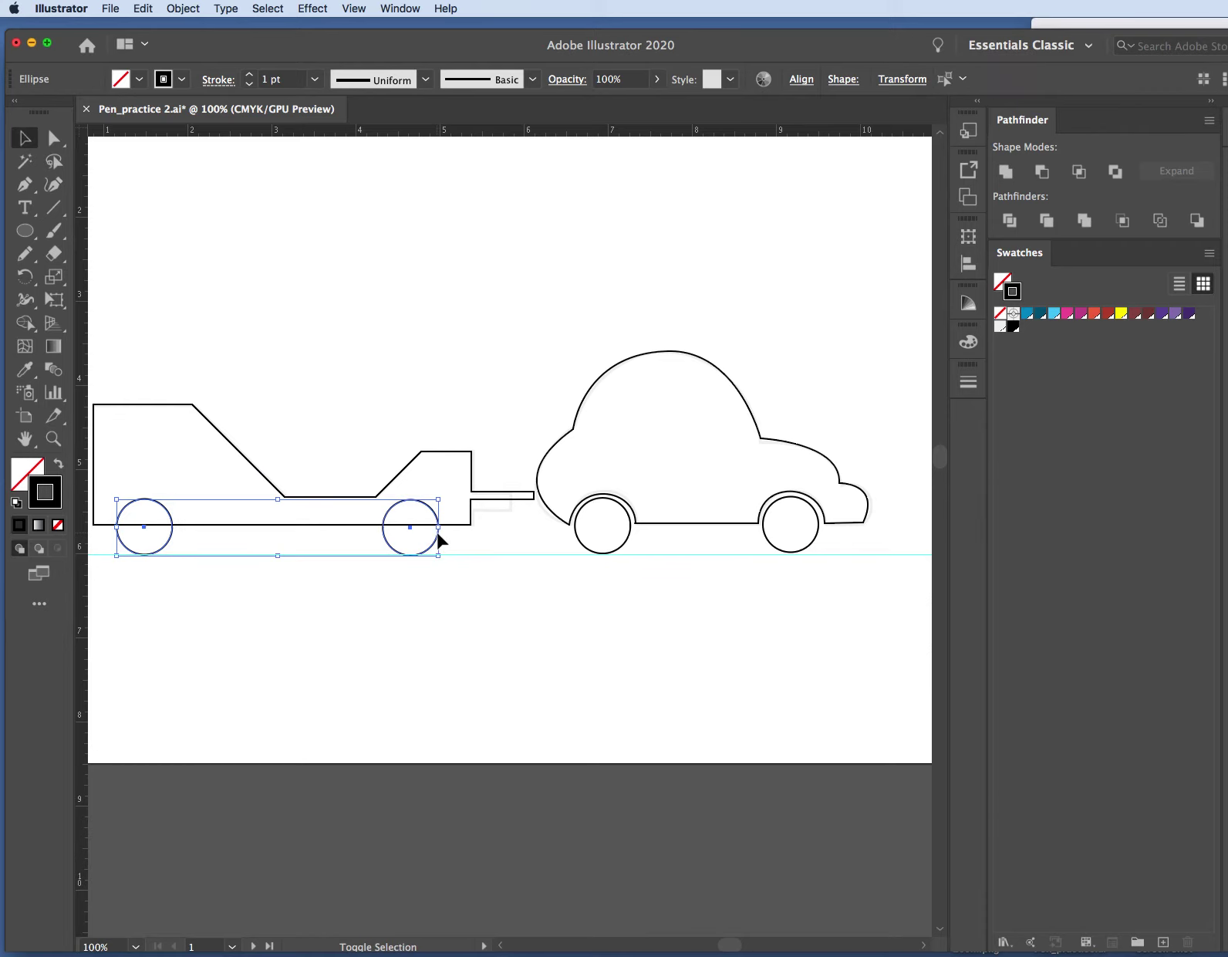
pyautogui.keyDown('shift'); pyautogui.click(583, 544); pyautogui.keyUp('shift')
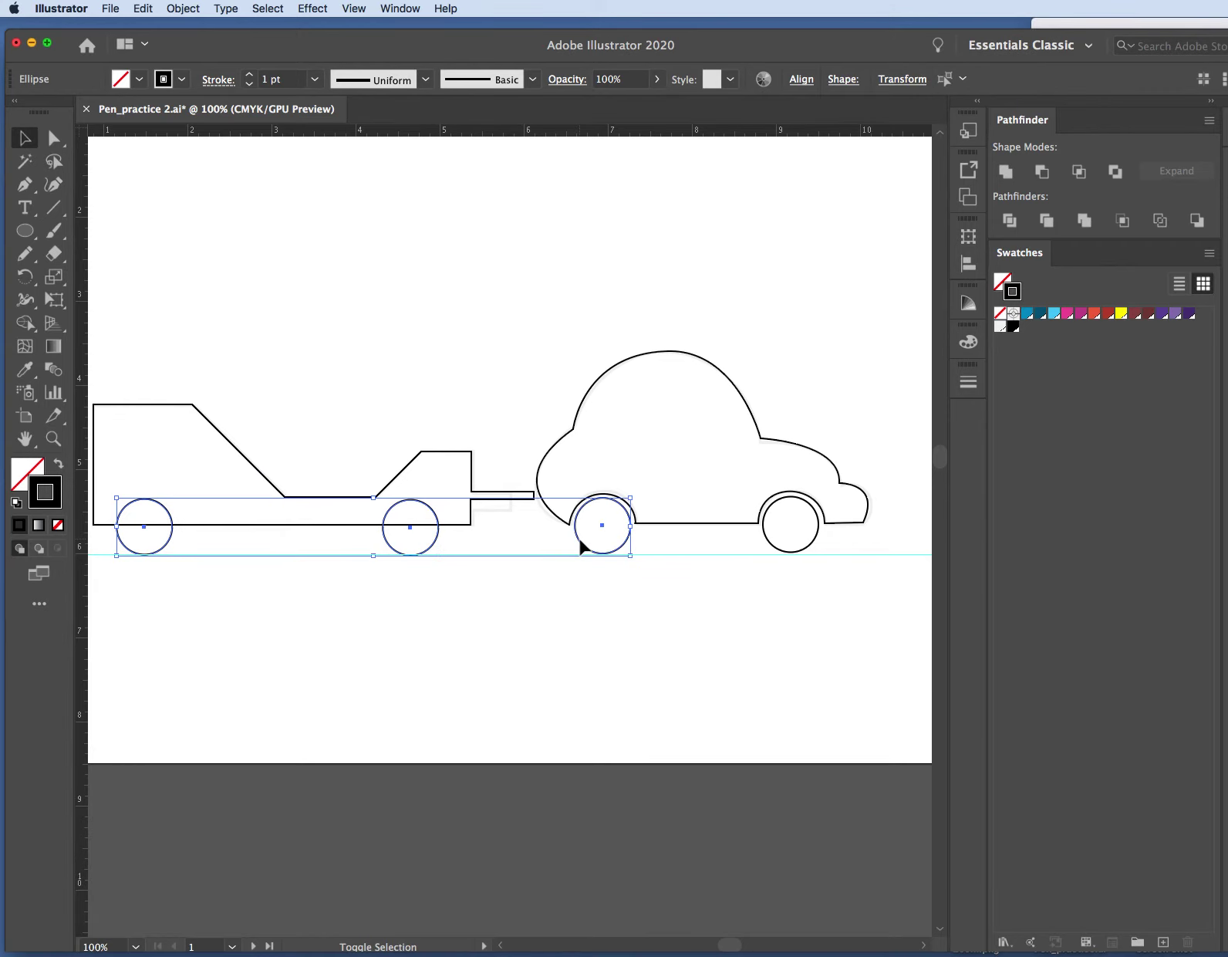
pyautogui.keyDown('shift'); pyautogui.click(767, 544); pyautogui.keyUp('shift')
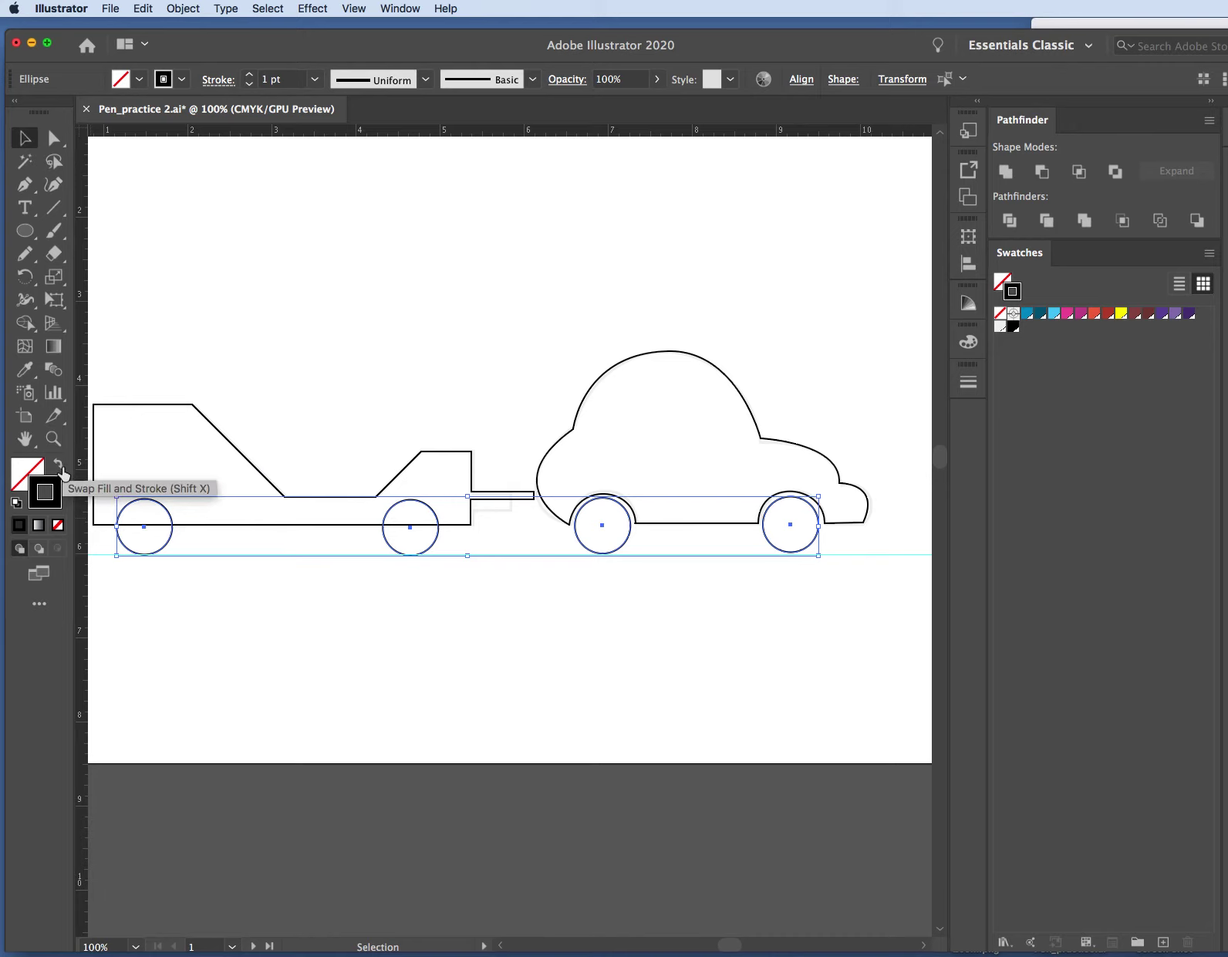
pyautogui.click(60, 466)
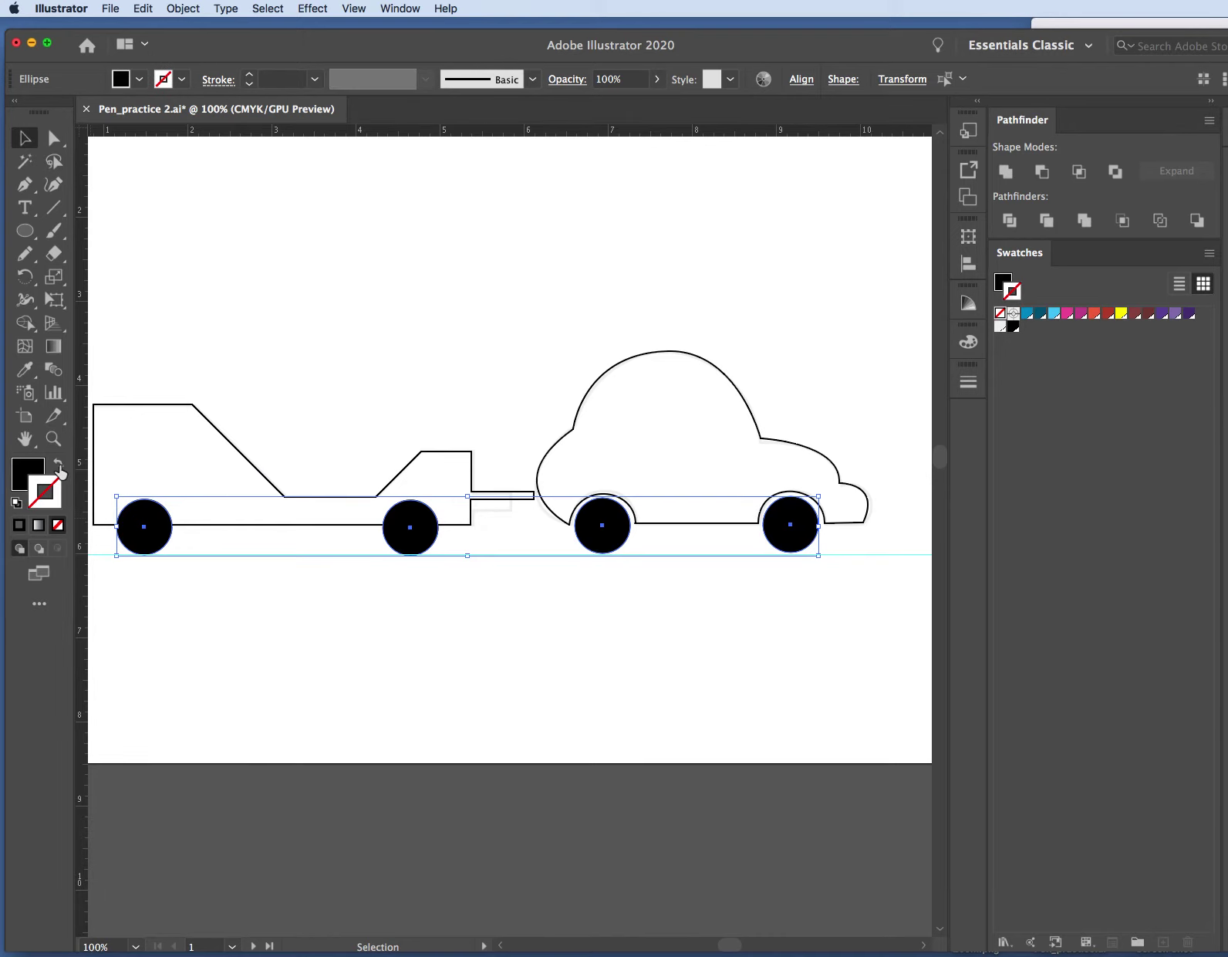
pyautogui.click(282, 355)
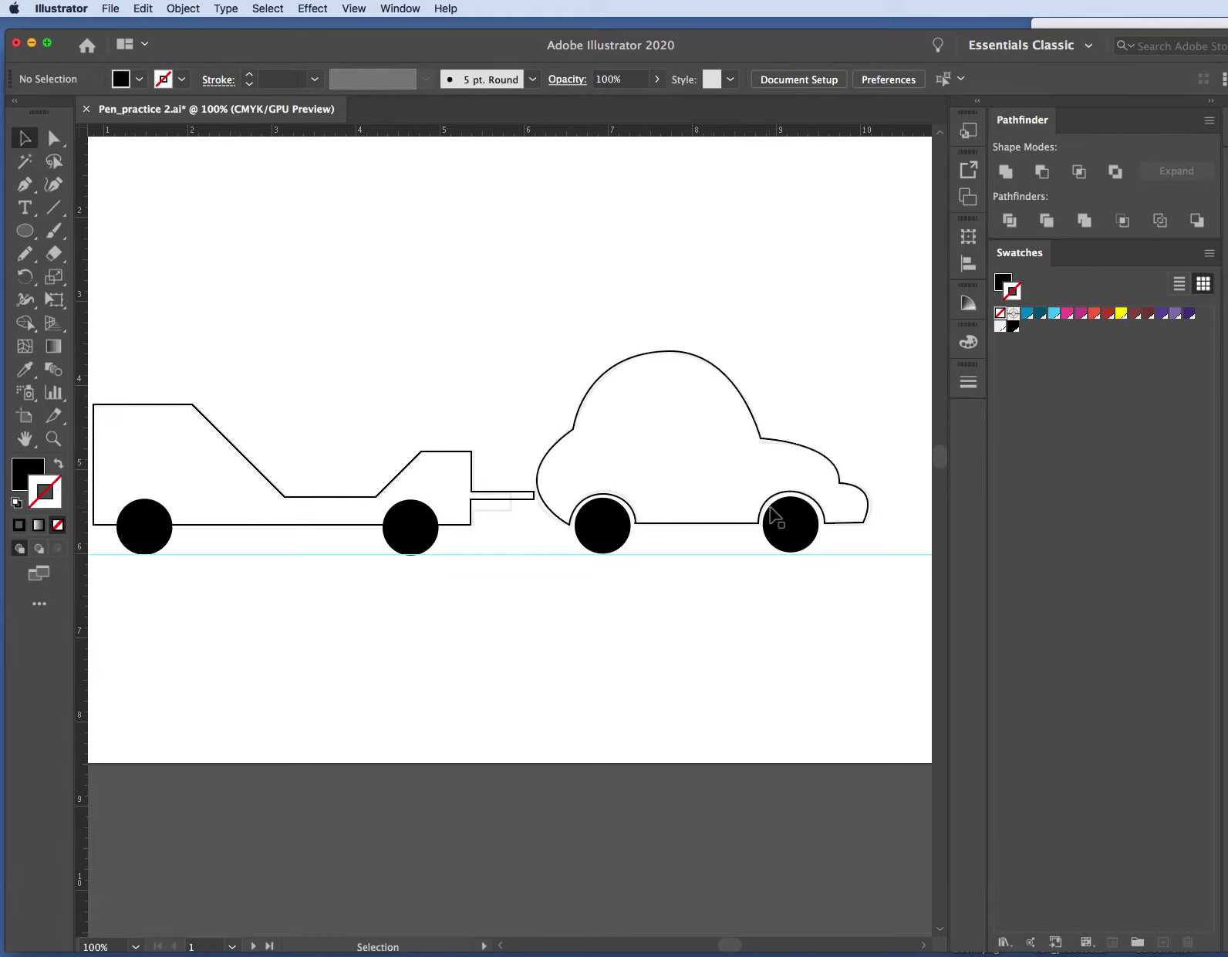
# Check the coloured reference illustration and give the car body a dark teal stroke and a light blue fill.
pyautogui.moveTo(737, 946); pyautogui.dragTo(754, 946)
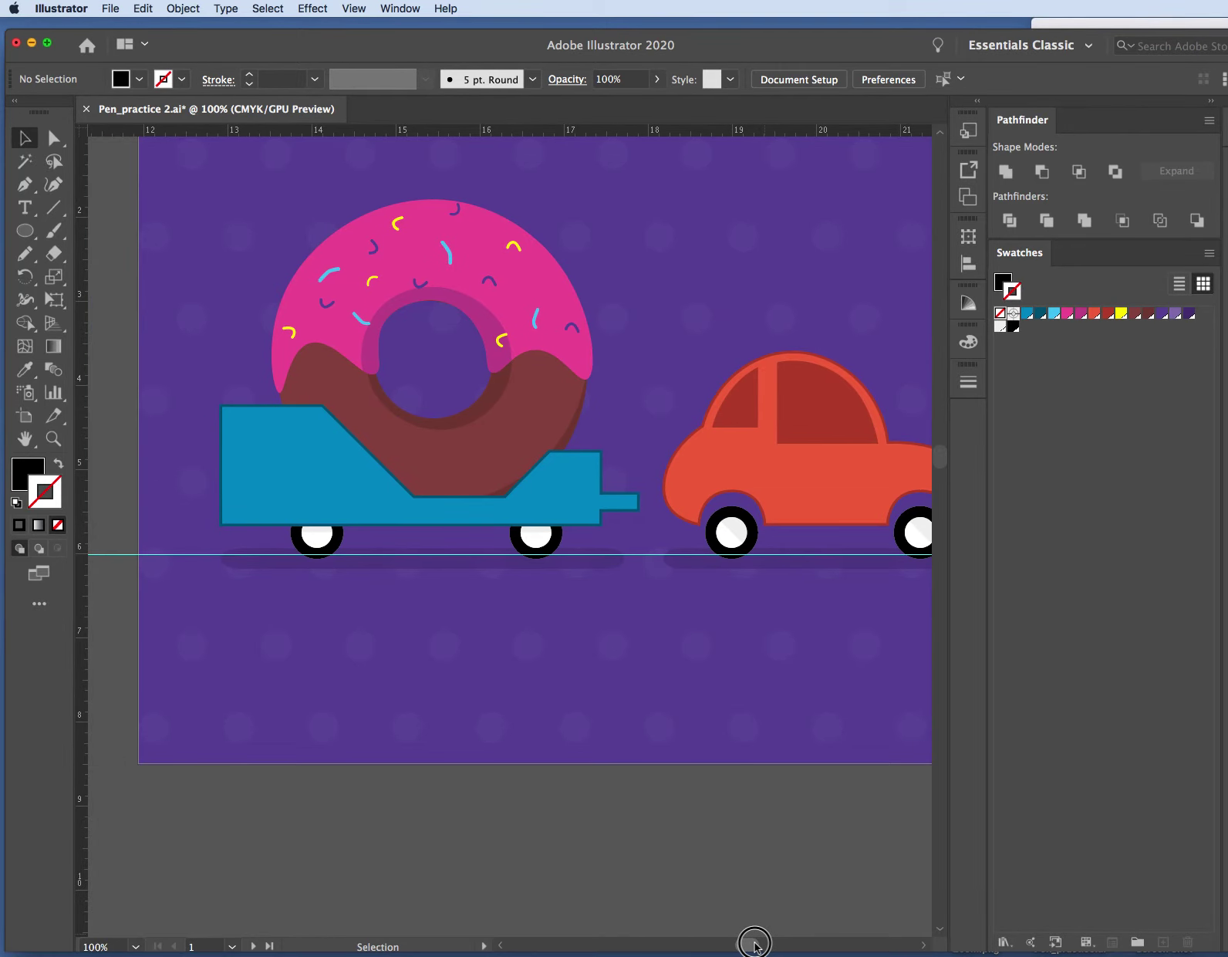
pyautogui.moveTo(753, 945); pyautogui.dragTo(729, 942)
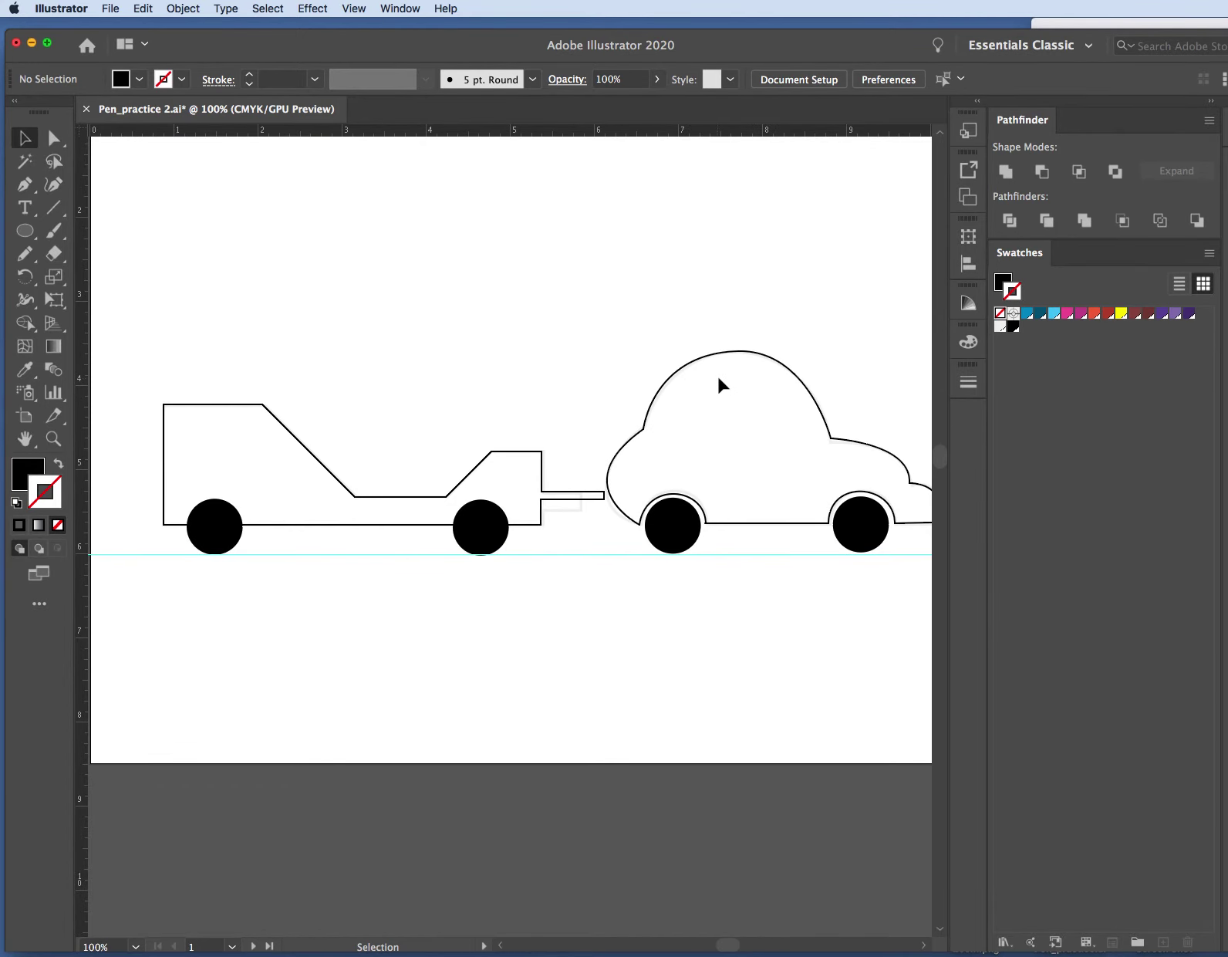
pyautogui.click(727, 358)
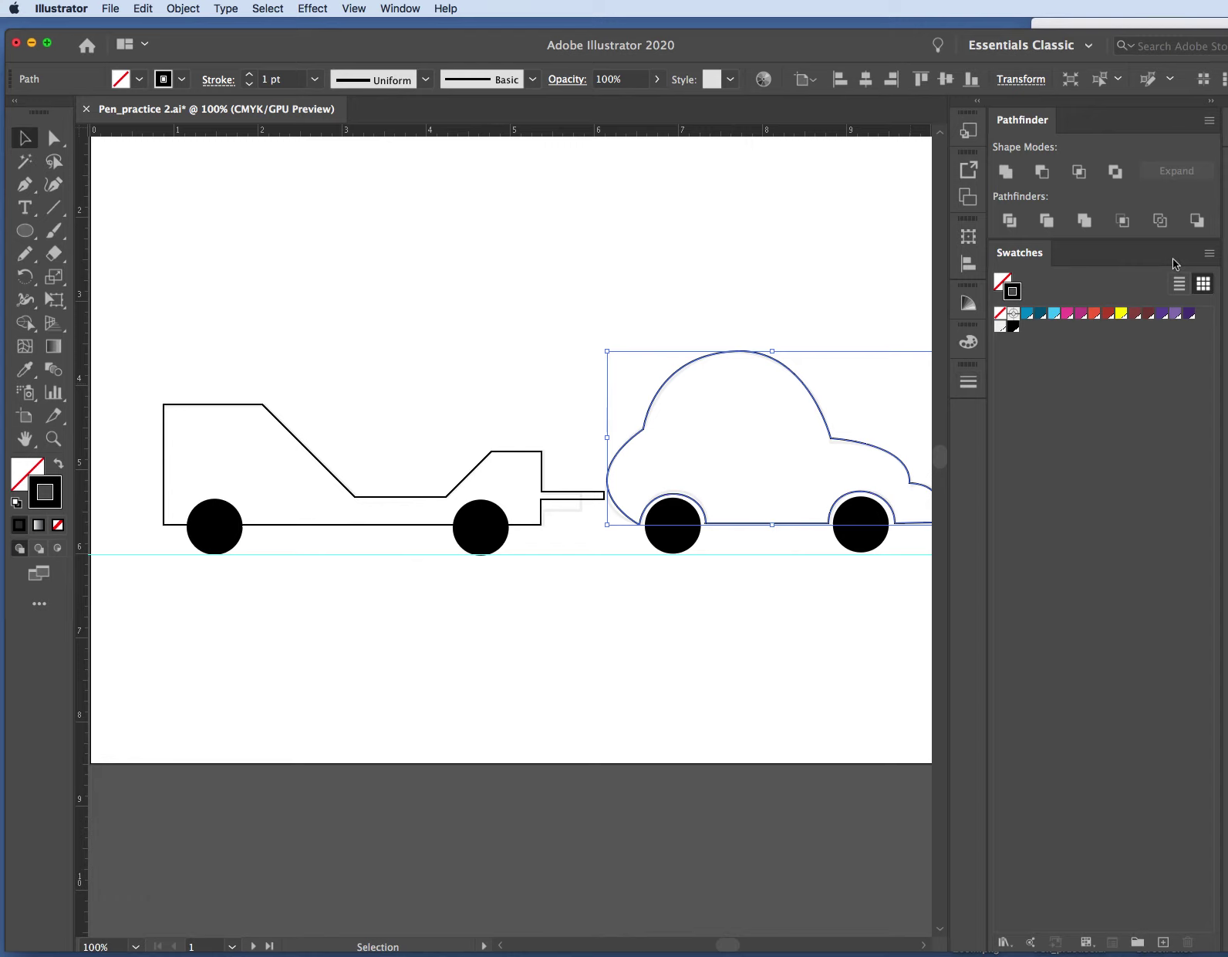
pyautogui.click(1041, 314)
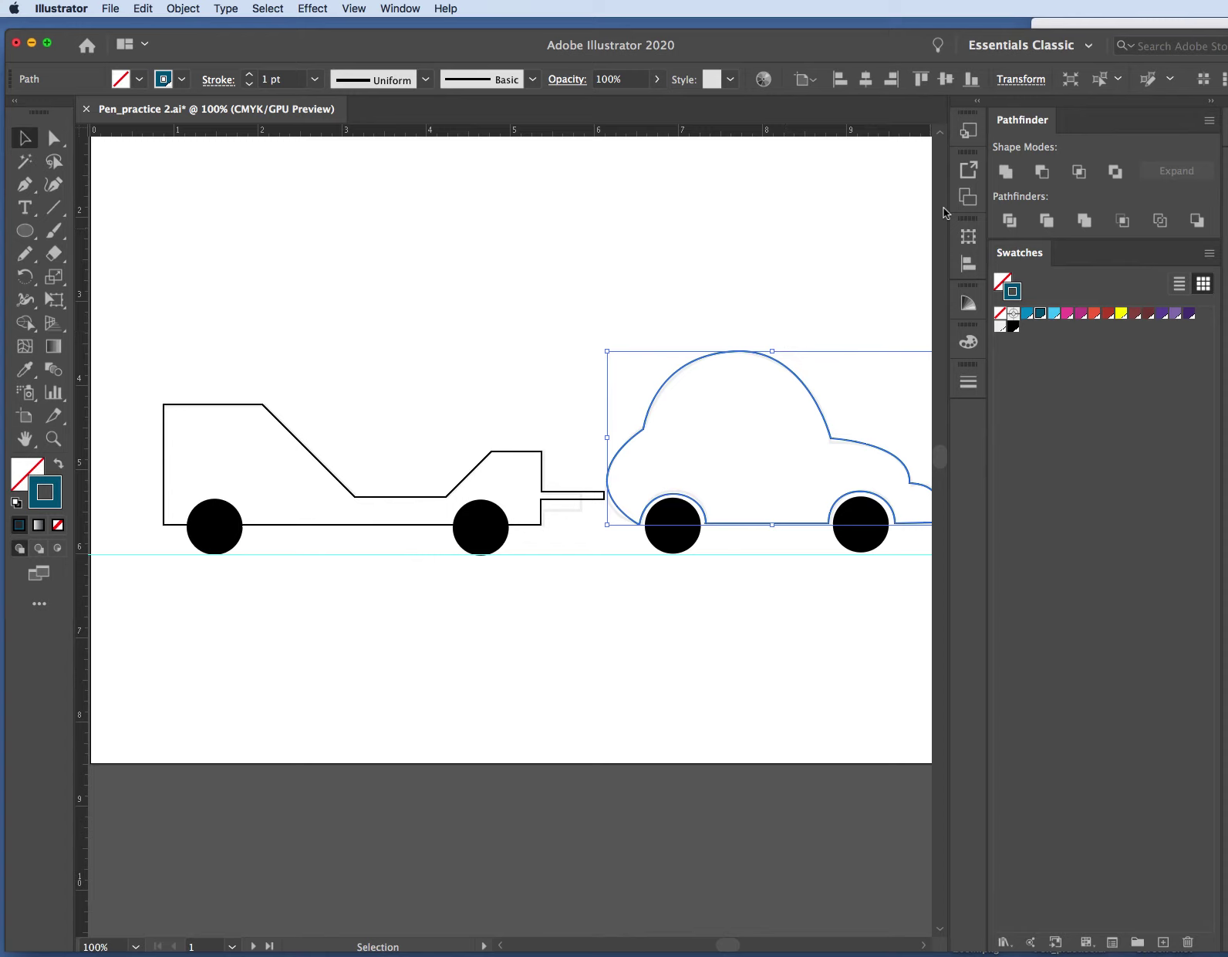
pyautogui.click(1003, 281)
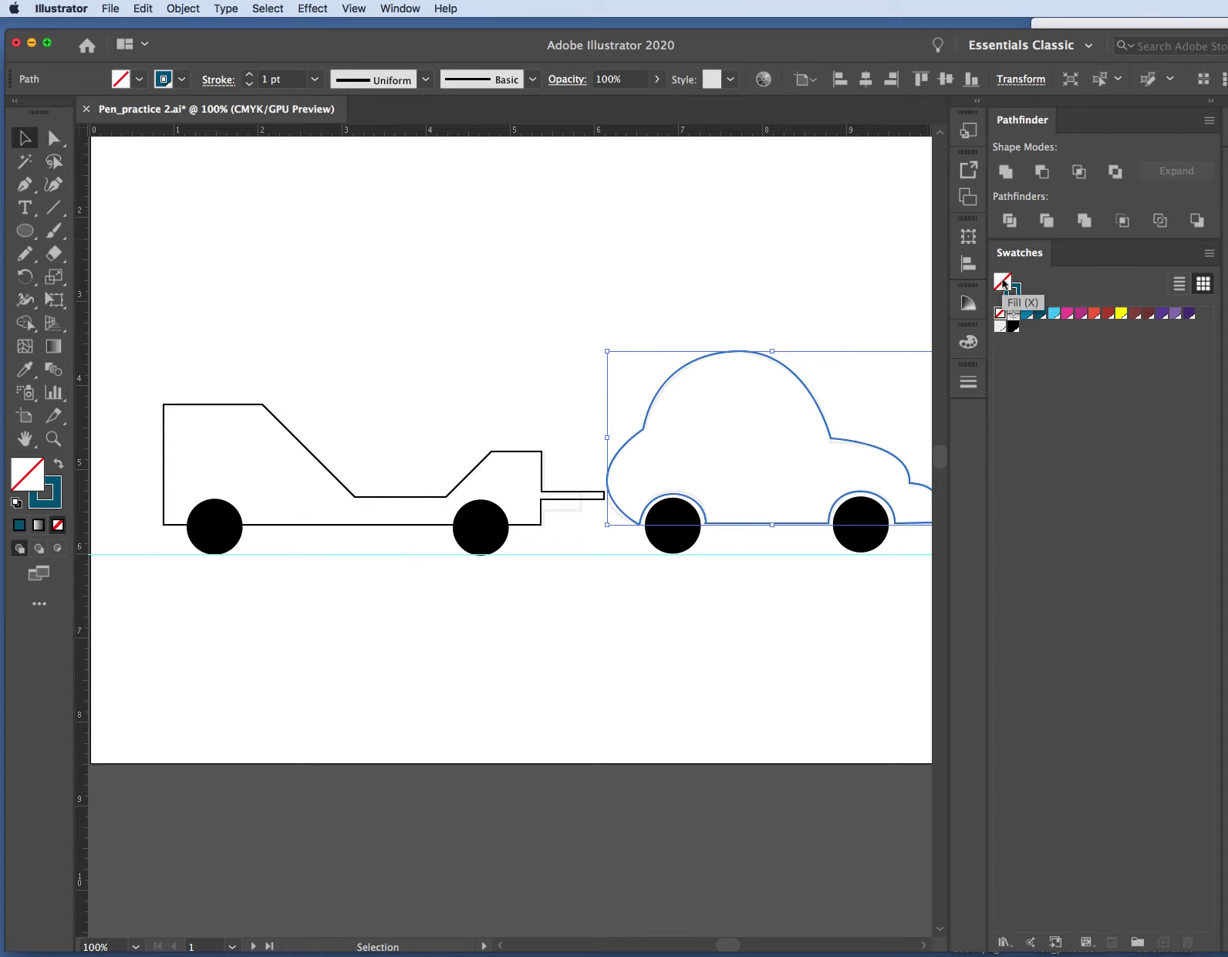
pyautogui.click(1054, 315)
pyautogui.click(762, 266)
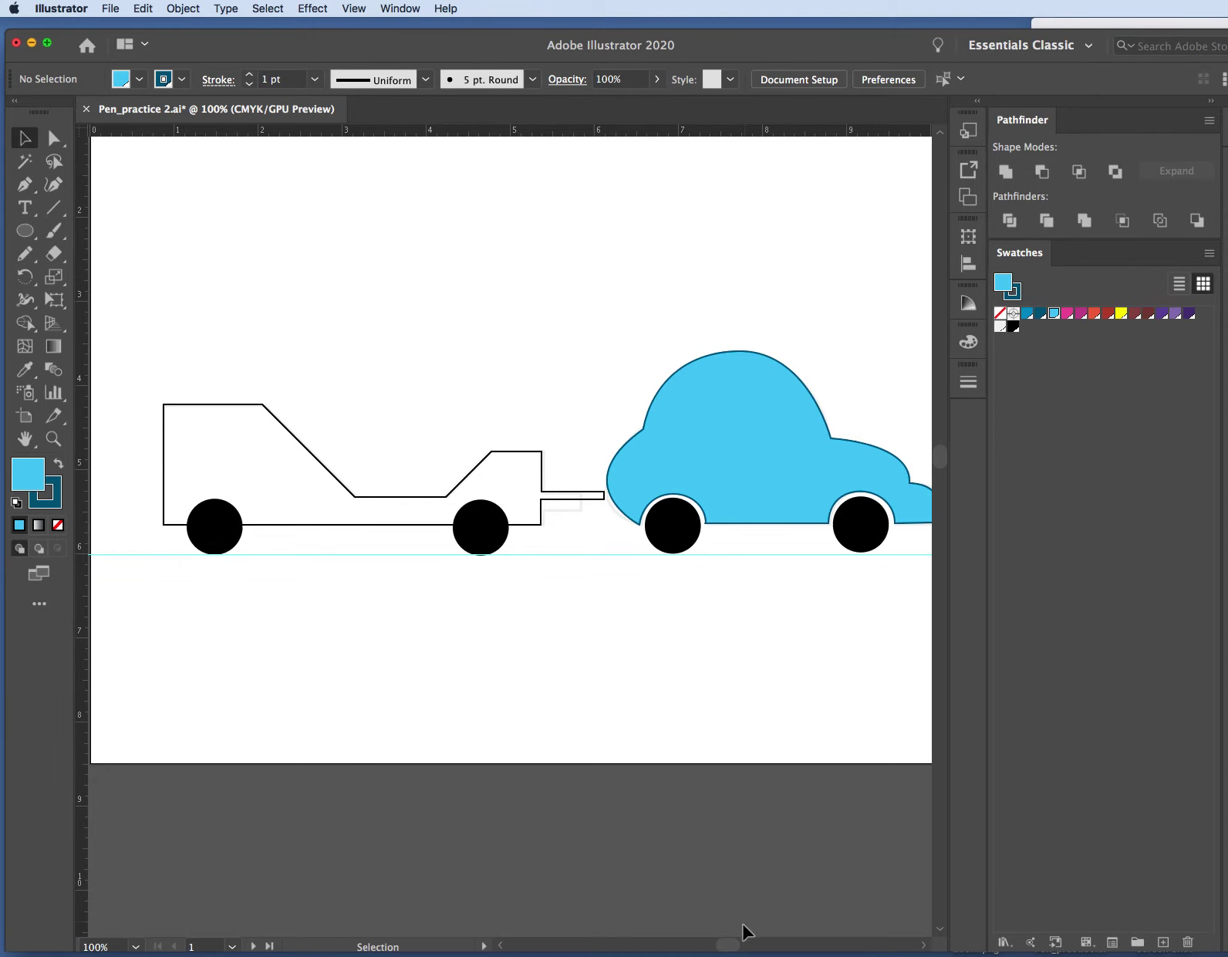
pyautogui.moveTo(734, 938)
pyautogui.mouseDown()
pyautogui.moveTo(770, 937)
pyautogui.moveTo(748, 942)
pyautogui.mouseUp()
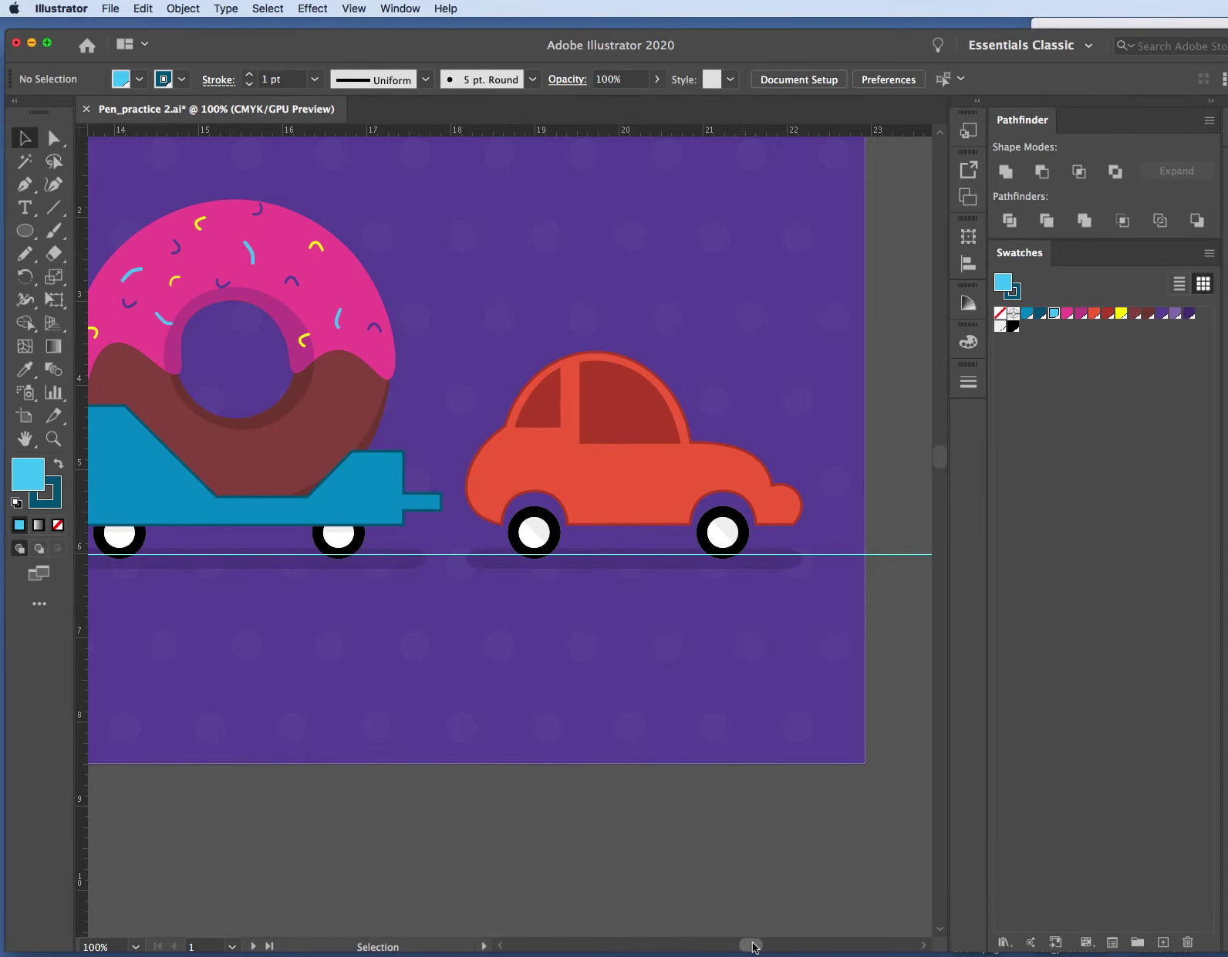
# Set the car body's stroke weight to 3 pt and deselect it.
pyautogui.moveTo(753, 945)
pyautogui.mouseDown()
pyautogui.moveTo(727, 943)
pyautogui.moveTo(742, 928)
pyautogui.mouseUp()
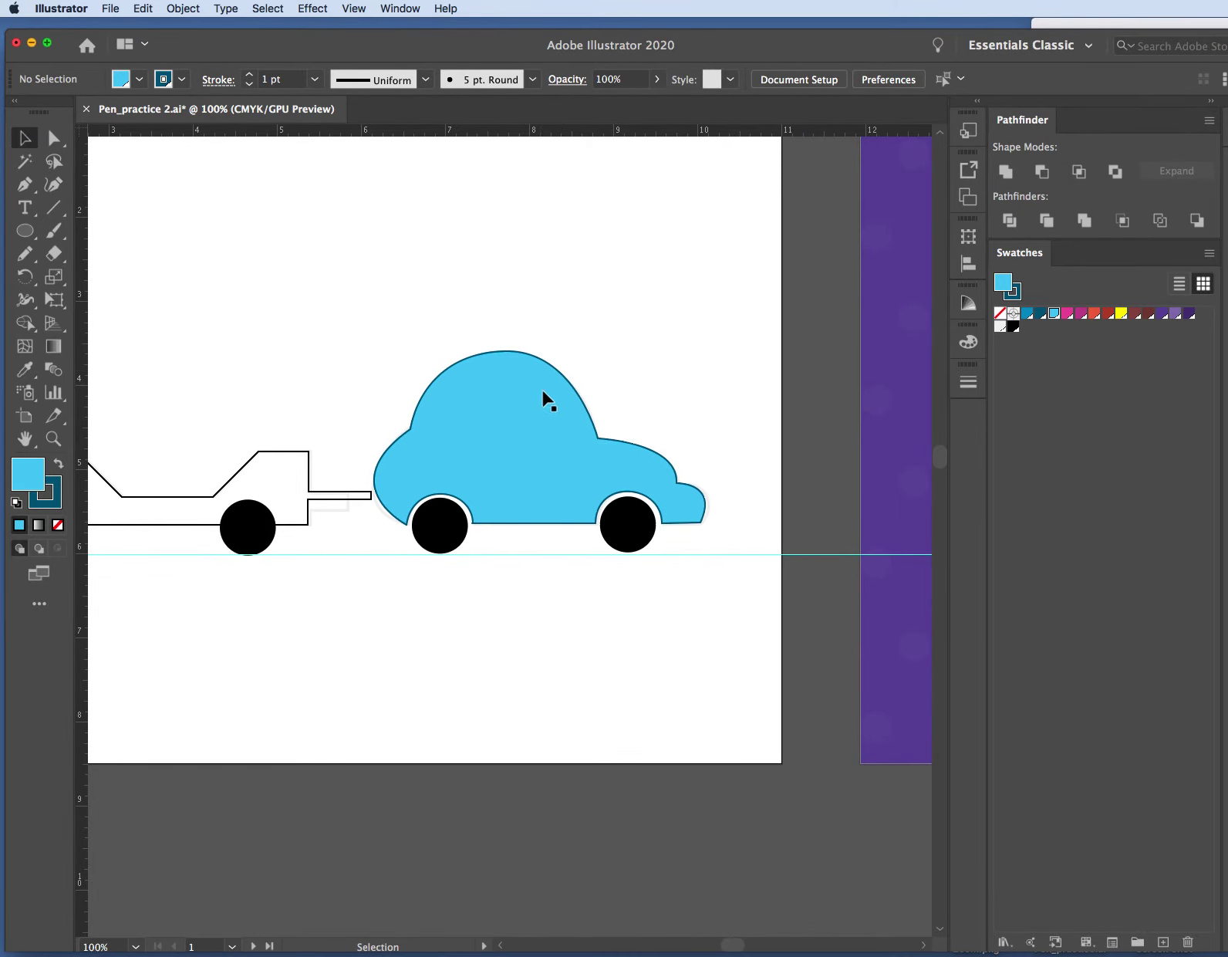
pyautogui.click(558, 413)
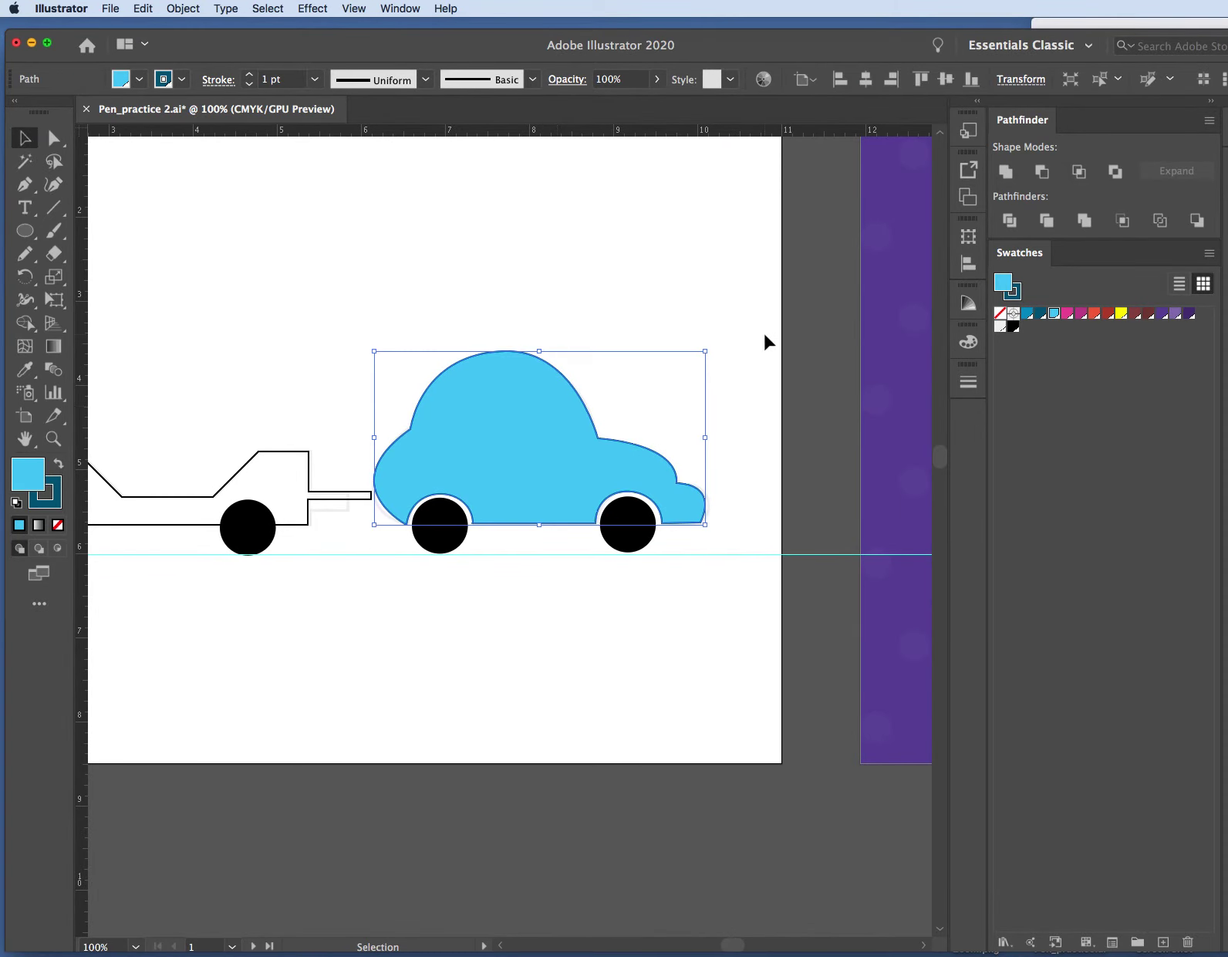
pyautogui.click(1015, 297)
pyautogui.click(969, 384)
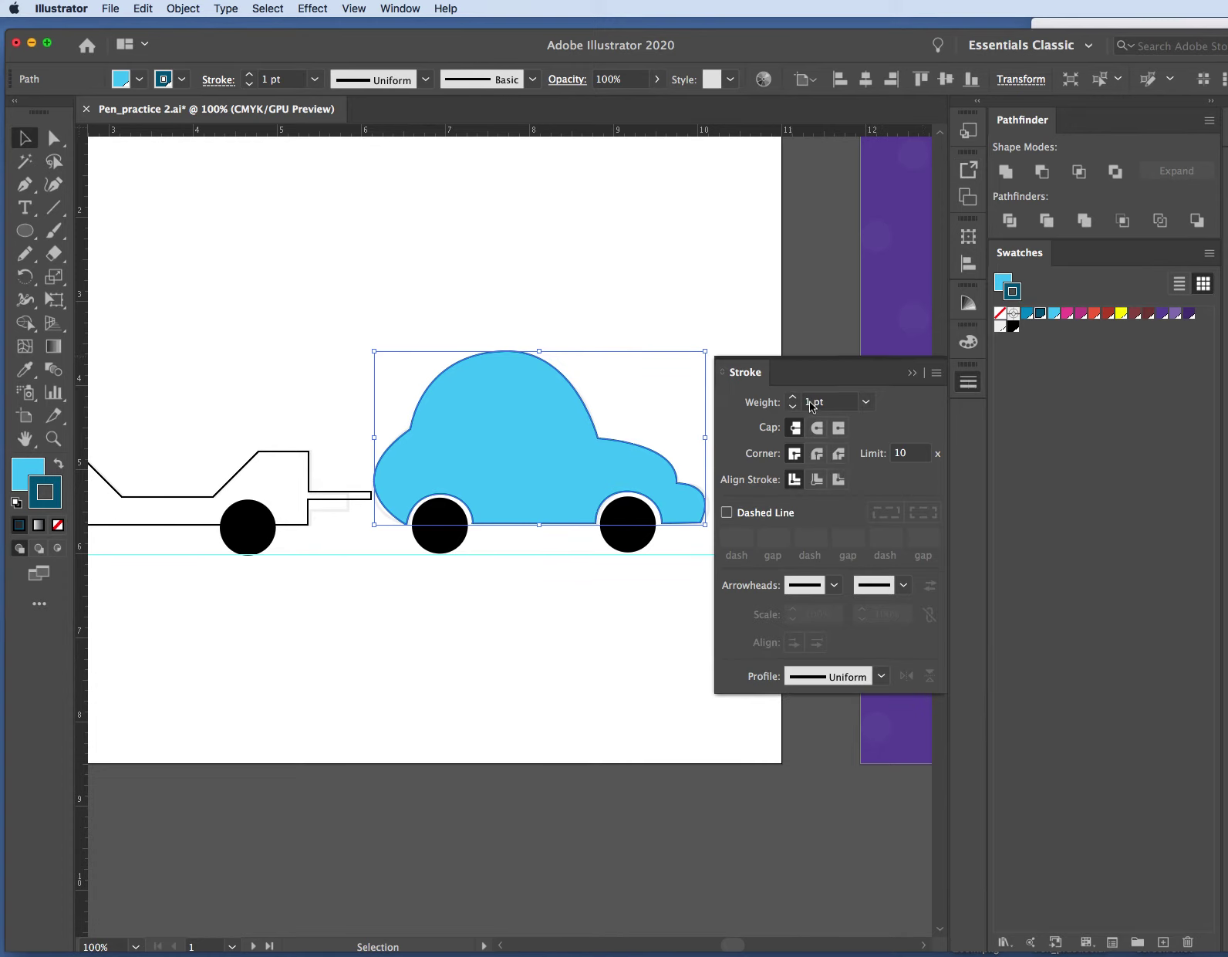
pyautogui.click(867, 403)
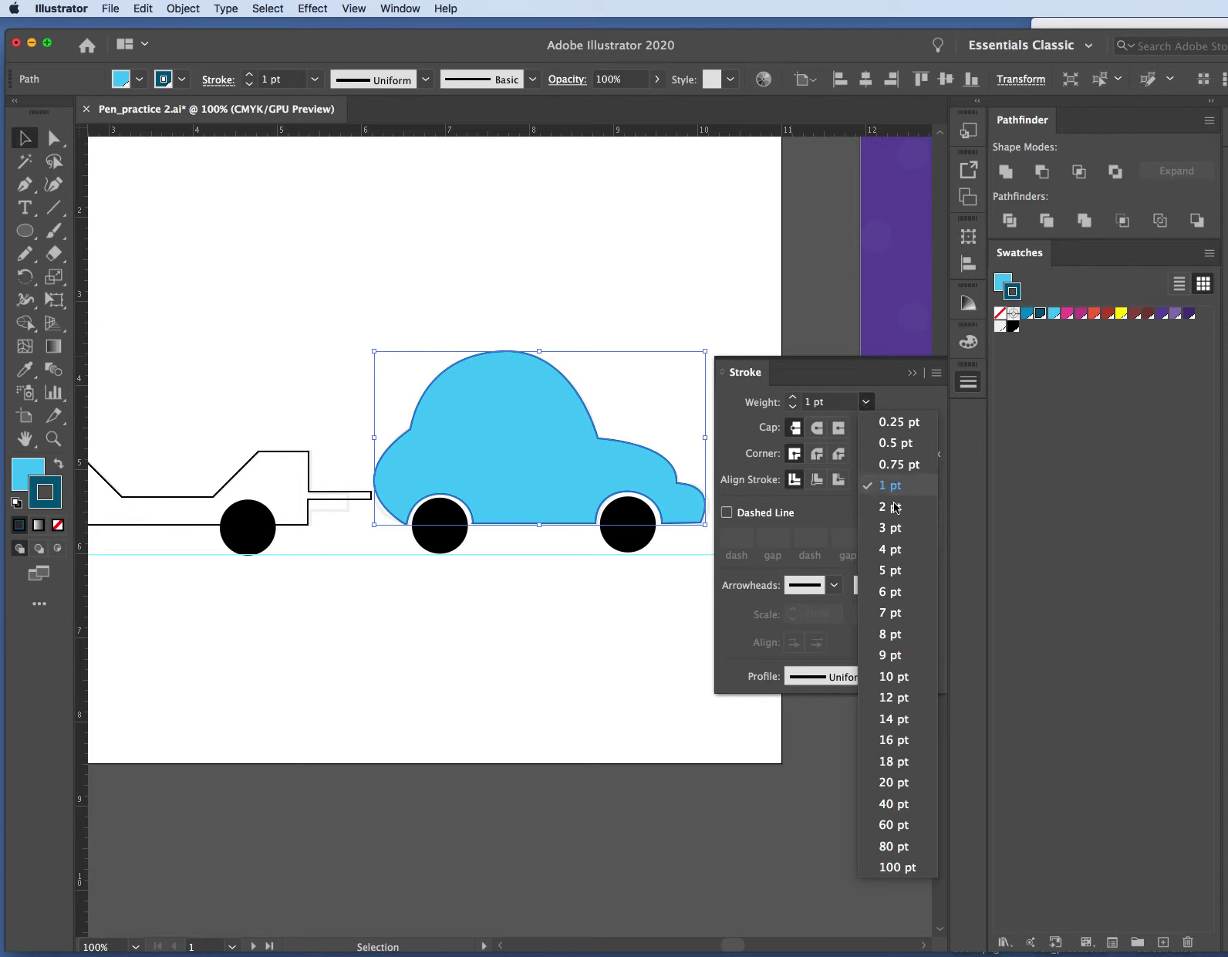
pyautogui.click(889, 527)
pyautogui.click(678, 317)
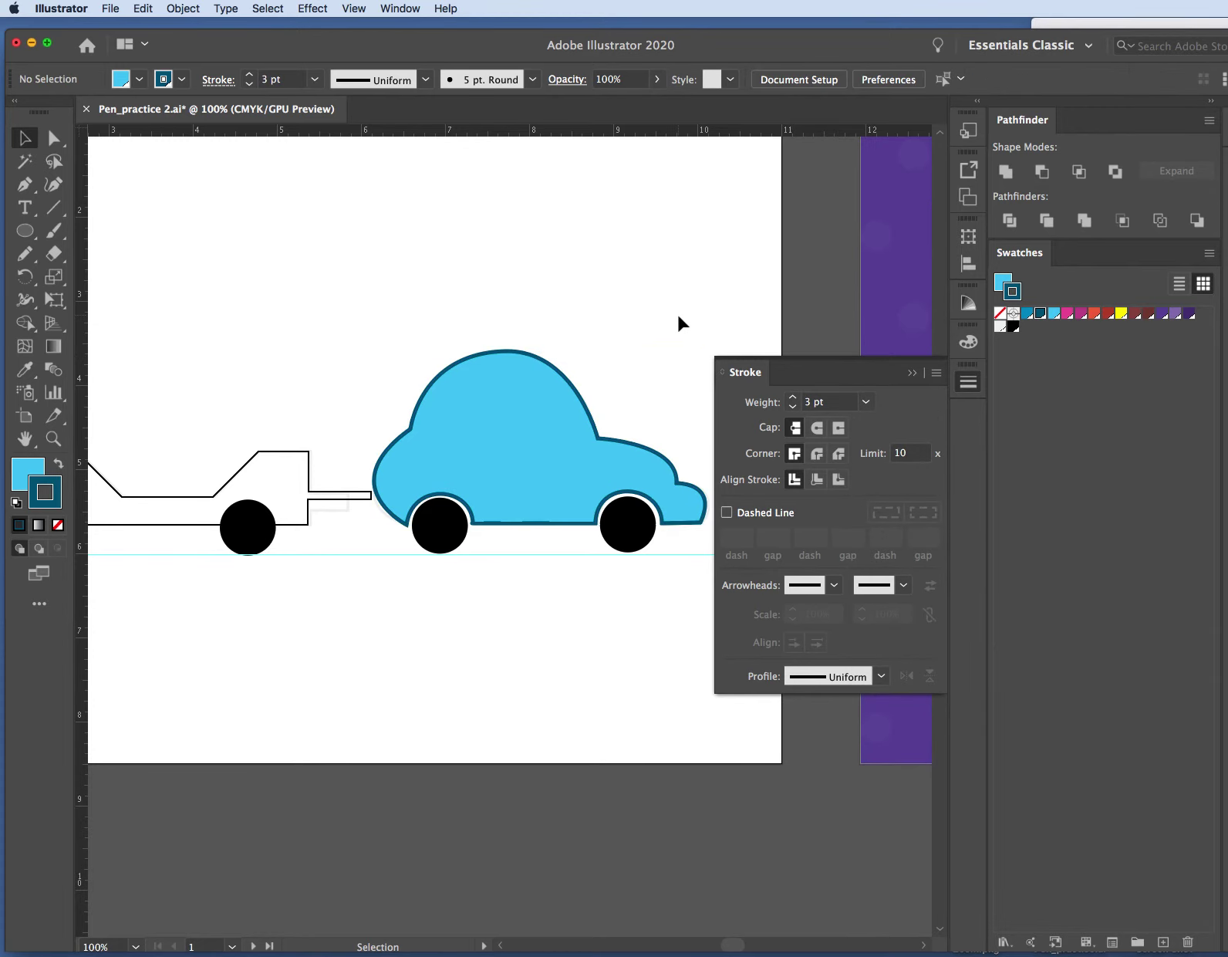
# Remove the stroke from the car body, deselect it, and close the stroke settings.
pyautogui.click(574, 434)
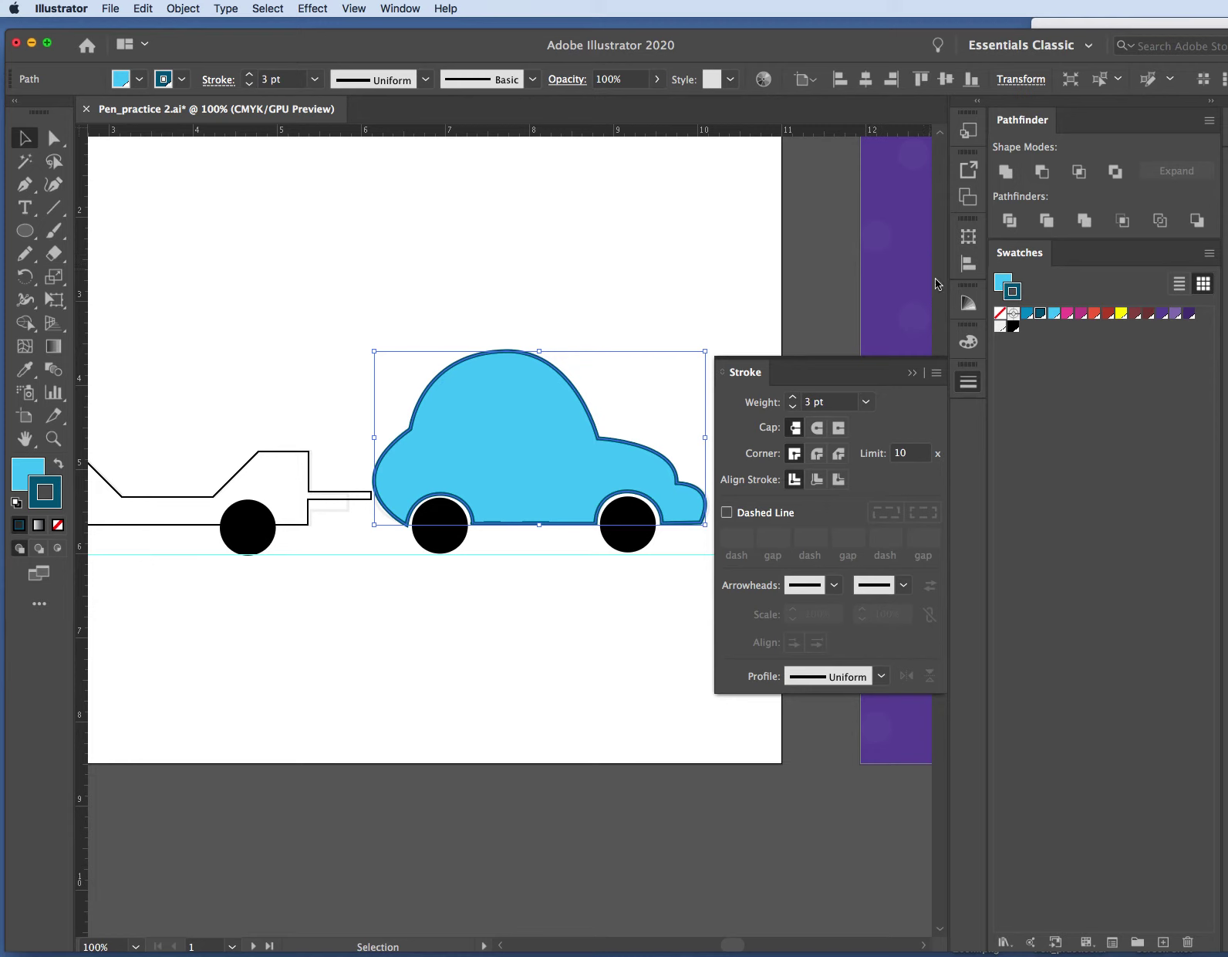
pyautogui.click(1001, 315)
pyautogui.click(711, 290)
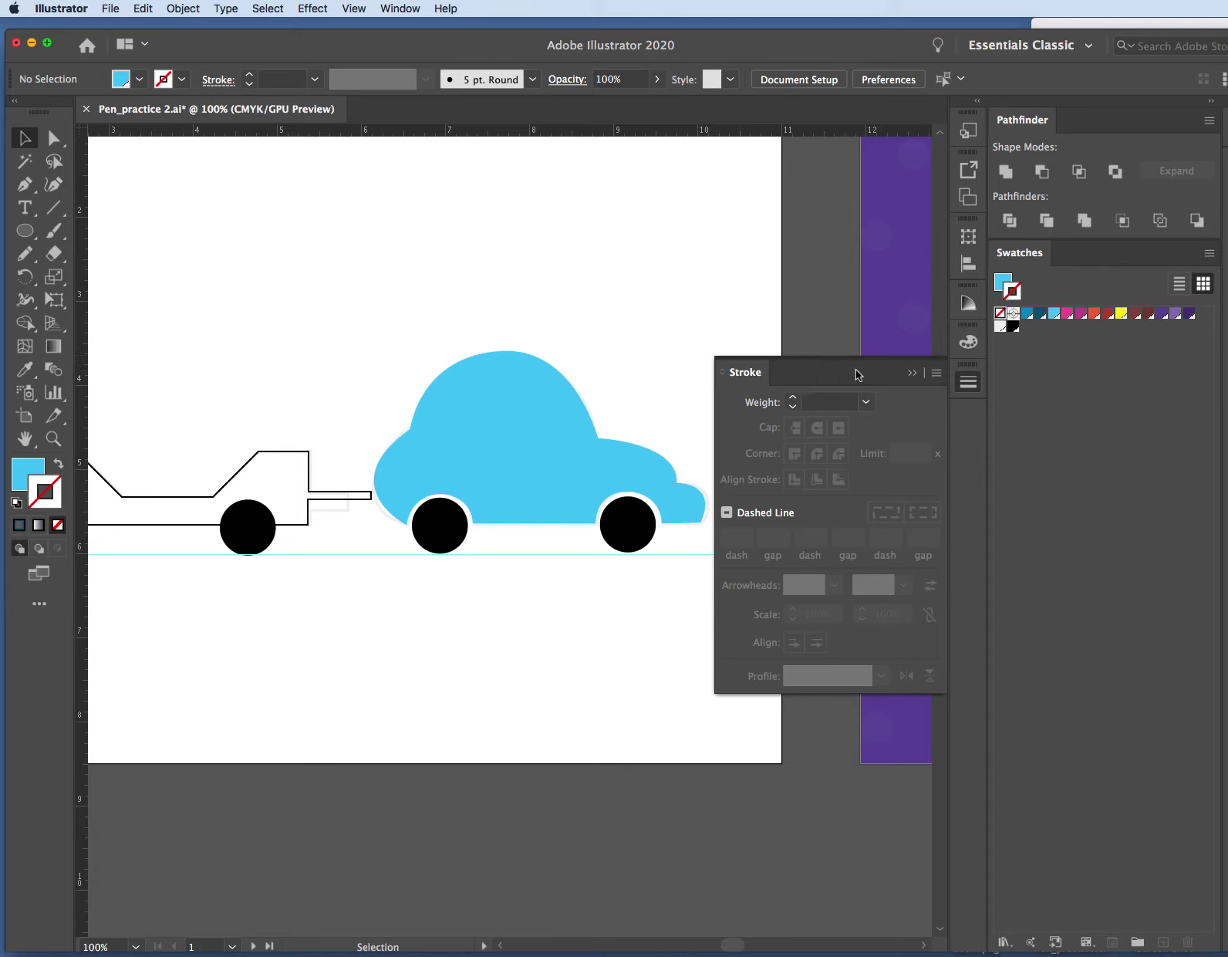
pyautogui.click(913, 373)
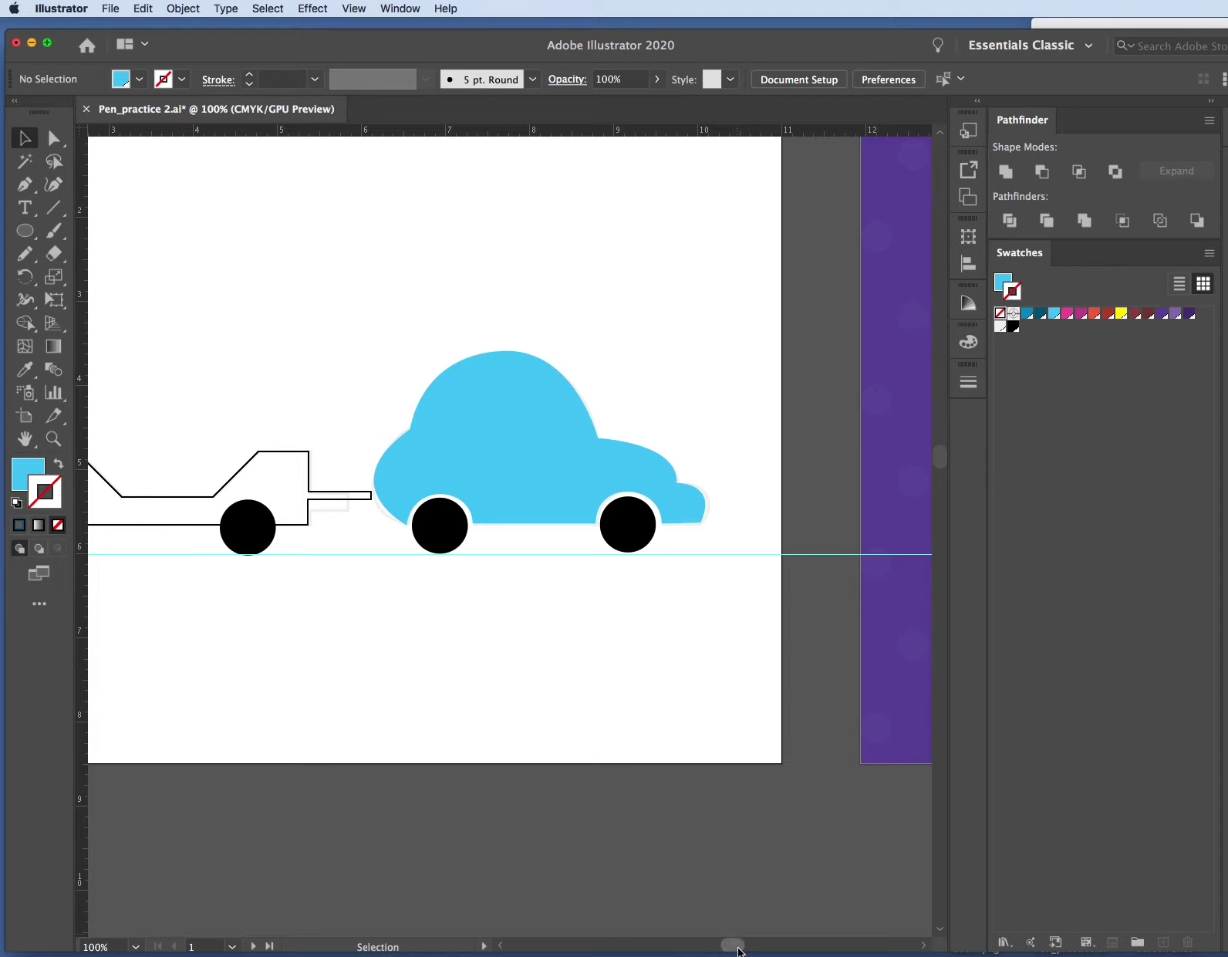
# Examine the donut and the trailer in the coloured reference artwork, checking how their overlapping shapes are built and coloured.
pyautogui.hscroll(-6, 739, 951)
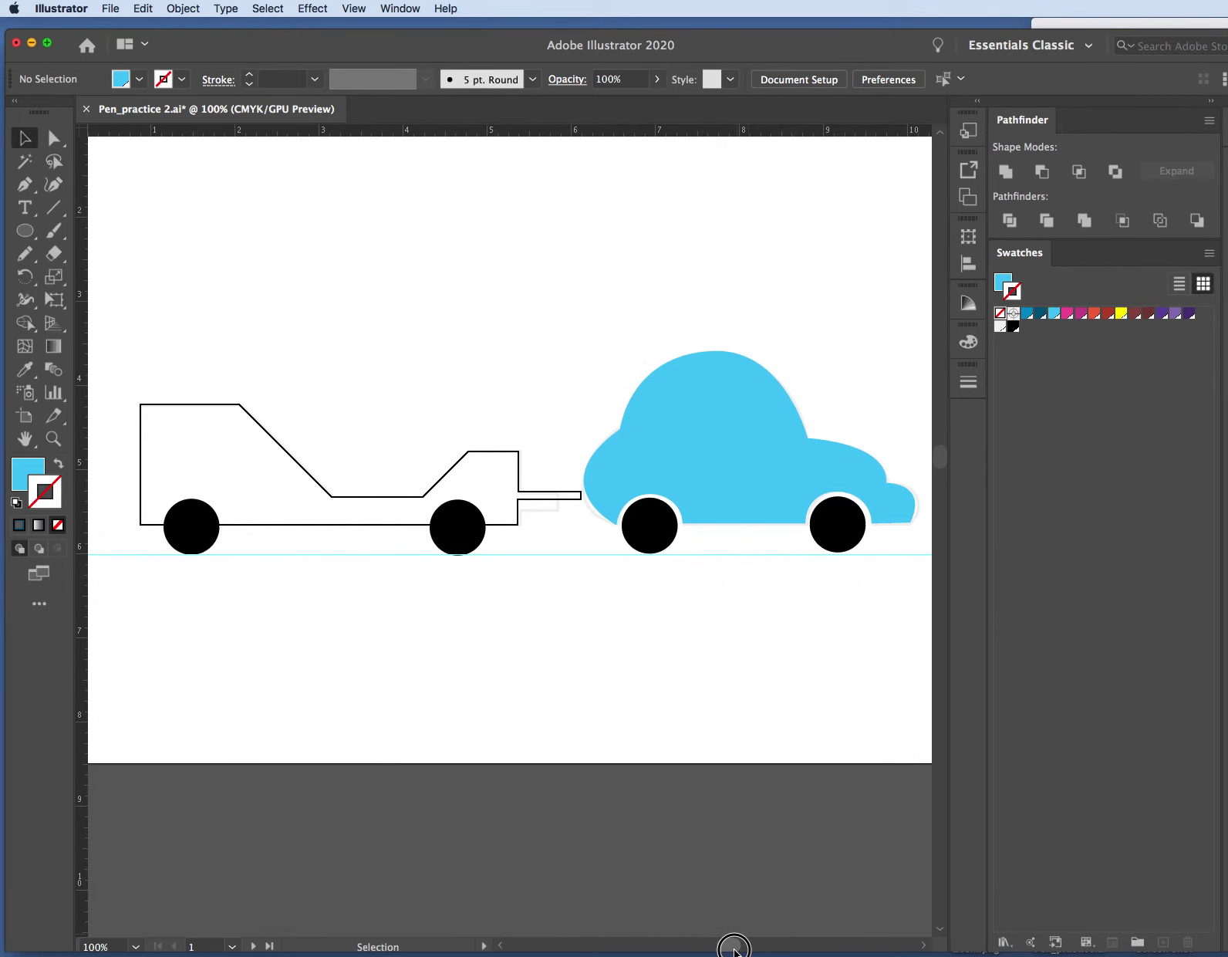
pyautogui.moveTo(733, 946); pyautogui.dragTo(726, 946)
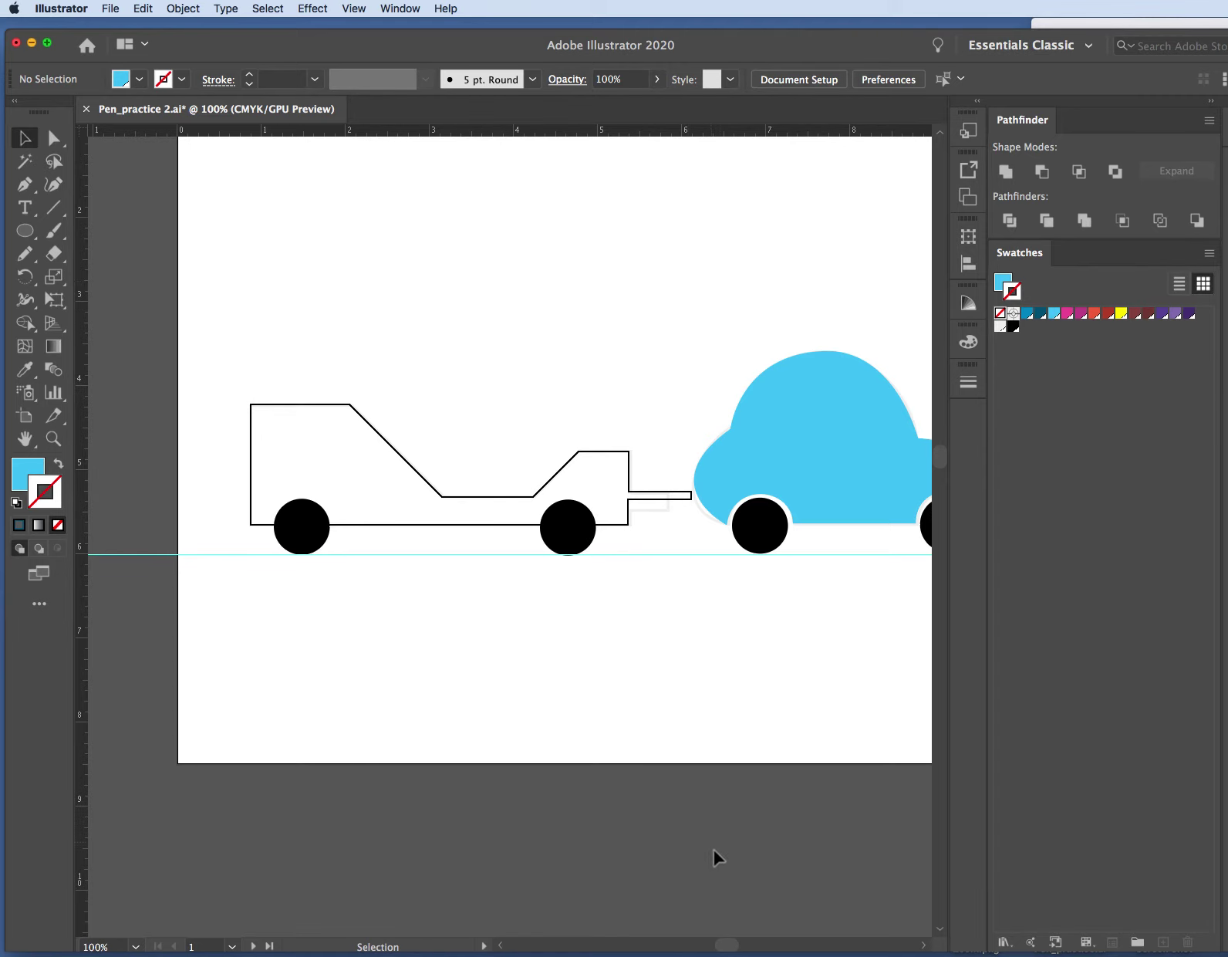
pyautogui.moveTo(725, 947); pyautogui.dragTo(741, 947)
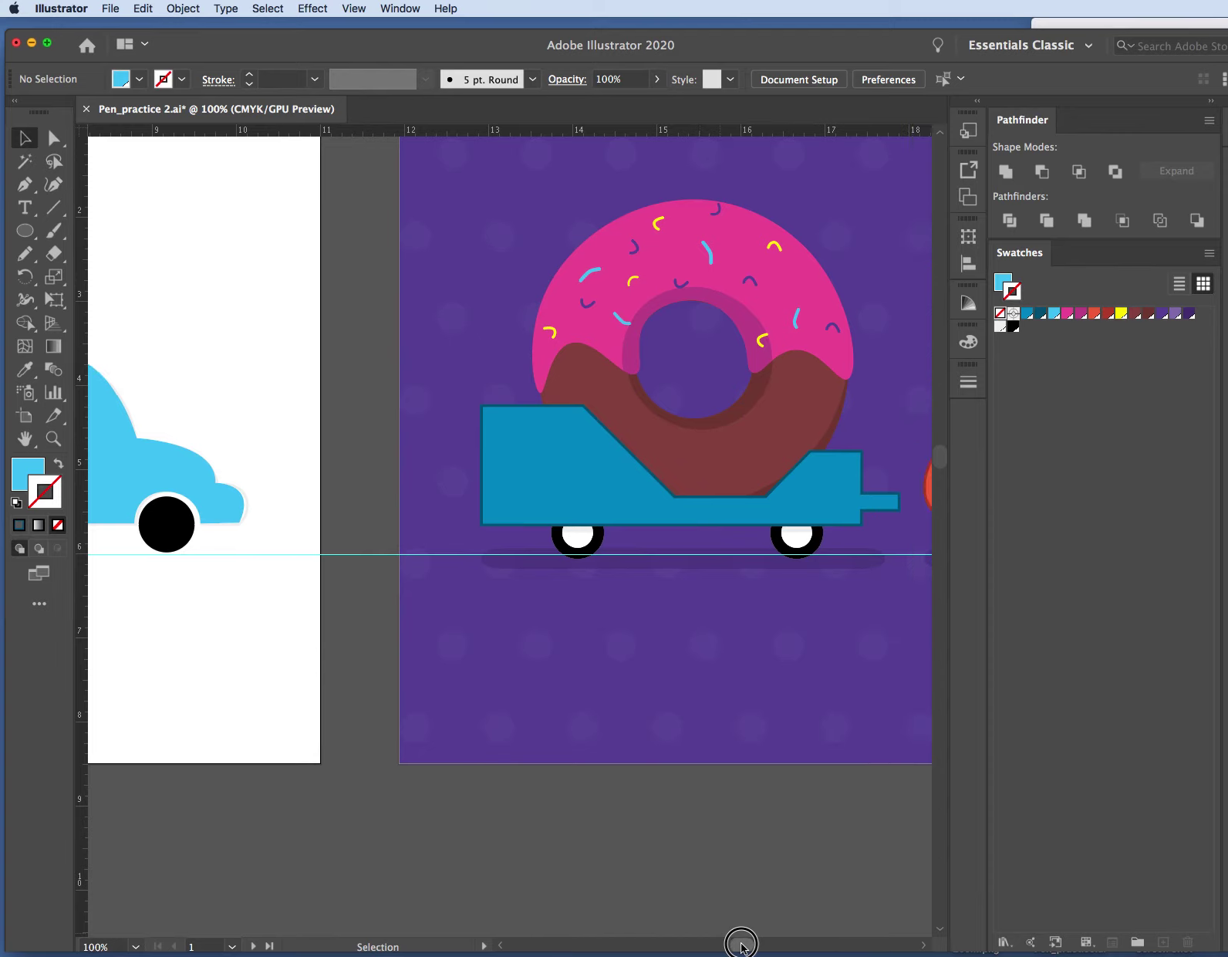
pyautogui.click(590, 249)
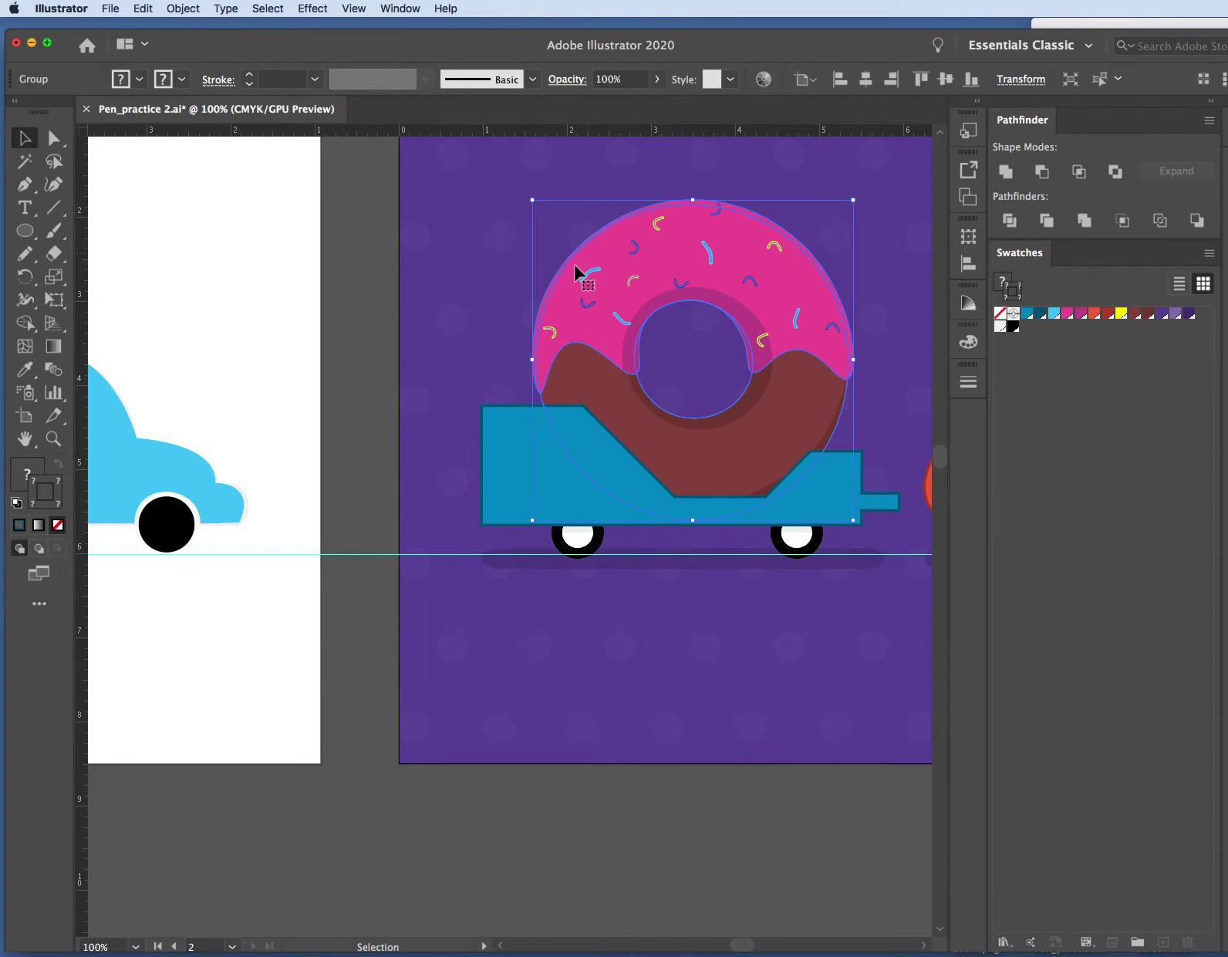
pyautogui.click(562, 592)
pyautogui.click(573, 409)
pyautogui.click(809, 592)
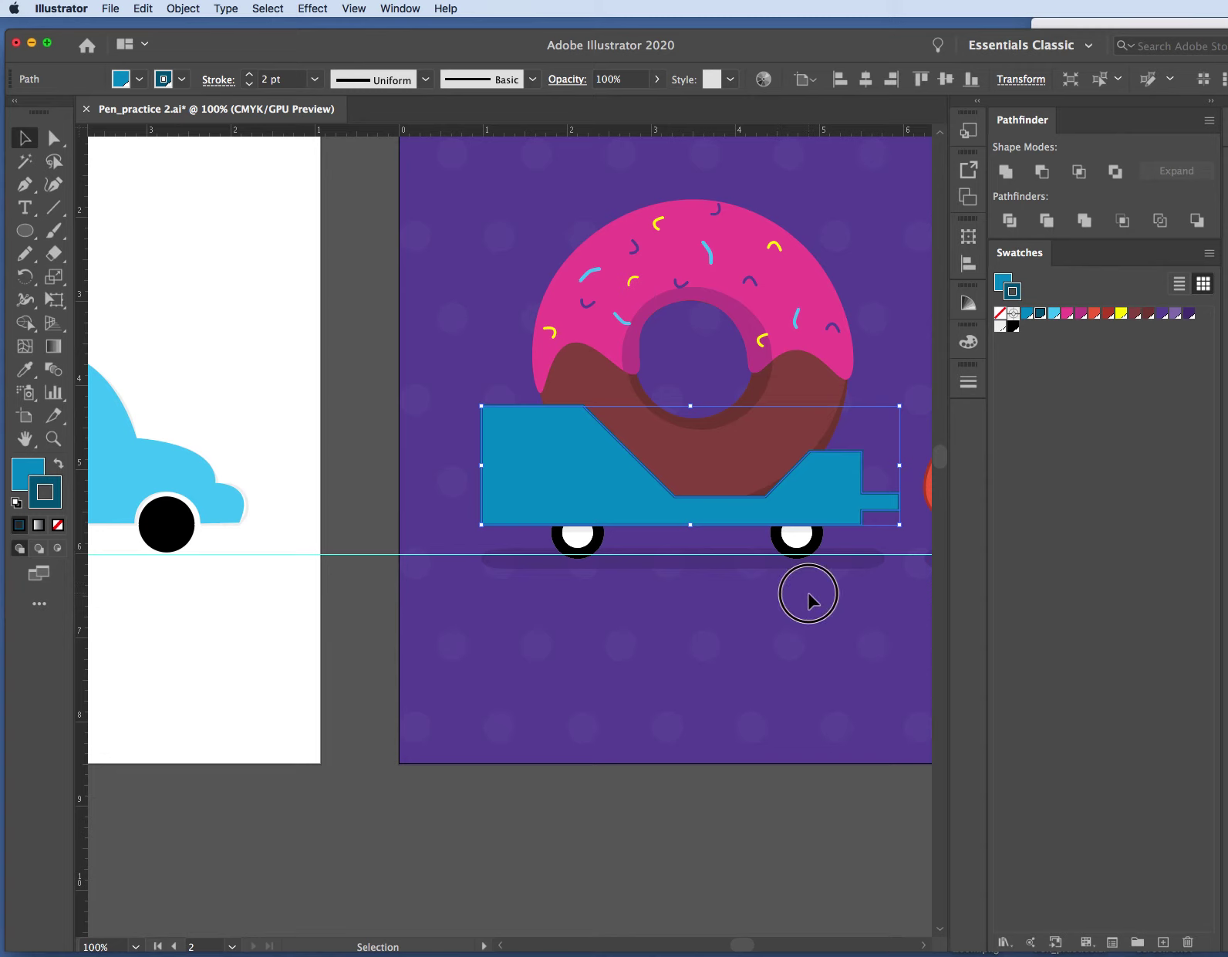
pyautogui.click(714, 500)
pyautogui.click(811, 360)
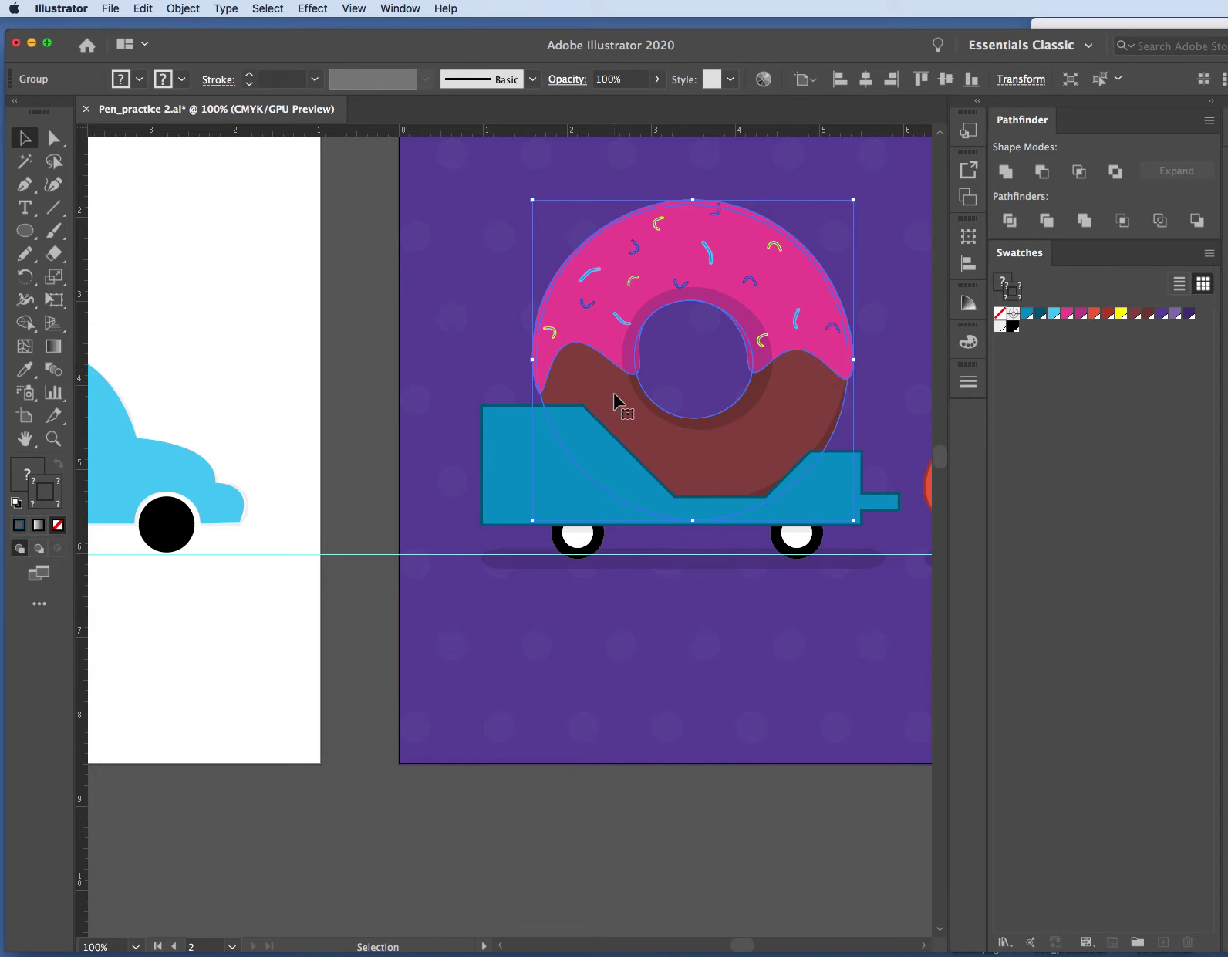
pyautogui.click(616, 438)
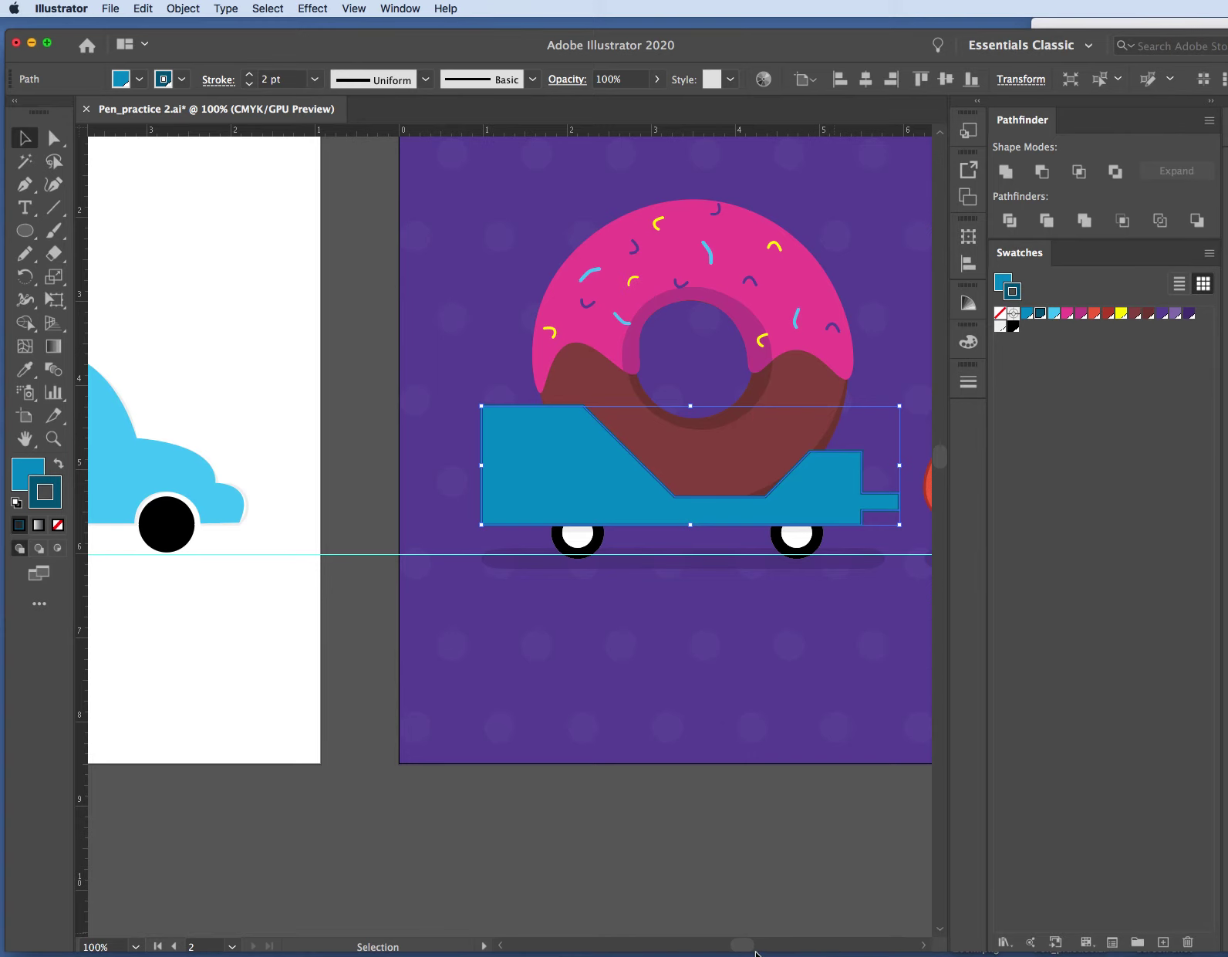
# Examine the fill and stroke of the reference car's body and windows.
pyautogui.moveTo(746, 944)
pyautogui.mouseDown()
pyautogui.moveTo(762, 944)
pyautogui.moveTo(745, 942)
pyautogui.mouseUp()
pyautogui.click(683, 444)
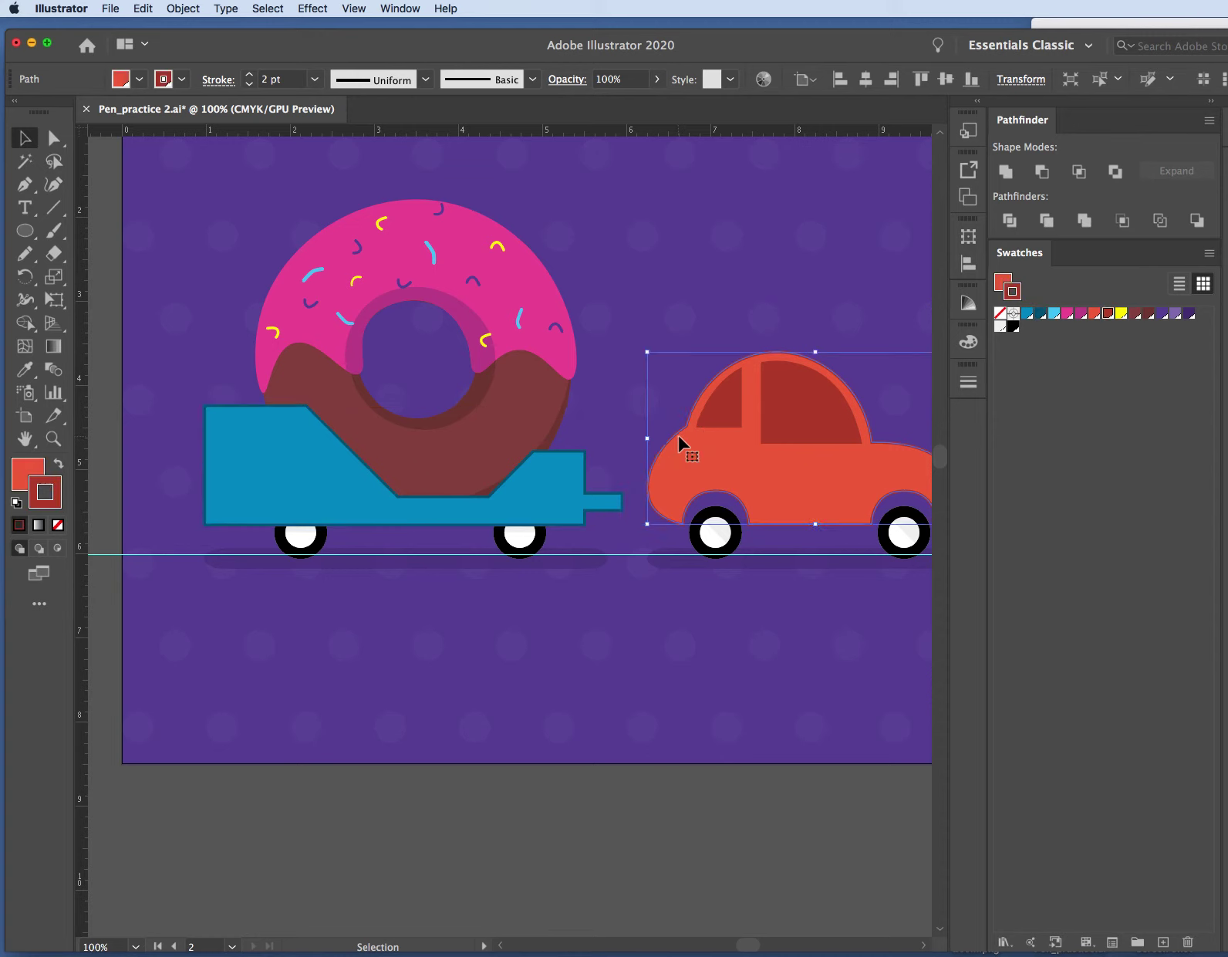
pyautogui.click(765, 408)
pyautogui.click(739, 413)
pyautogui.click(815, 388)
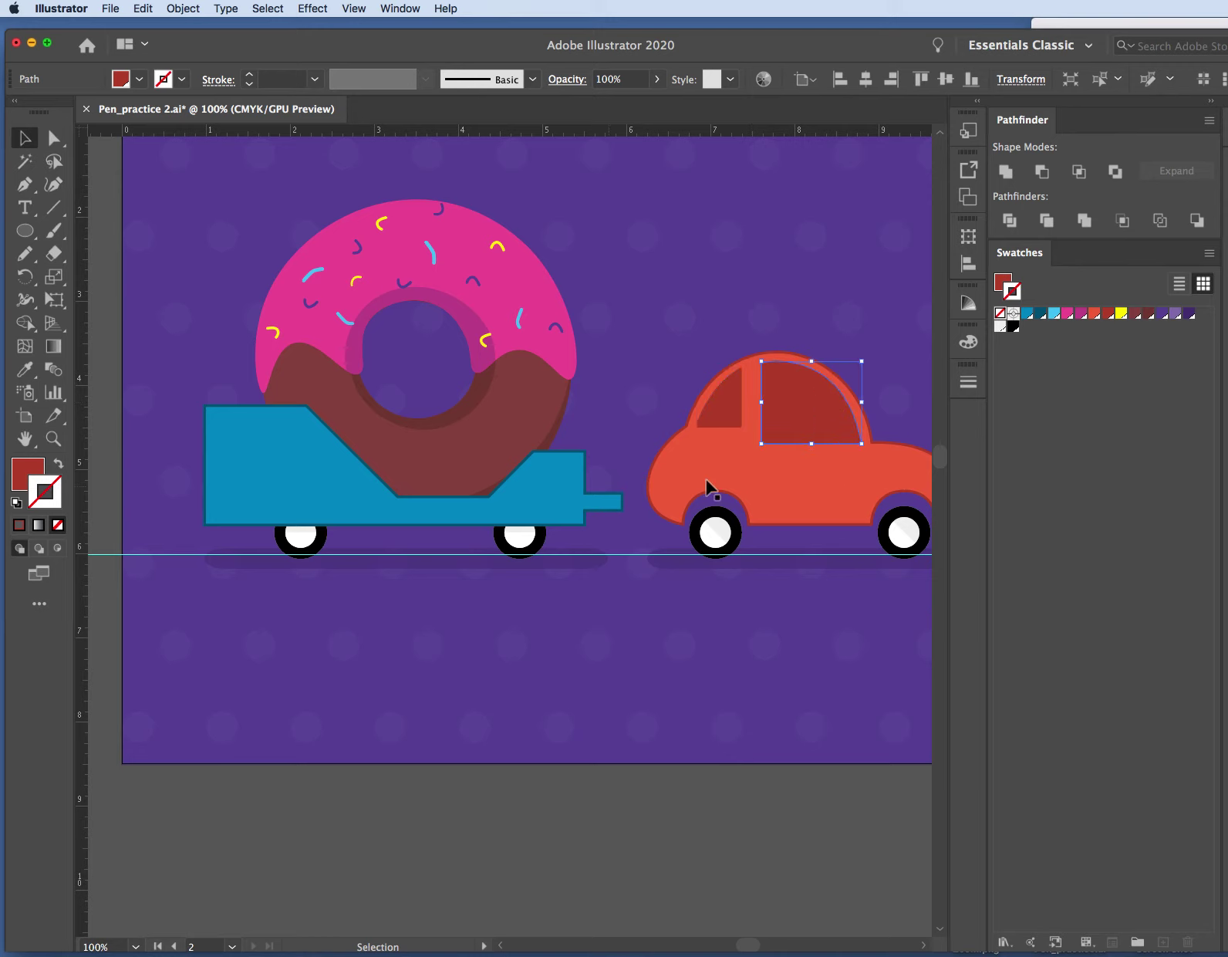
pyautogui.click(486, 341)
pyautogui.click(722, 661)
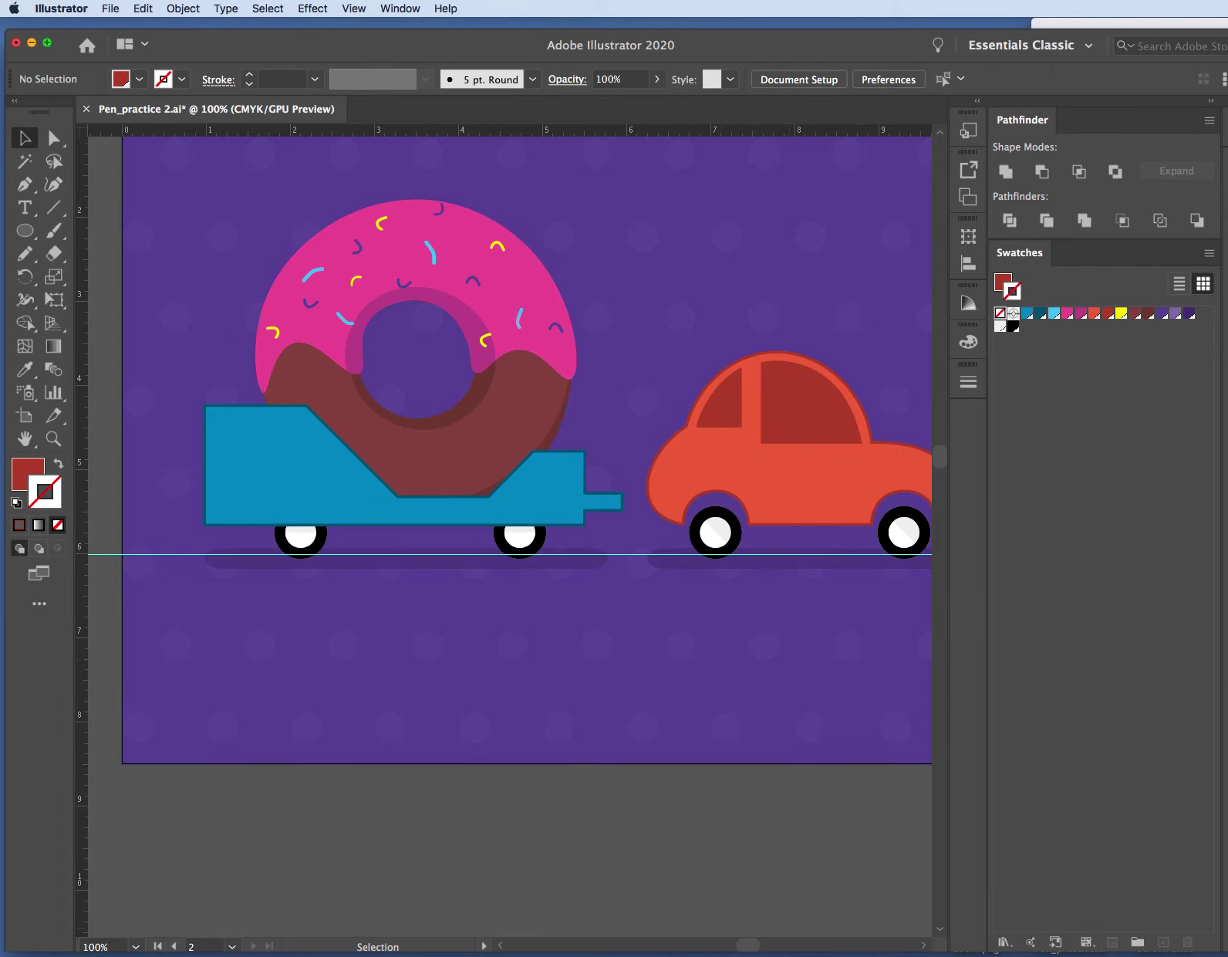
# Move the blue car body together with its two wheels off the template to the empty area above the trailer, and deselect them.
pyautogui.moveTo(744, 943); pyautogui.dragTo(737, 949)
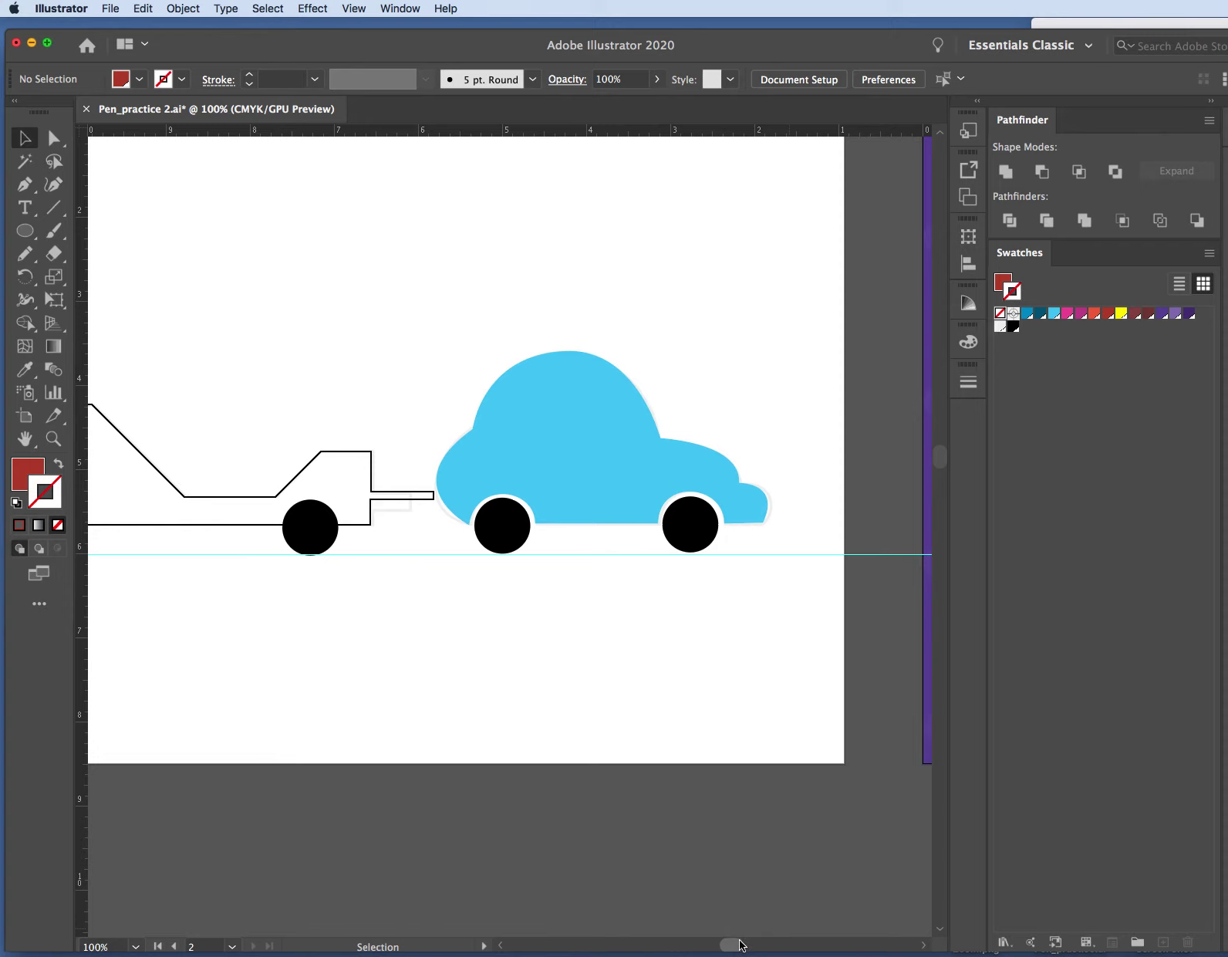
pyautogui.click(572, 433)
pyautogui.click(453, 302)
pyautogui.moveTo(606, 467); pyautogui.dragTo(775, 586)
pyautogui.moveTo(679, 509); pyautogui.dragTo(364, 332)
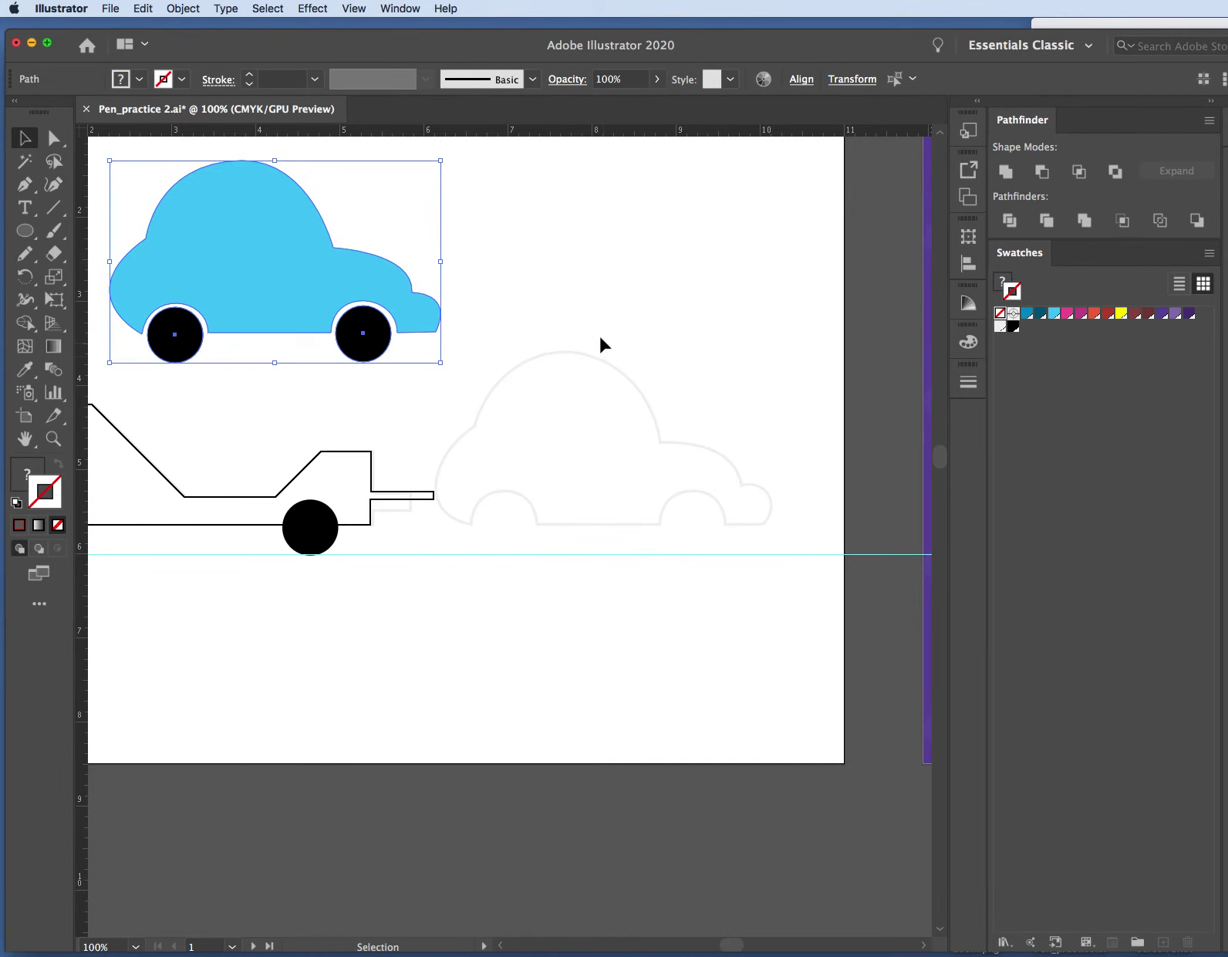
pyautogui.click(379, 622)
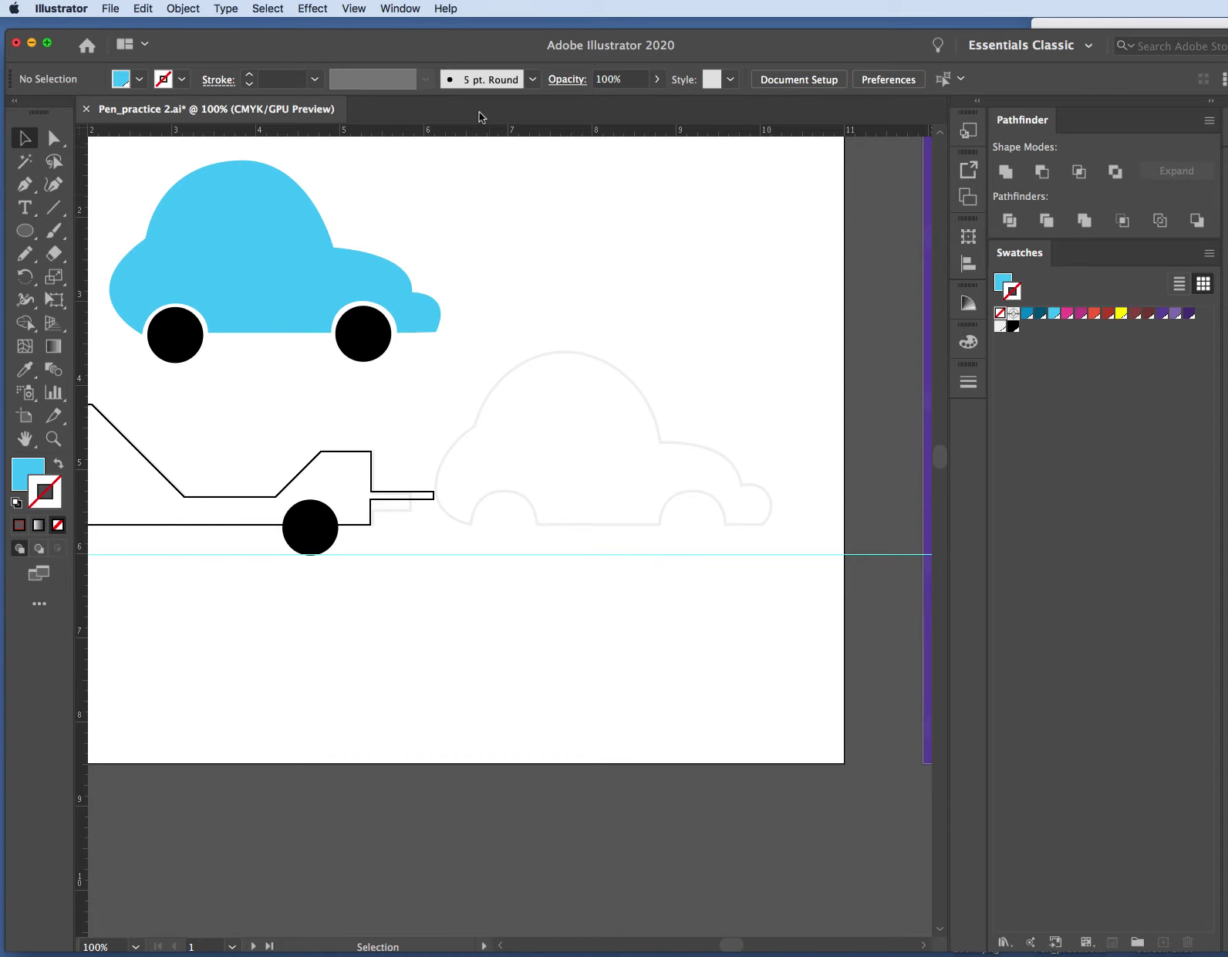
# Set up the Pen tool with no fill and a black stroke.
pyautogui.click(24, 184)
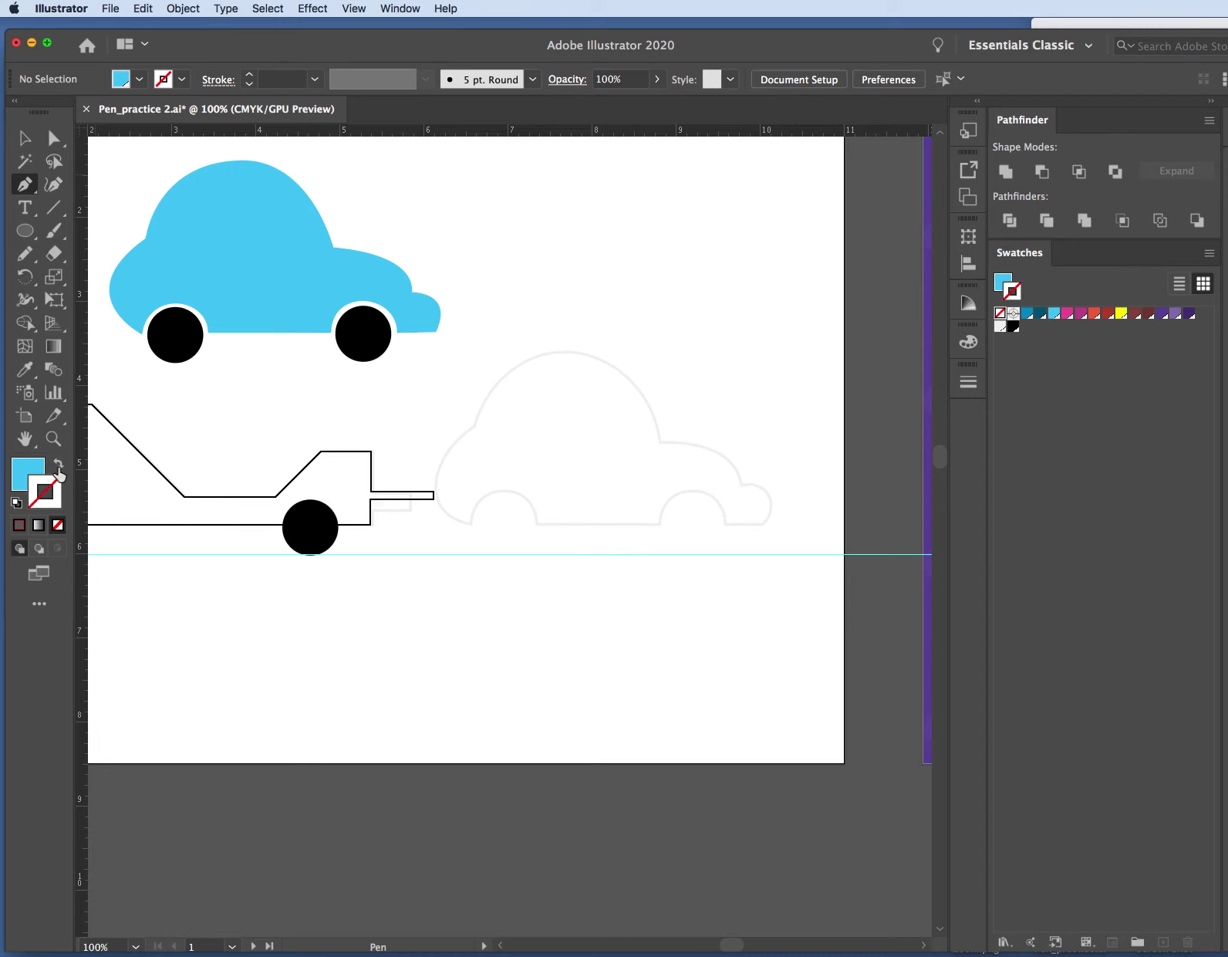
pyautogui.click(1013, 326)
pyautogui.click(1006, 285)
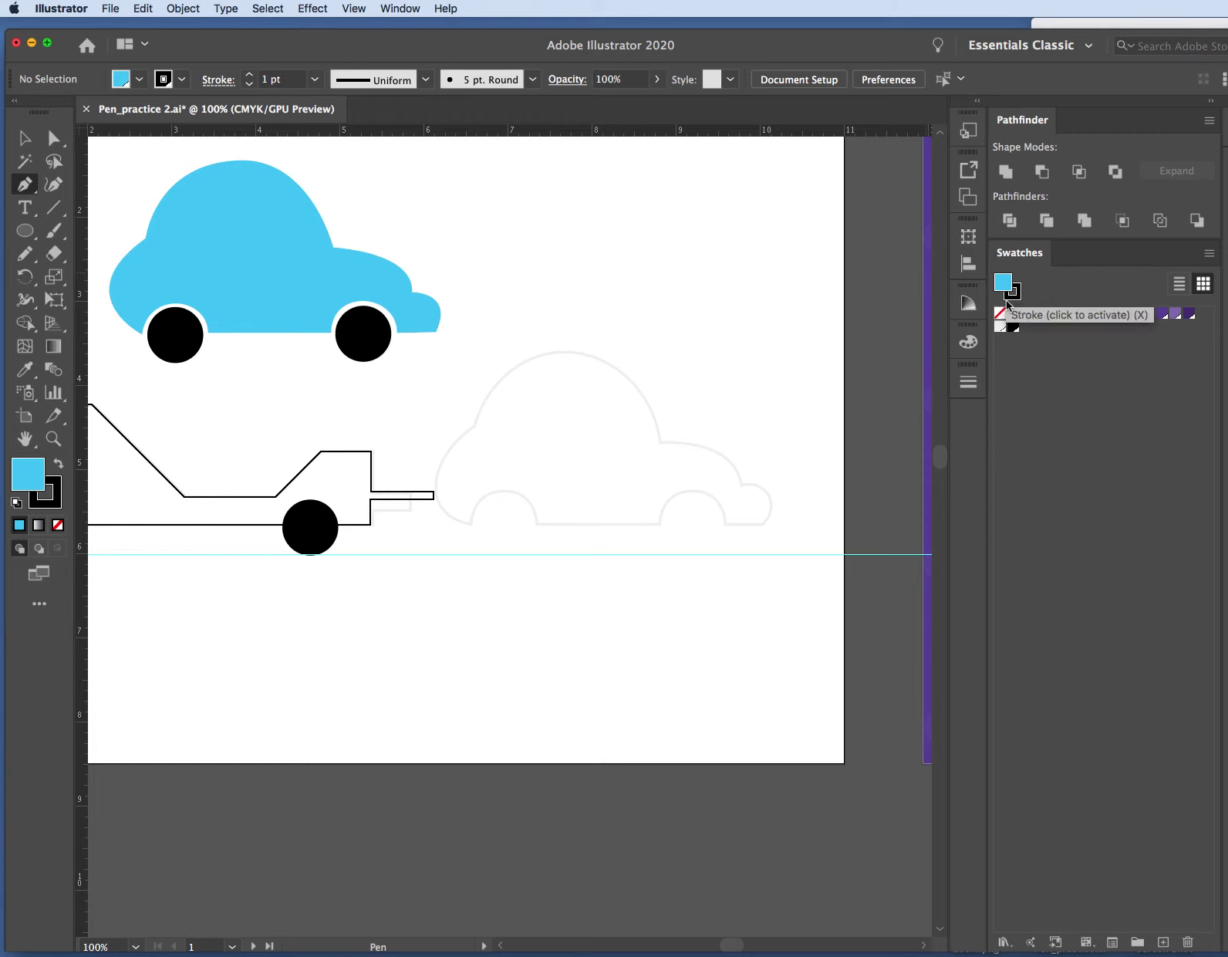
pyautogui.click(1000, 312)
pyautogui.click(1015, 298)
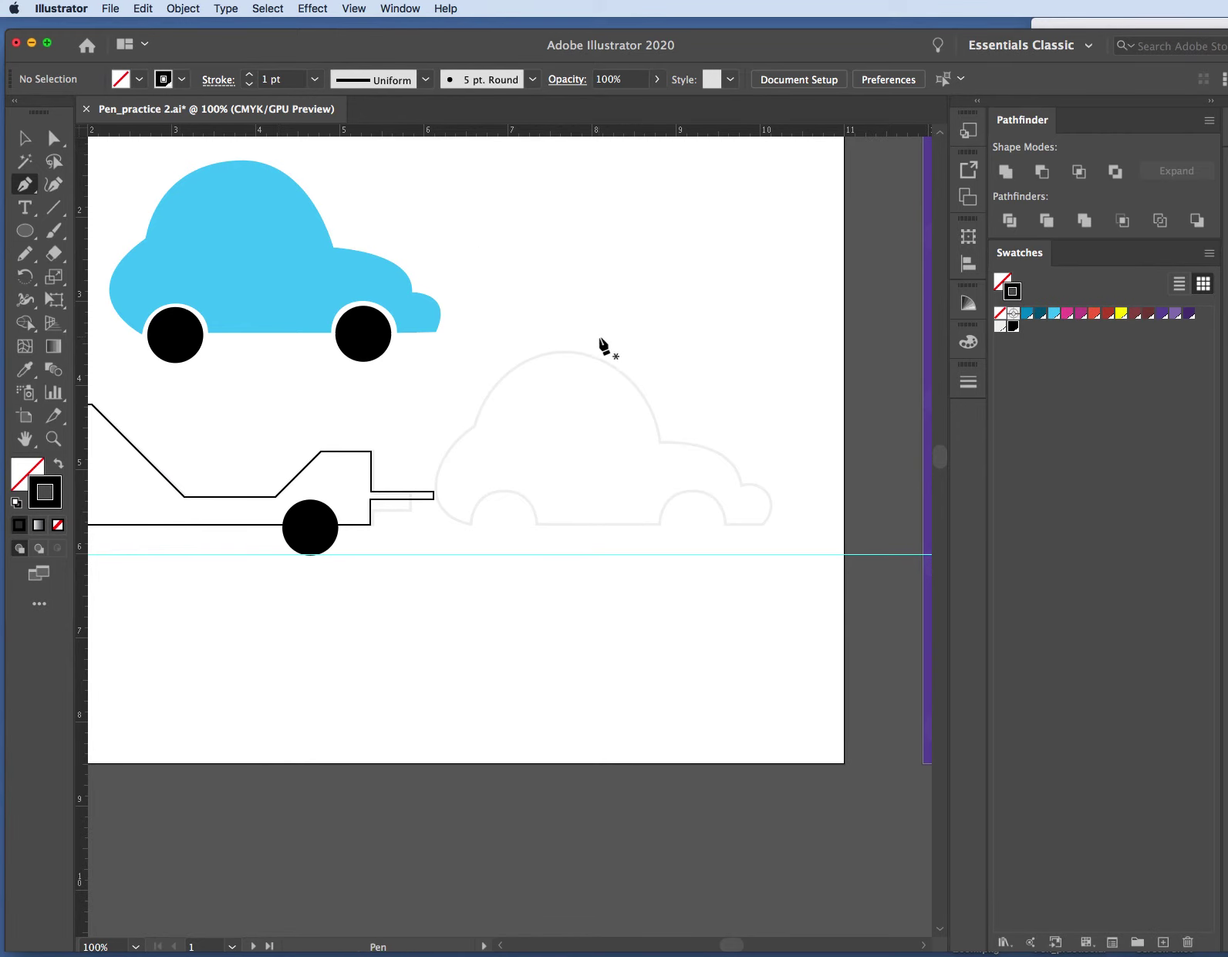
# Trace the car template's base as one straight line across both wheel arches, and curve the rear up to the roof with a corner handle.
pyautogui.click(759, 523)
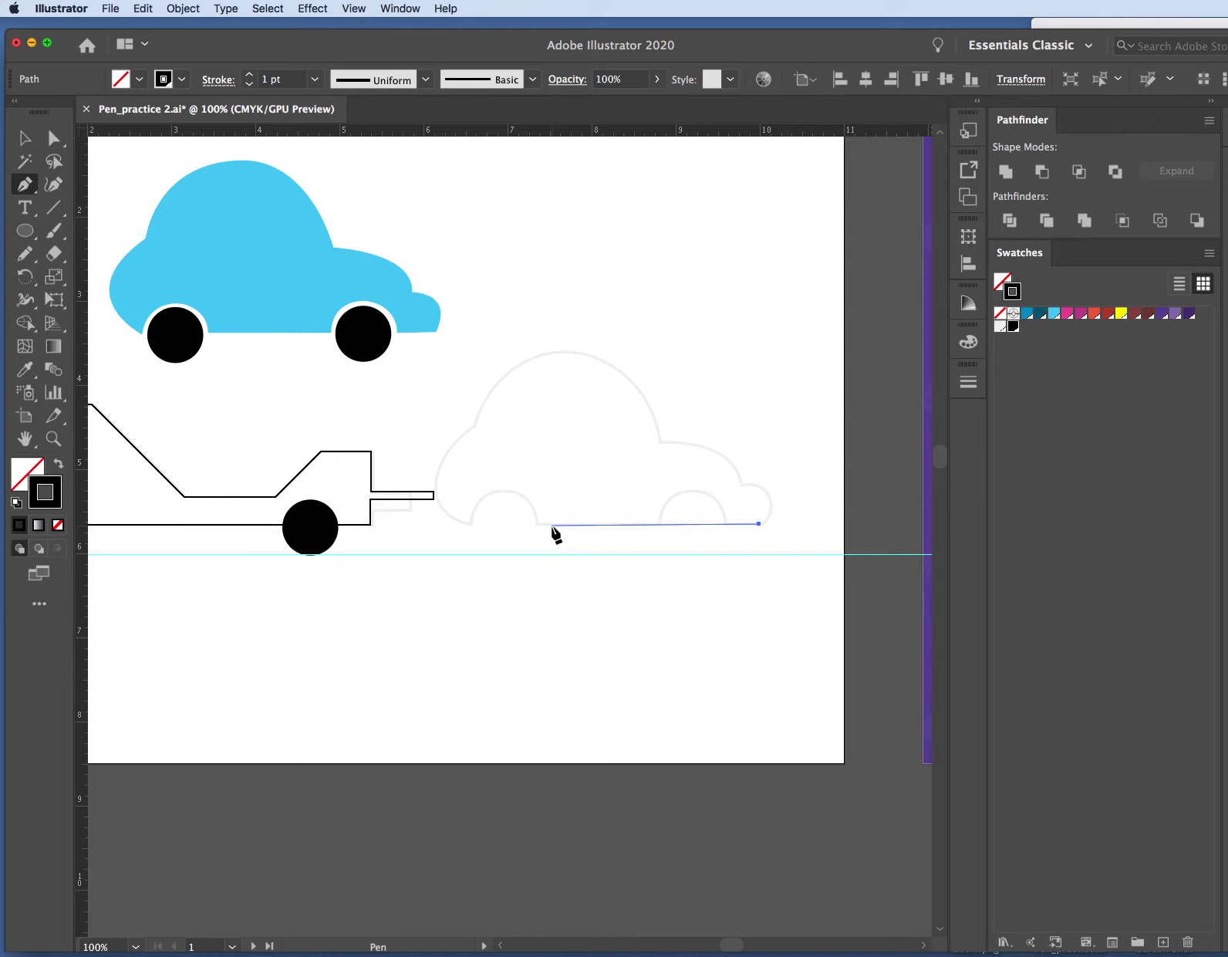
pyautogui.click(467, 523)
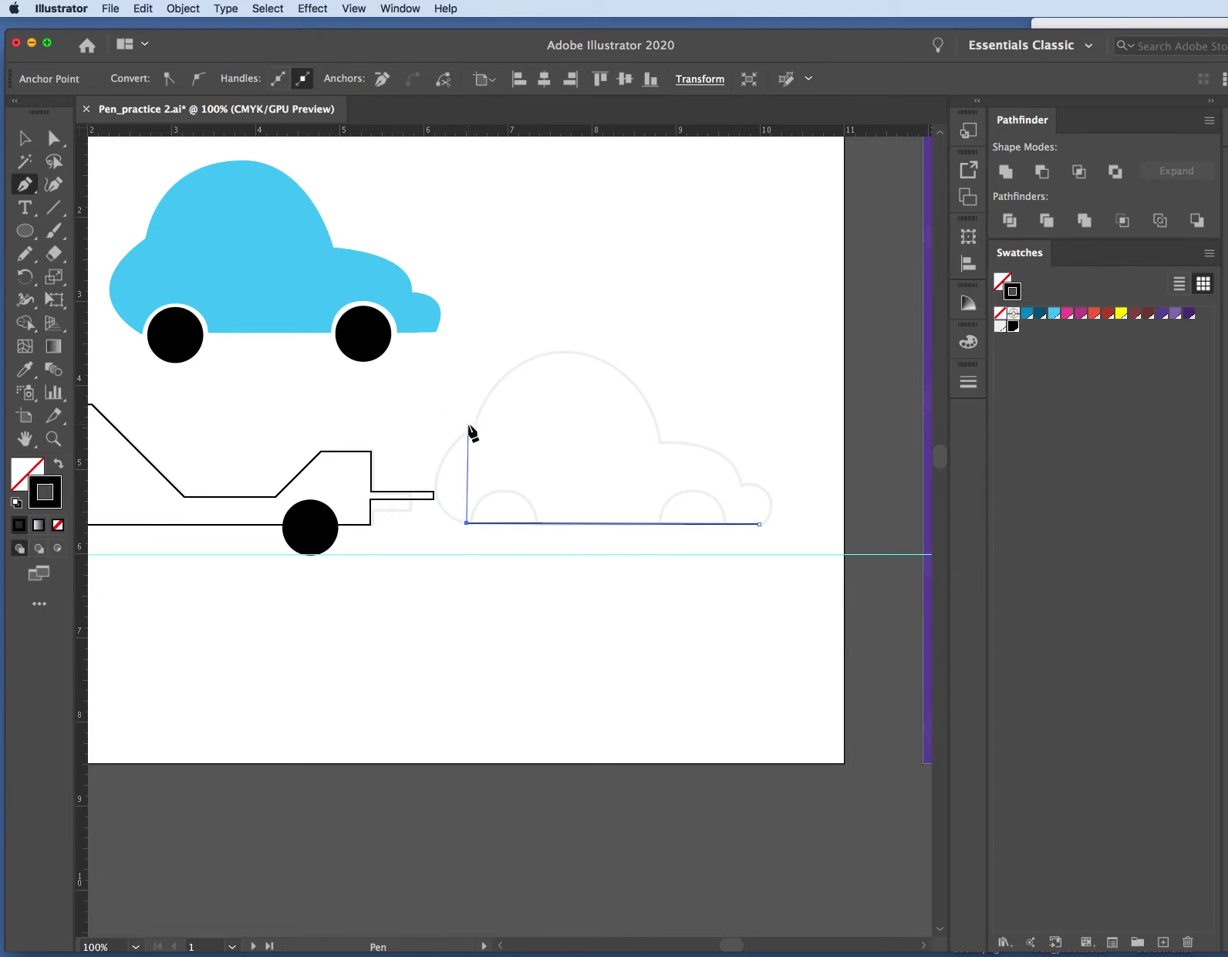
pyautogui.moveTo(471, 430); pyautogui.dragTo(547, 362)
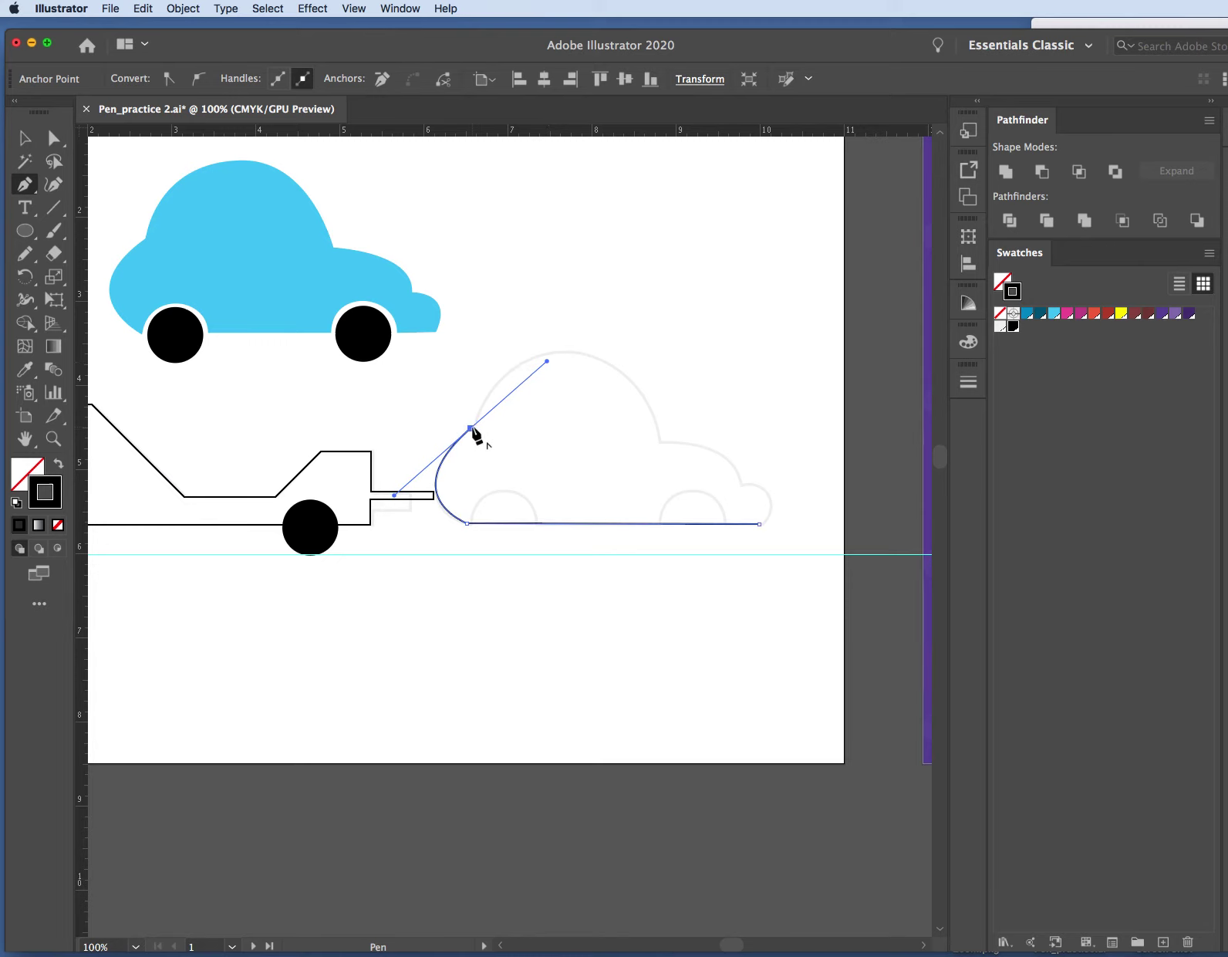
pyautogui.press('alt')
pyautogui.moveTo(547, 361); pyautogui.dragTo(525, 374)
pyautogui.moveTo(473, 398); pyautogui.dragTo(473, 398)
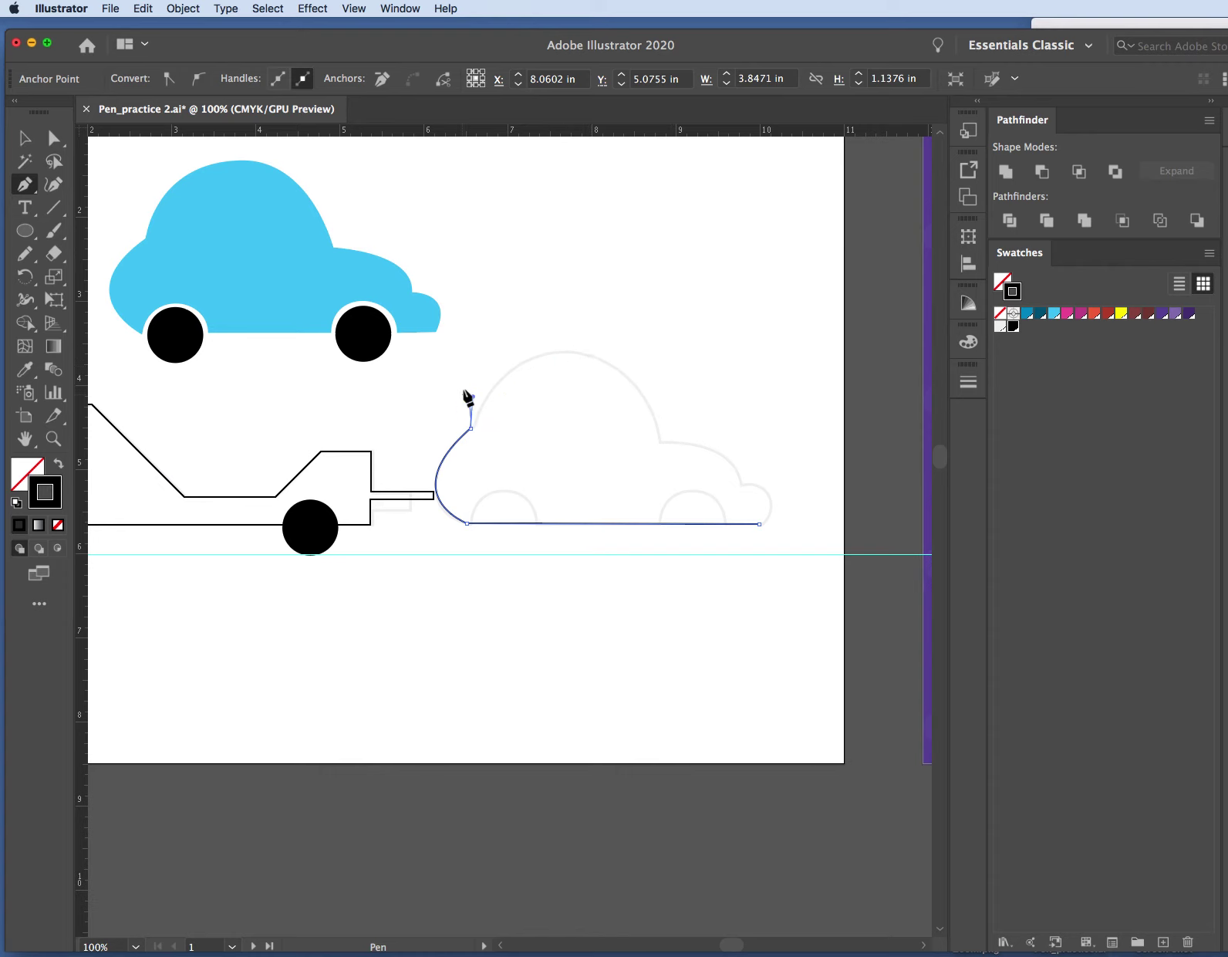
# Trace the roof with two curved segments through its highest point down to the hood, redirecting the last handle along the hood.
pyautogui.moveTo(567, 351); pyautogui.dragTo(623, 351)
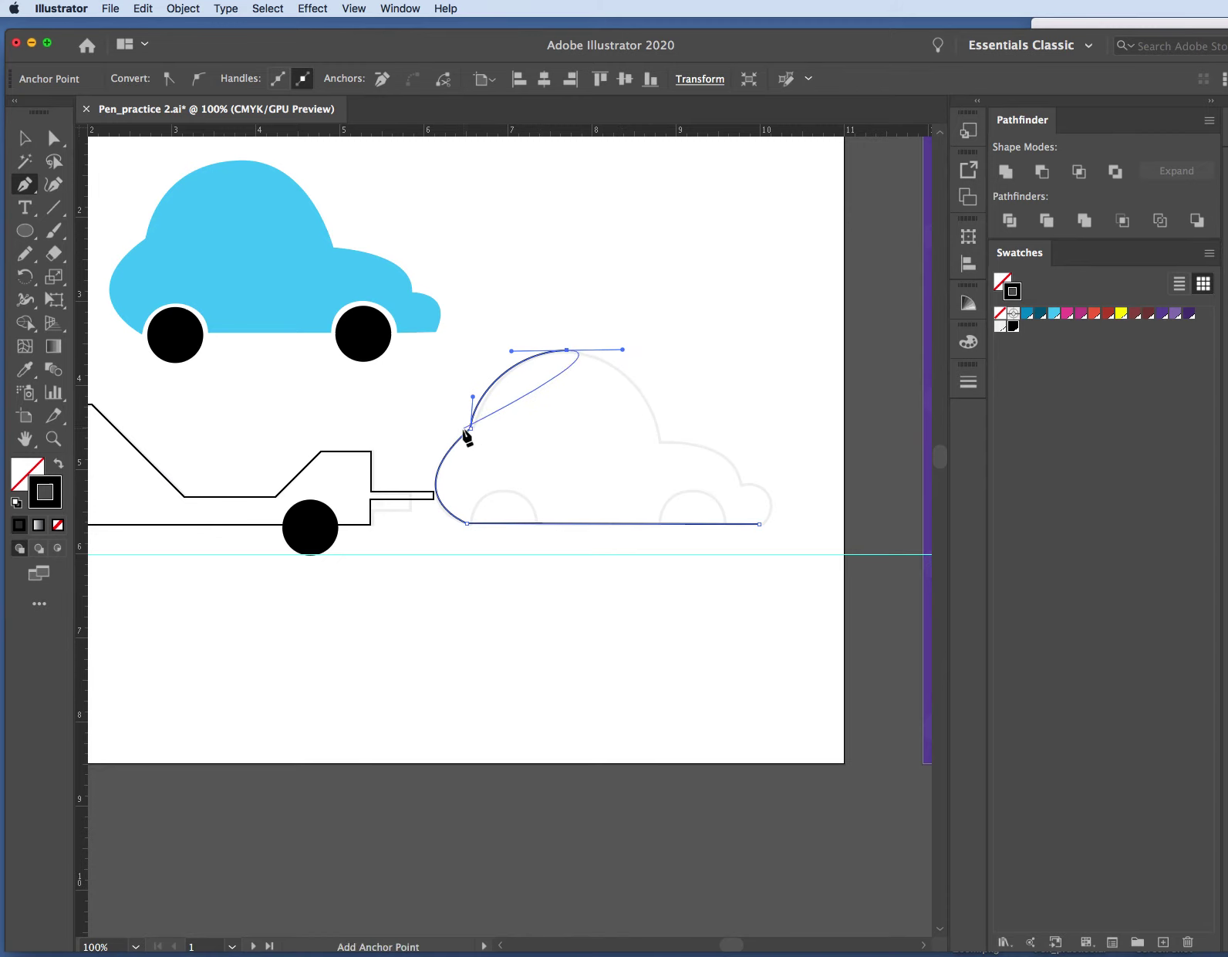
pyautogui.click(660, 442)
pyautogui.moveTo(660, 442); pyautogui.dragTo(661, 466)
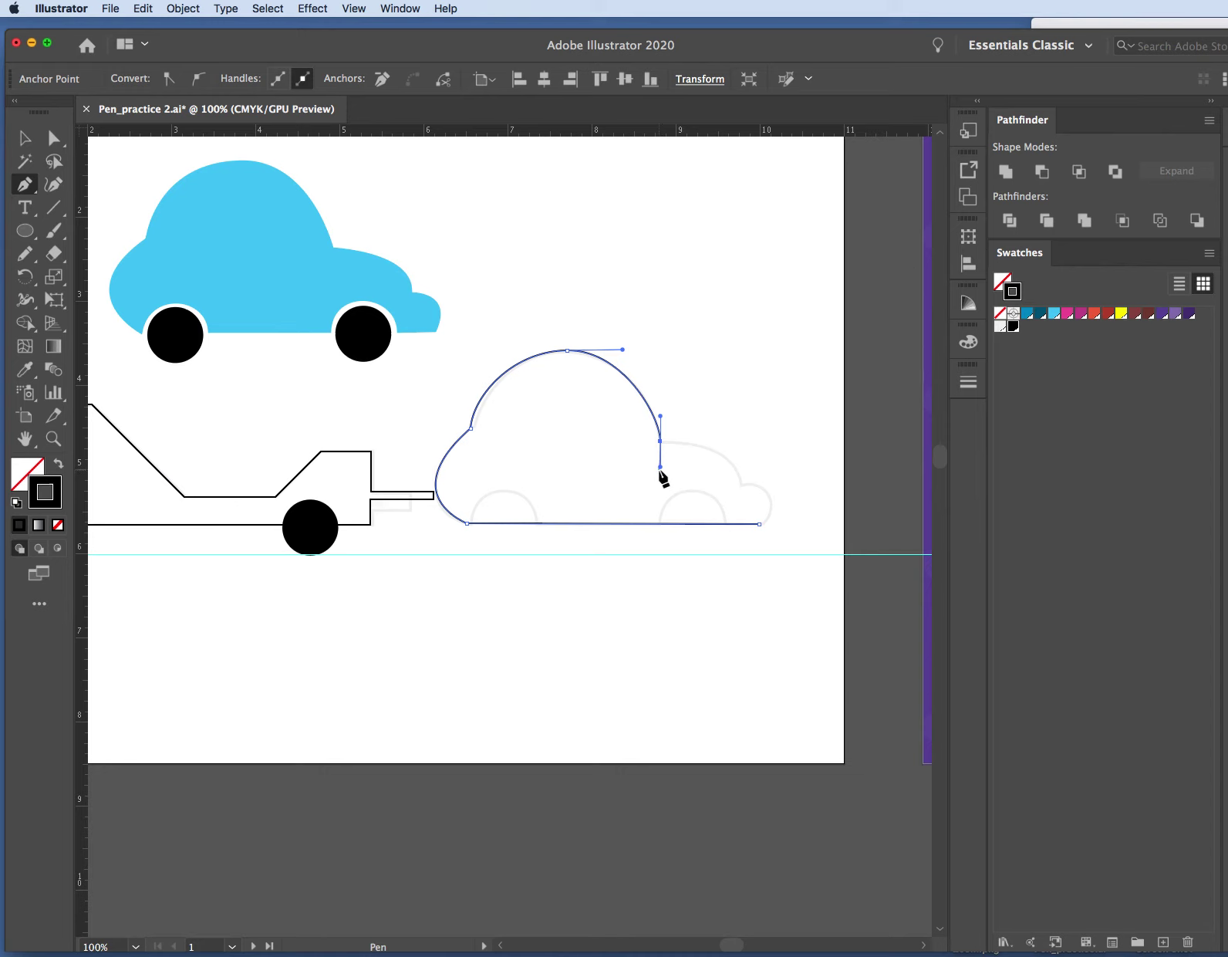
pyautogui.press('alt')
pyautogui.moveTo(660, 467); pyautogui.dragTo(661, 443)
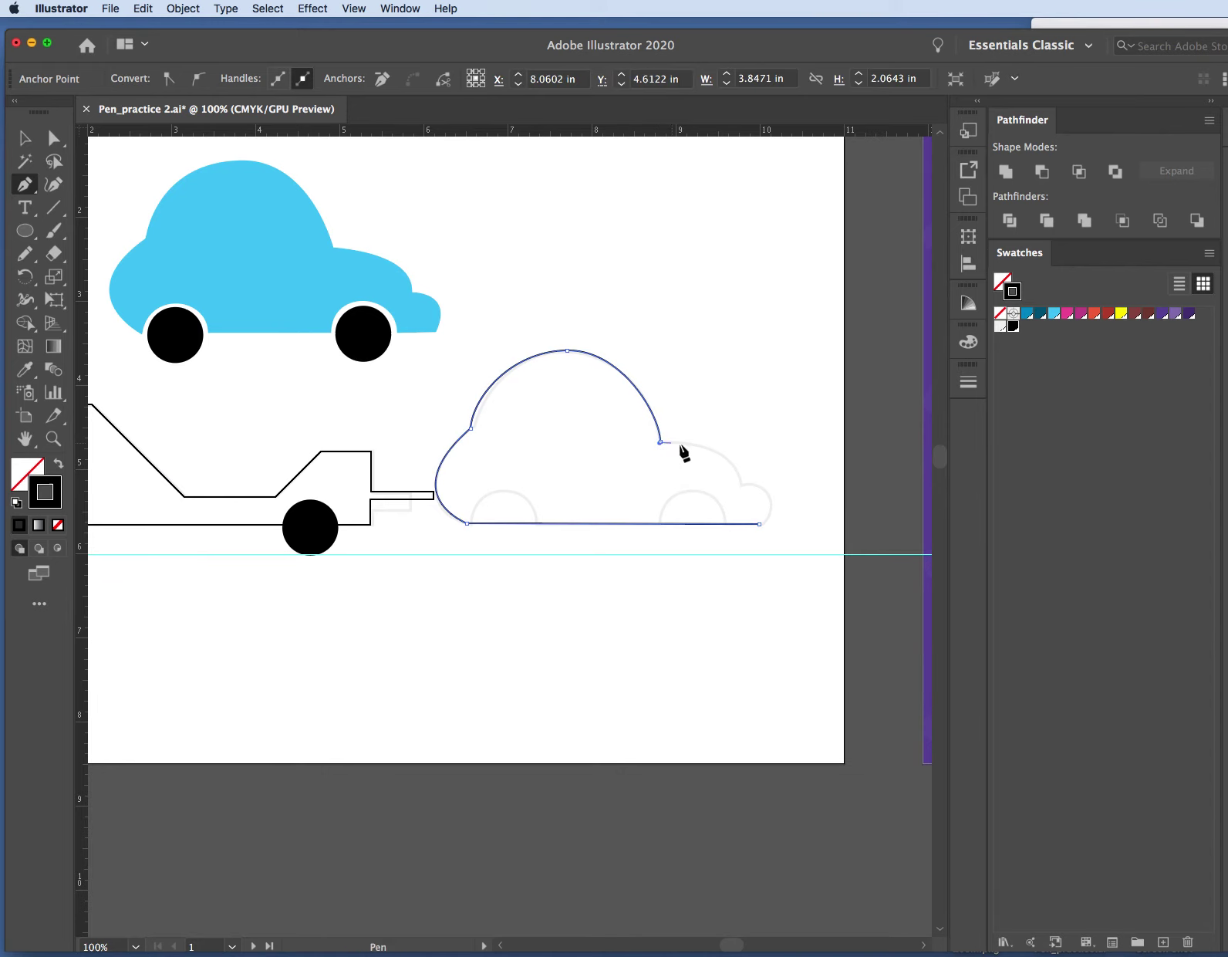
# Trace the hood curve down to the front bumper, and undo the attempt to close the bumper with a single curve.
pyautogui.click(740, 483)
pyautogui.moveTo(740, 484); pyautogui.dragTo(729, 568)
pyautogui.click(744, 520)
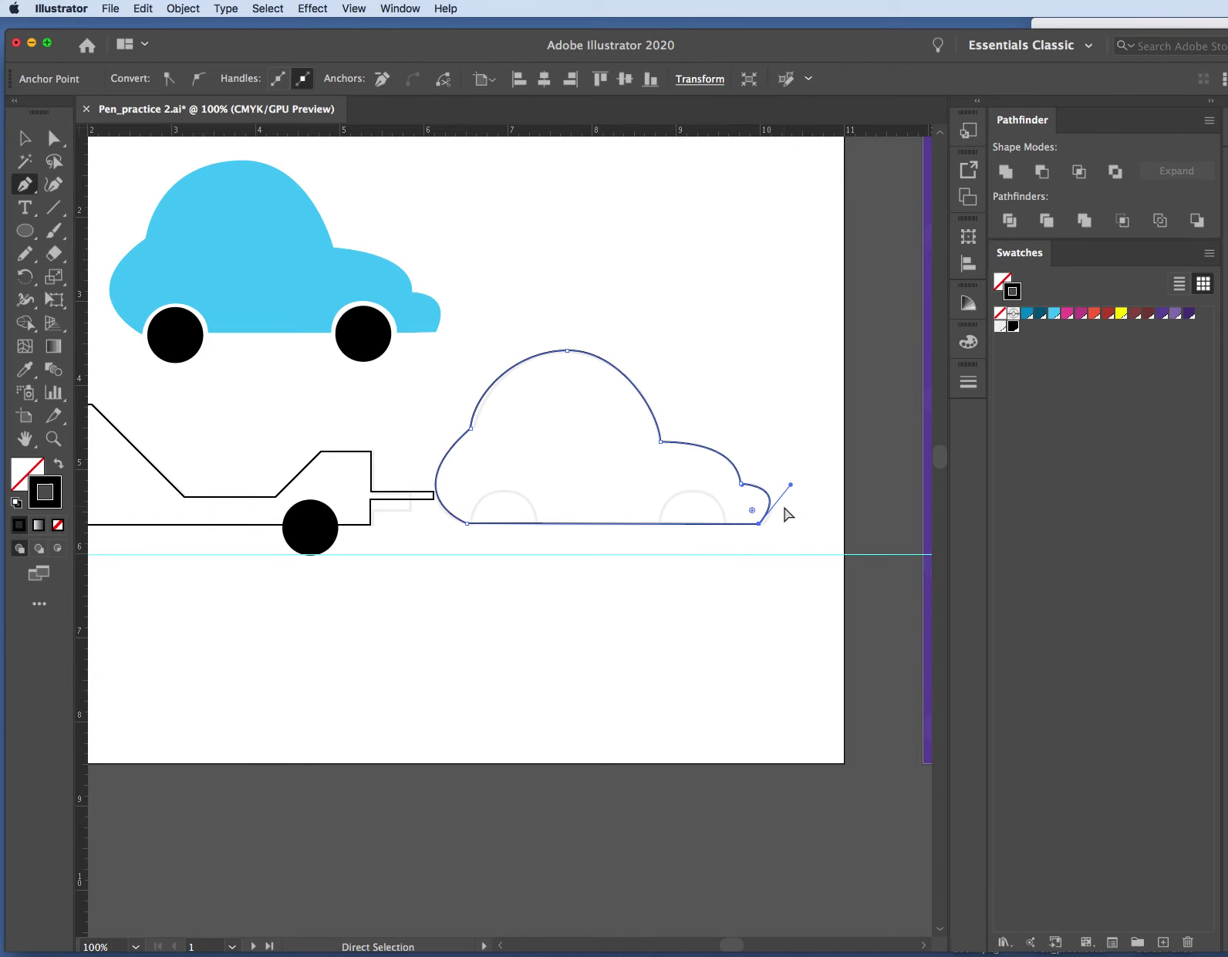
pyautogui.press('super+z')
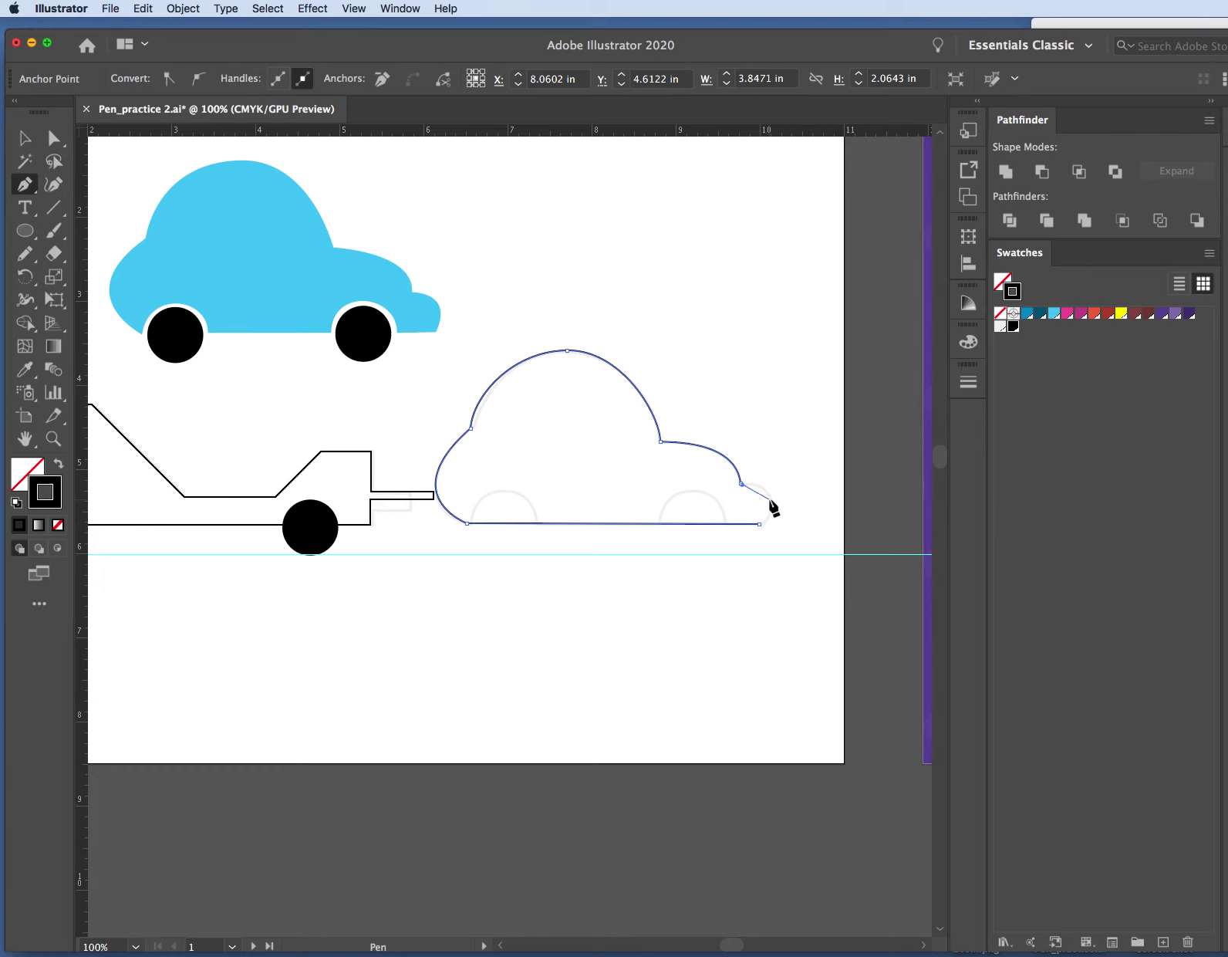
# Trace the front bumper through an anchor at its outermost point, close the path at its starting point, and deselect it.
pyautogui.moveTo(770, 499); pyautogui.dragTo(772, 515)
pyautogui.click(761, 523)
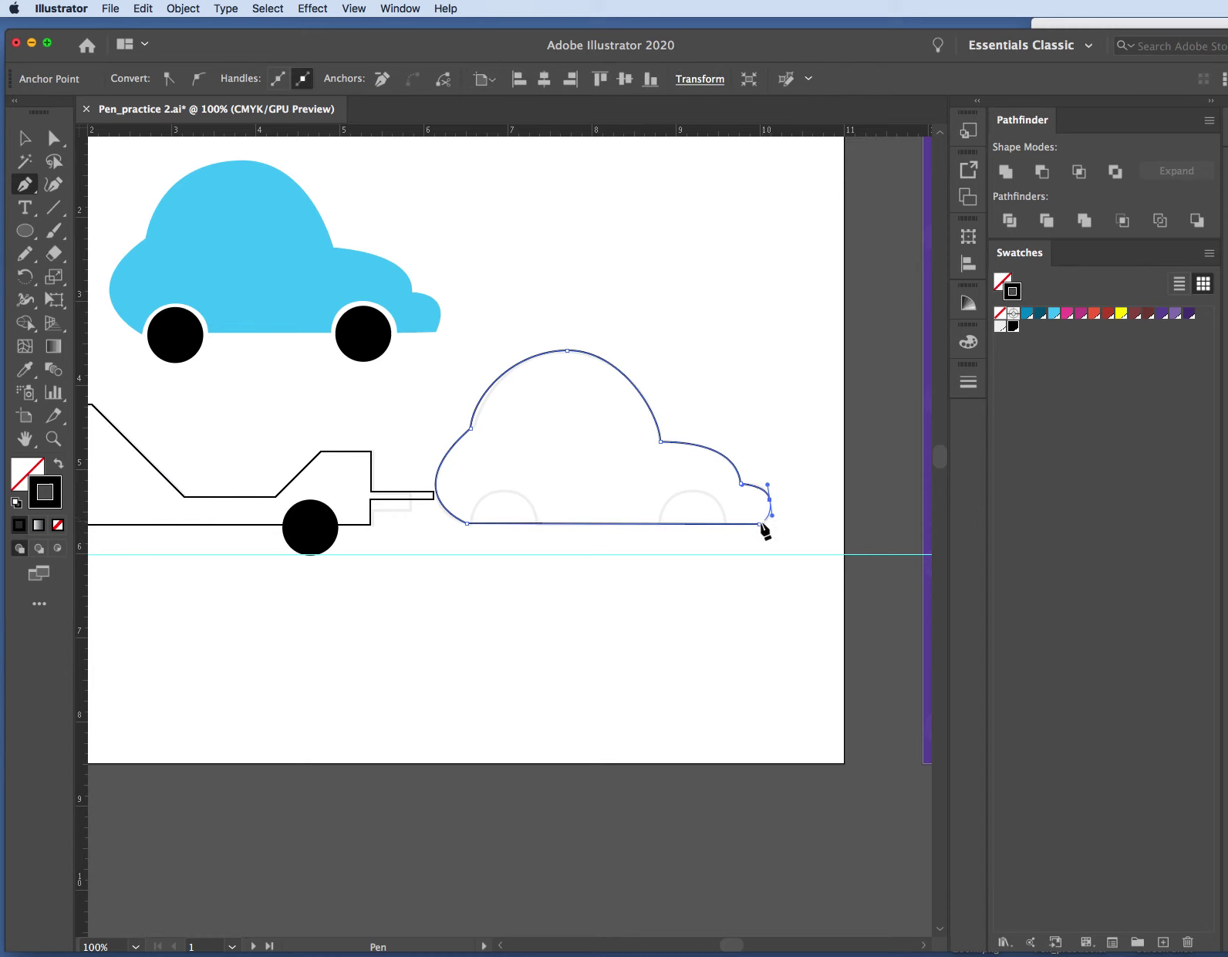
pyautogui.click(761, 524)
pyautogui.click(53, 137)
pyautogui.click(540, 268)
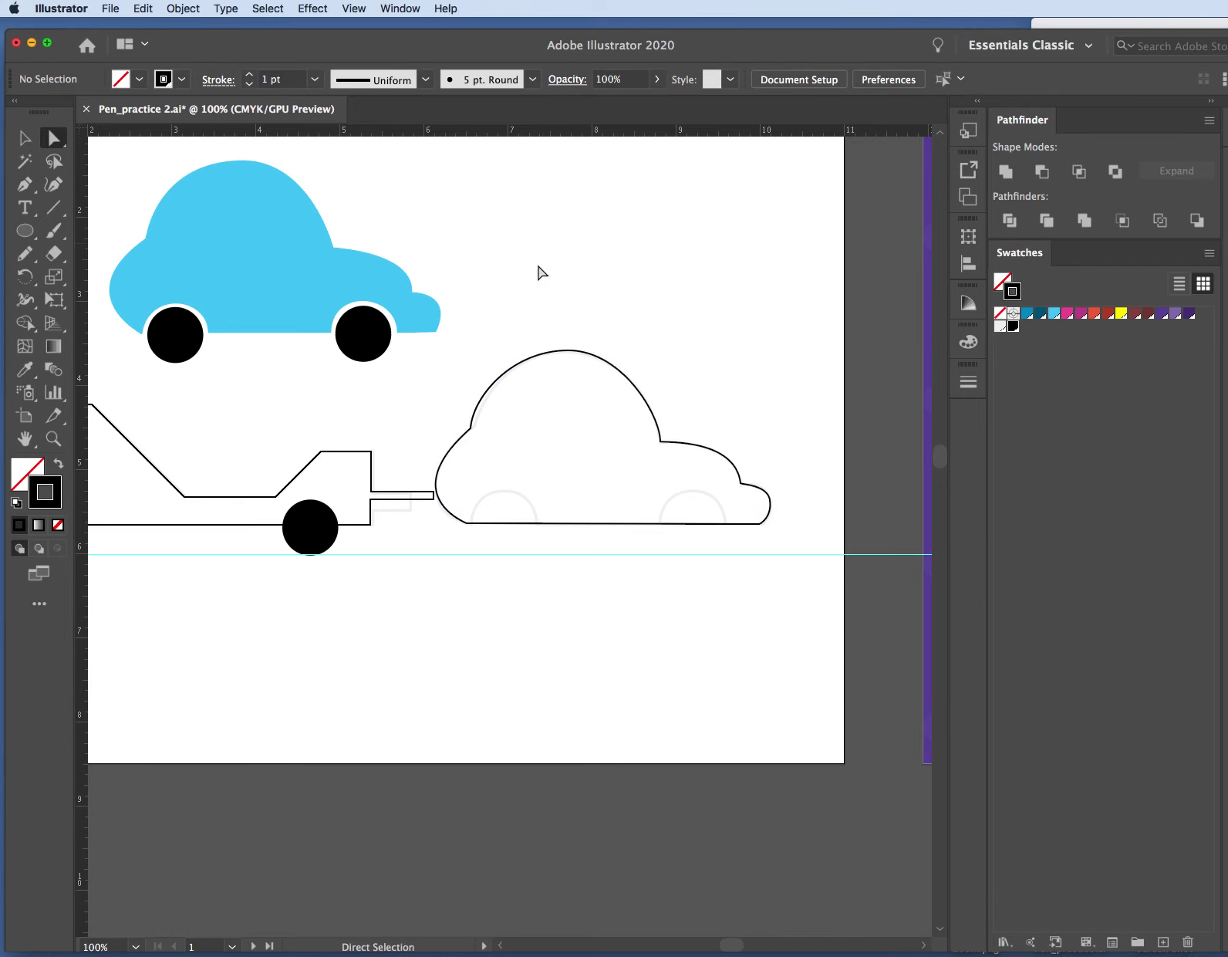
# Reshape the car outline where the rear meets the roof by shifting that corner anchor slightly inward and raising its rear handle, and deselect.
pyautogui.click(471, 428)
pyautogui.moveTo(472, 430); pyautogui.dragTo(475, 427)
pyautogui.click(400, 494)
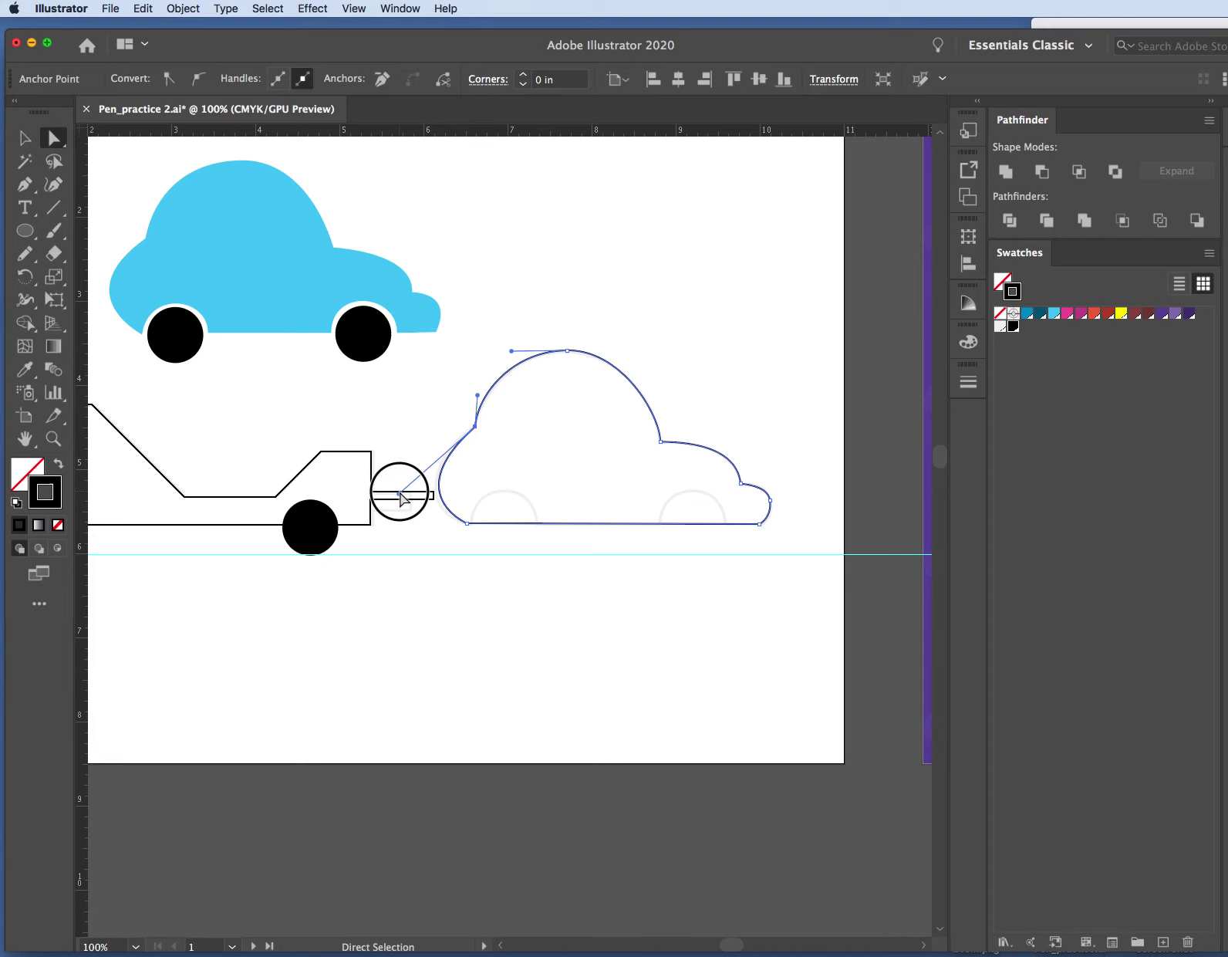
pyautogui.click(478, 433)
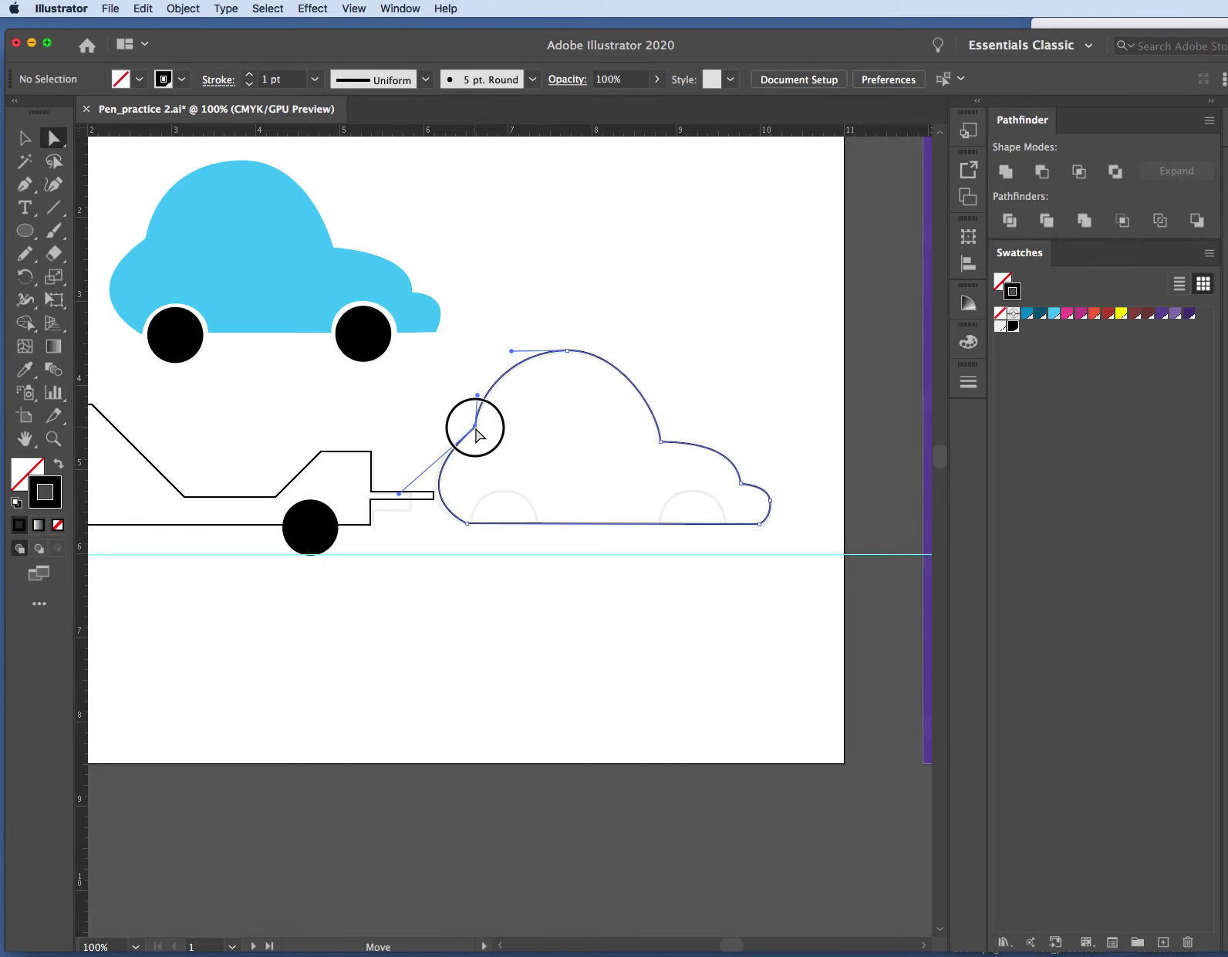
pyautogui.moveTo(400, 492); pyautogui.dragTo(401, 480)
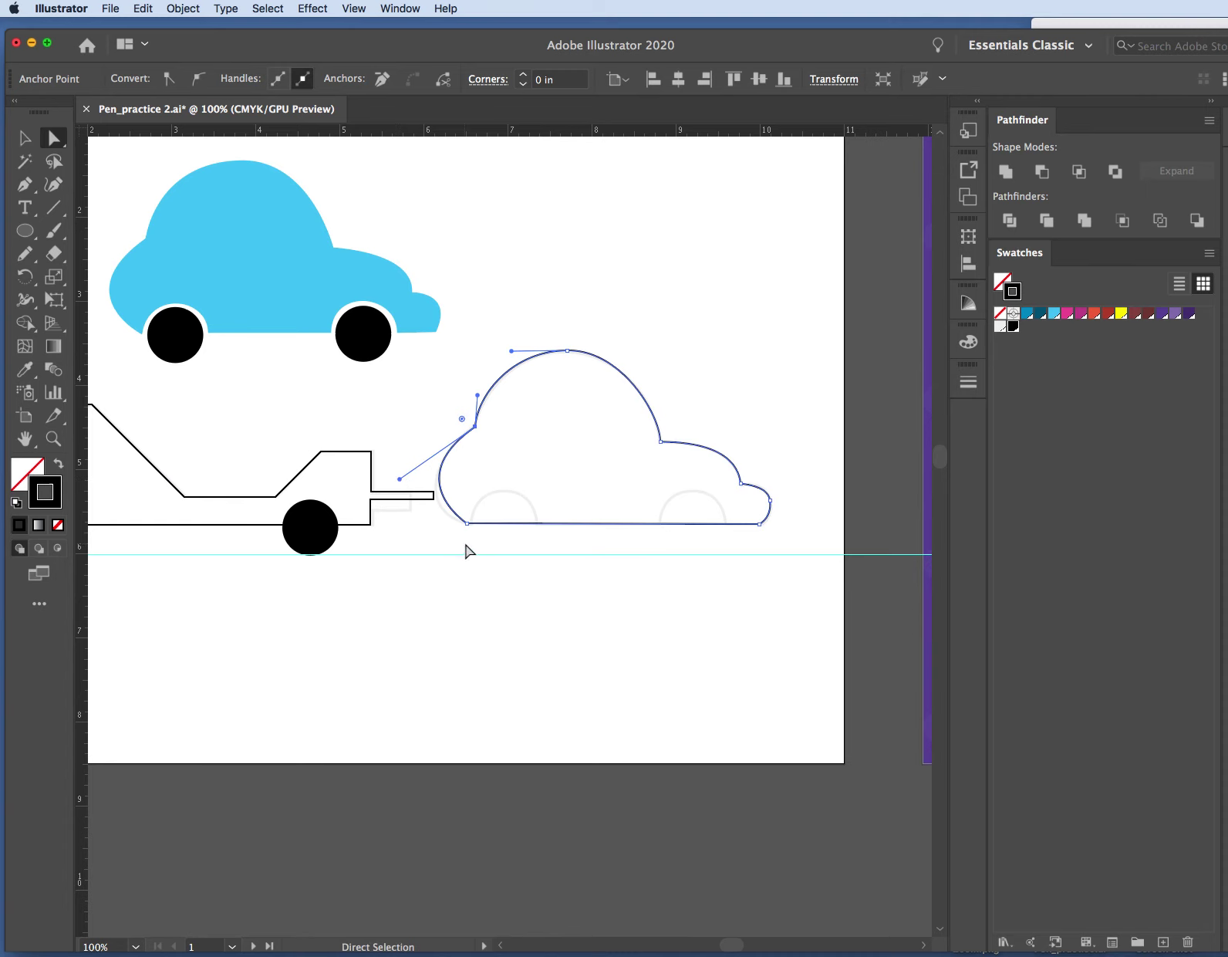
pyautogui.click(524, 540)
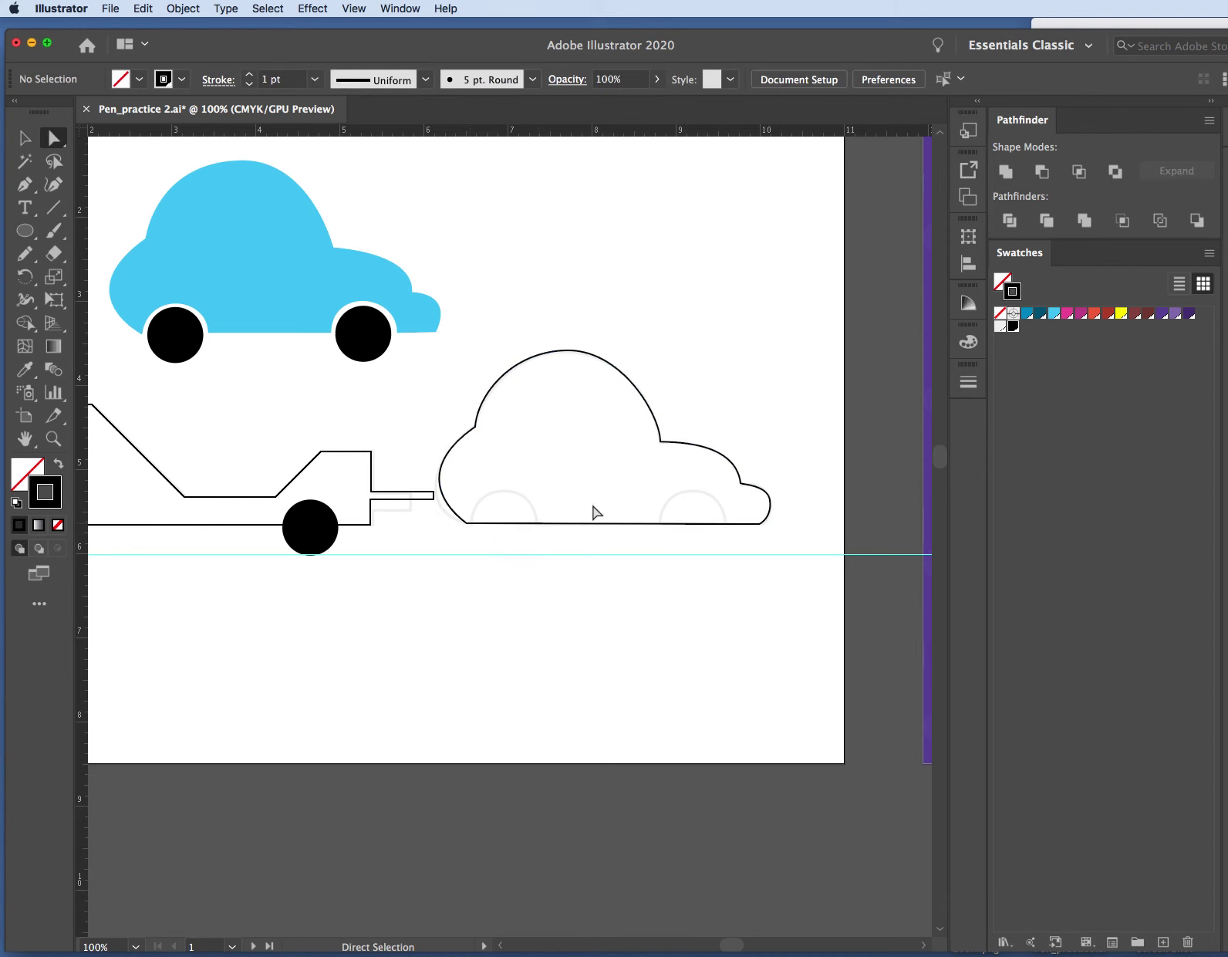
pyautogui.click(702, 393)
# Duplicate the trailer's black wheel onto the car's rear and front wheel arches.
pyautogui.click(324, 528)
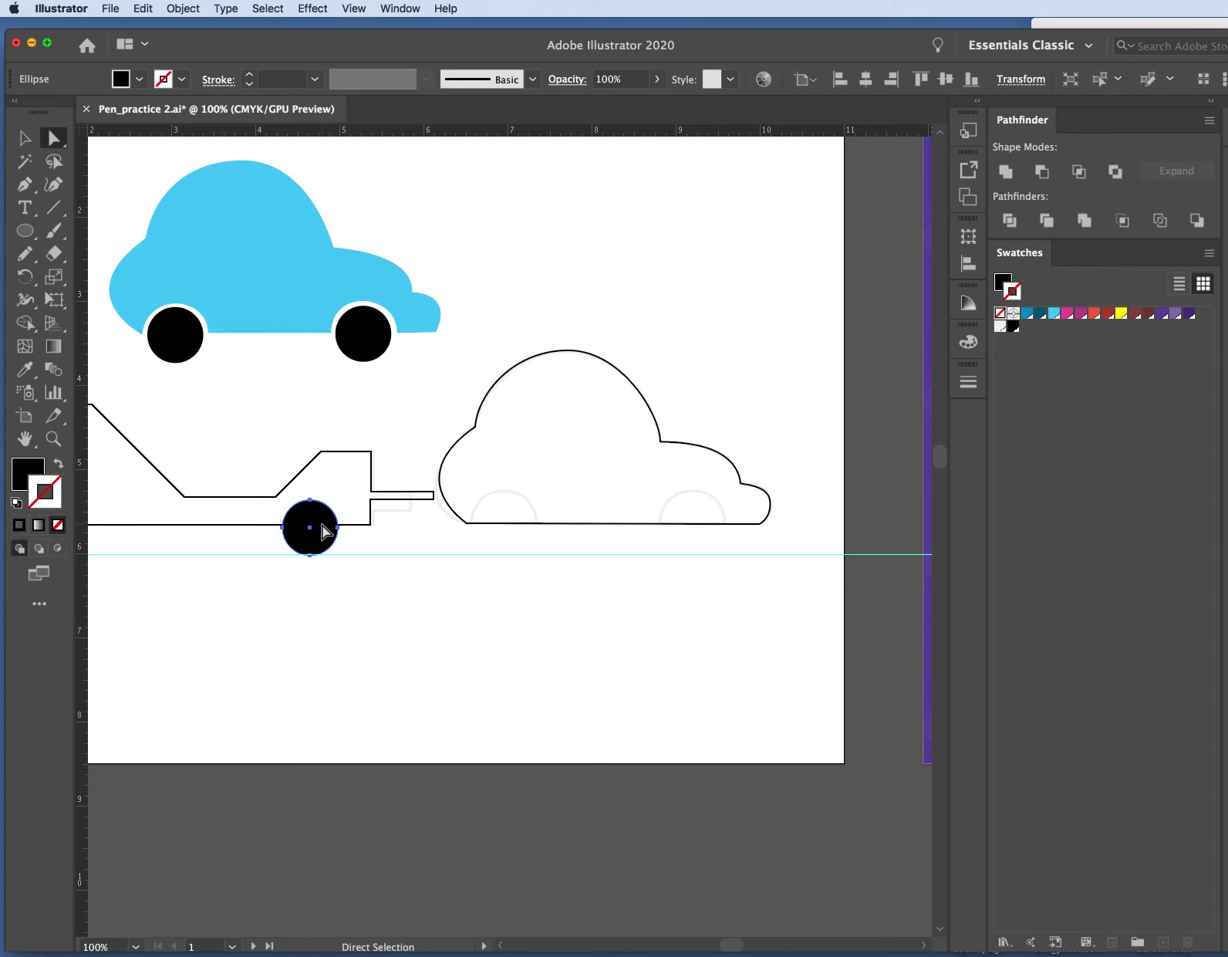
pyautogui.press('alt')
pyautogui.click(24, 137)
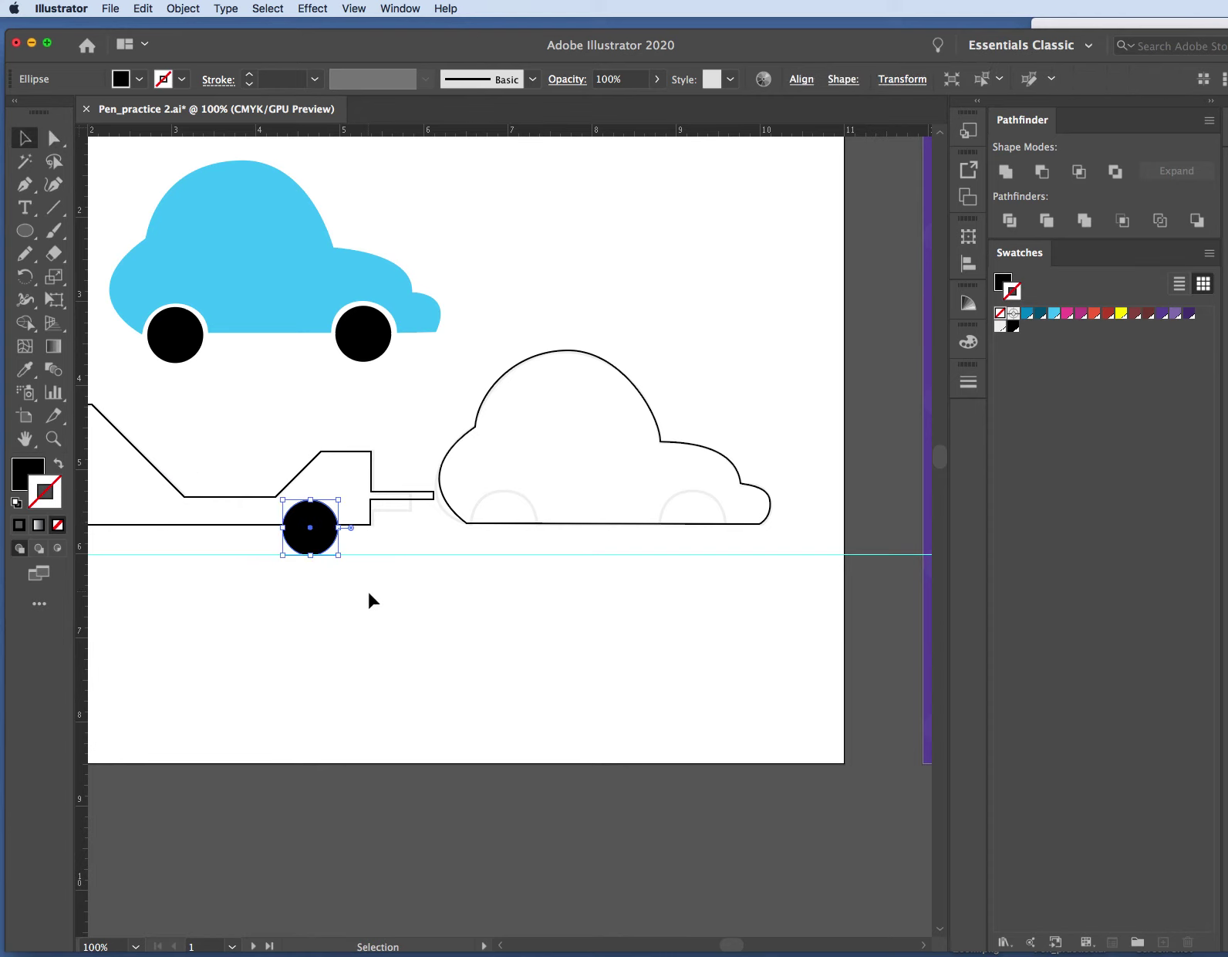
pyautogui.moveTo(331, 542); pyautogui.dragTo(696, 525)
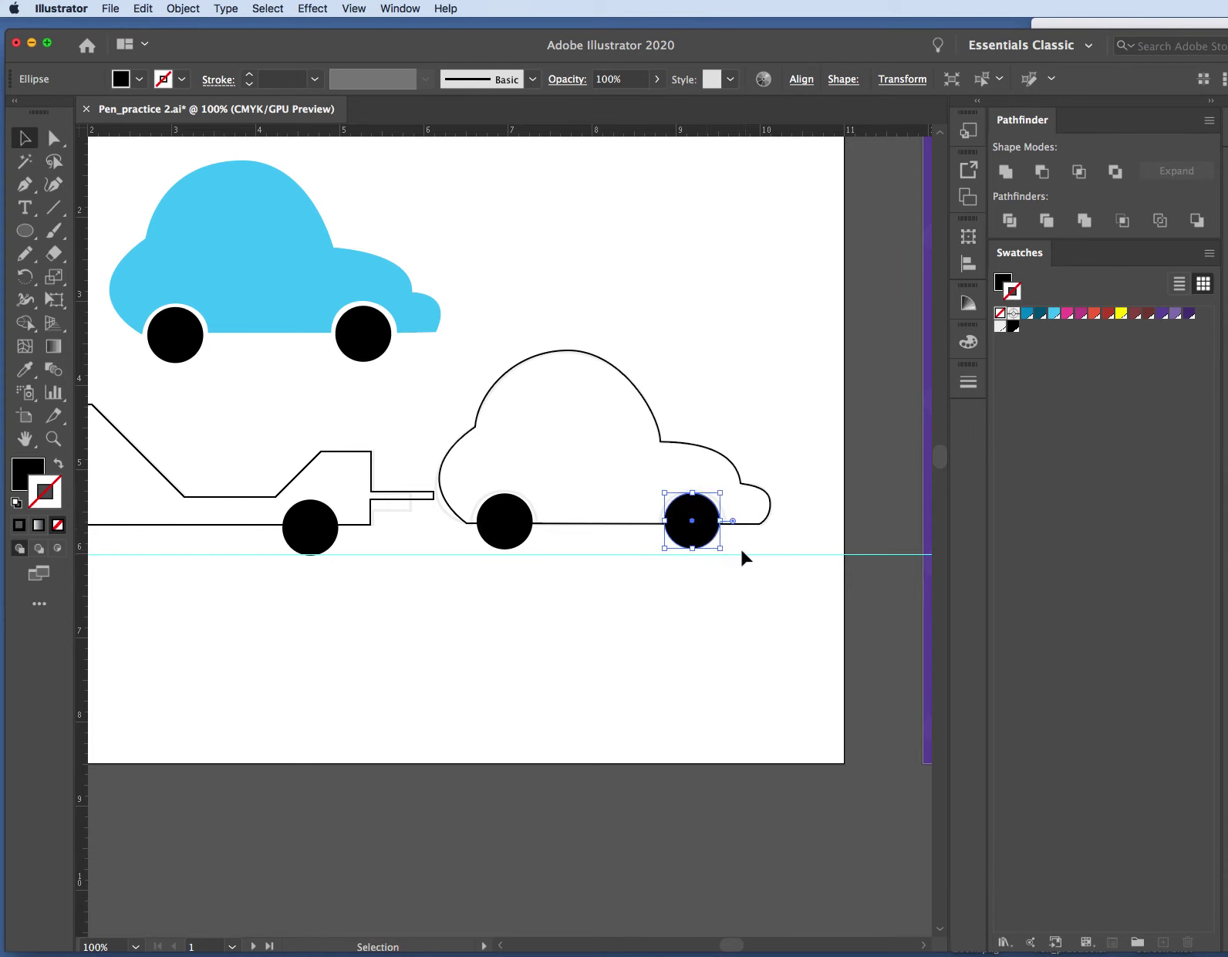
# Swap fill and stroke on both car wheel circles so they are unfilled black outlines, and deselect them.
pyautogui.click(58, 464)
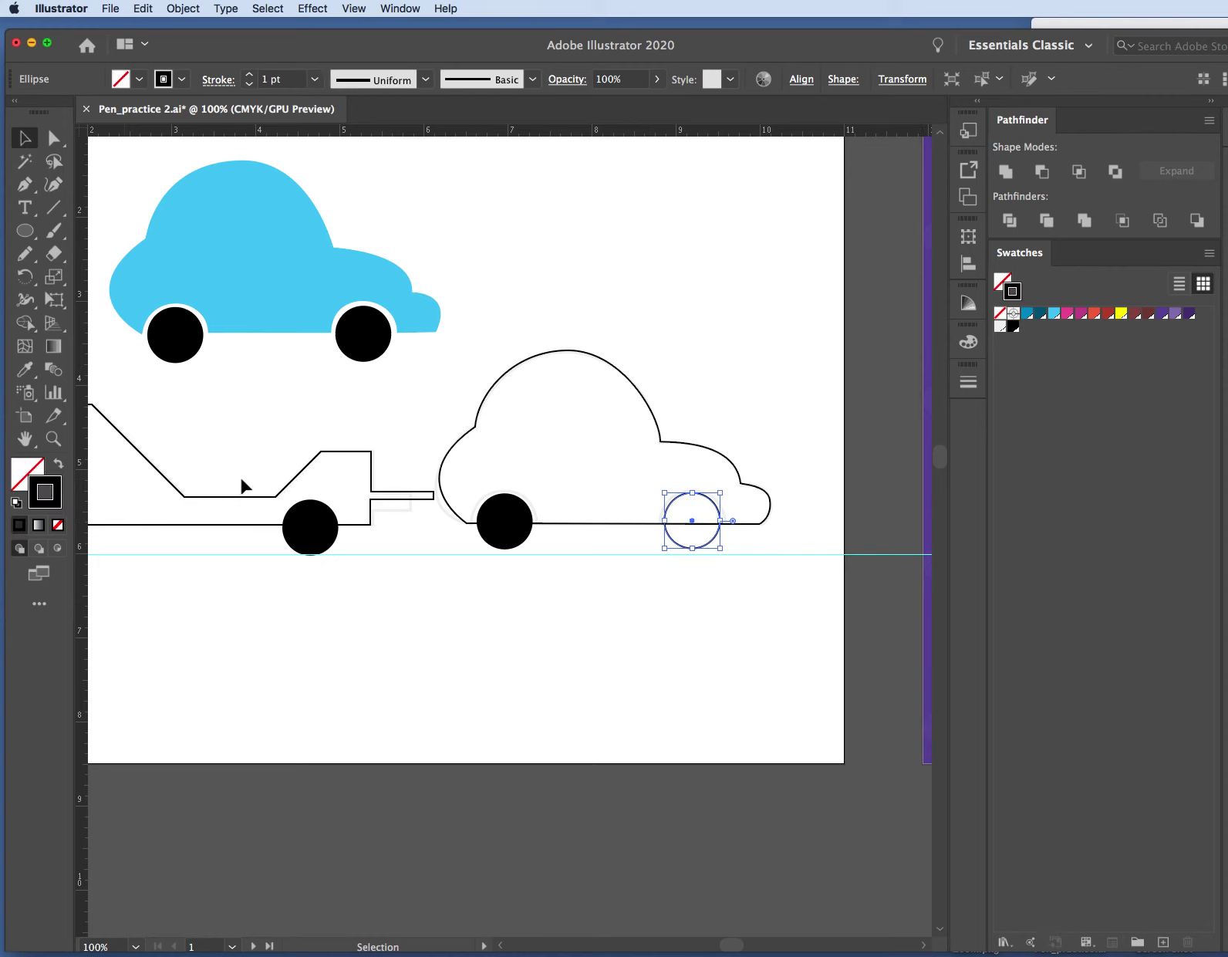
pyautogui.click(494, 525)
pyautogui.click(493, 536)
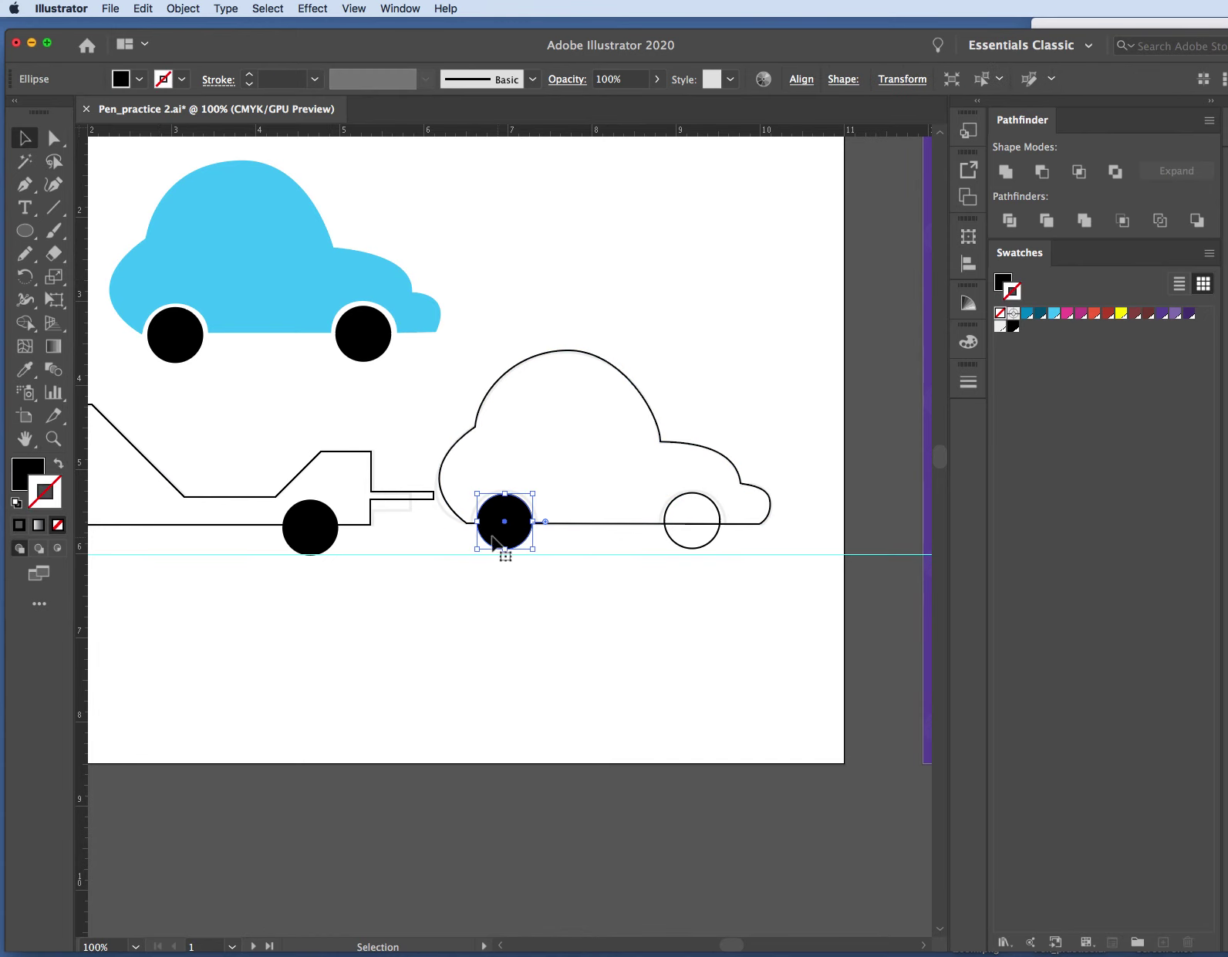
pyautogui.click(60, 465)
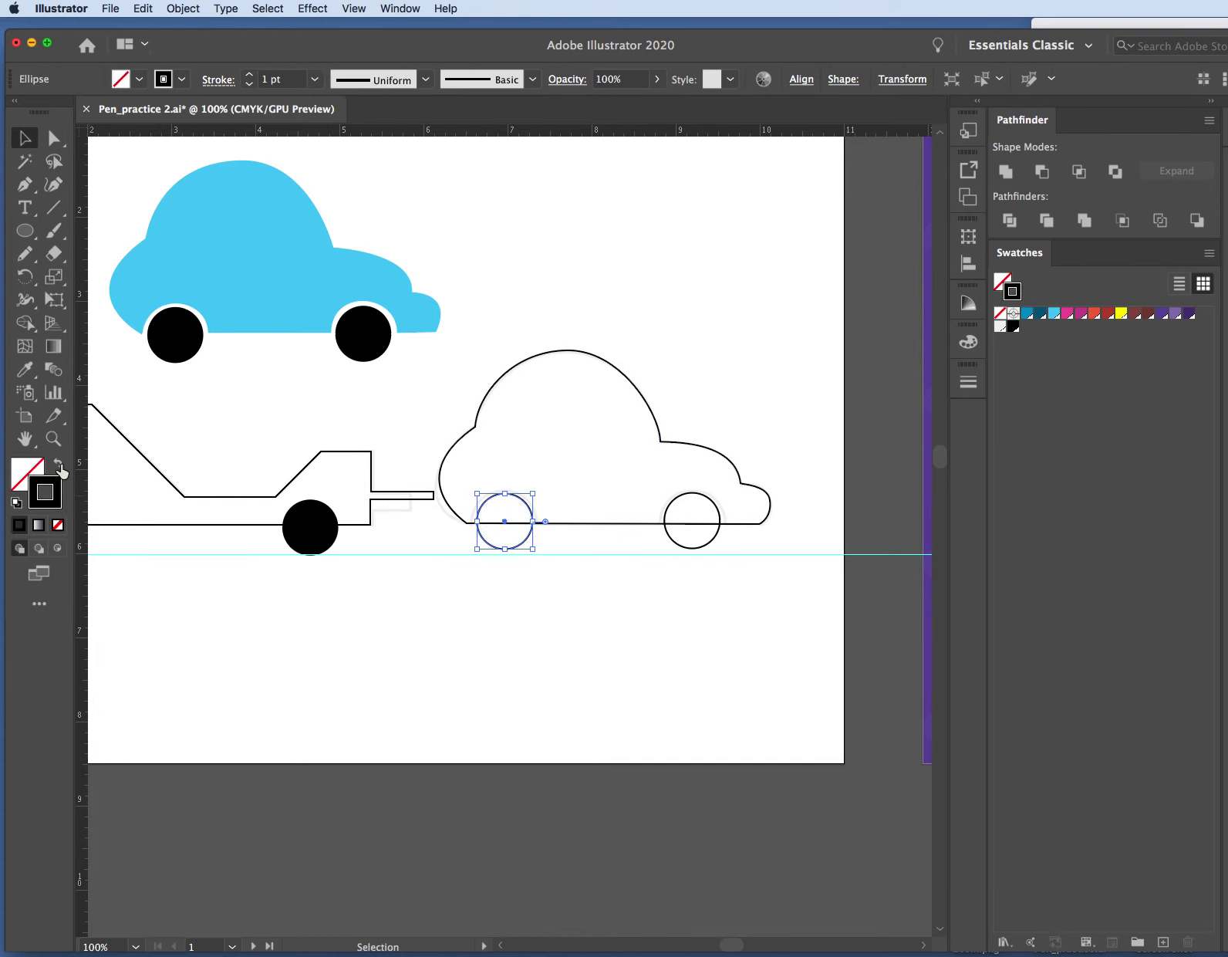
pyautogui.click(540, 600)
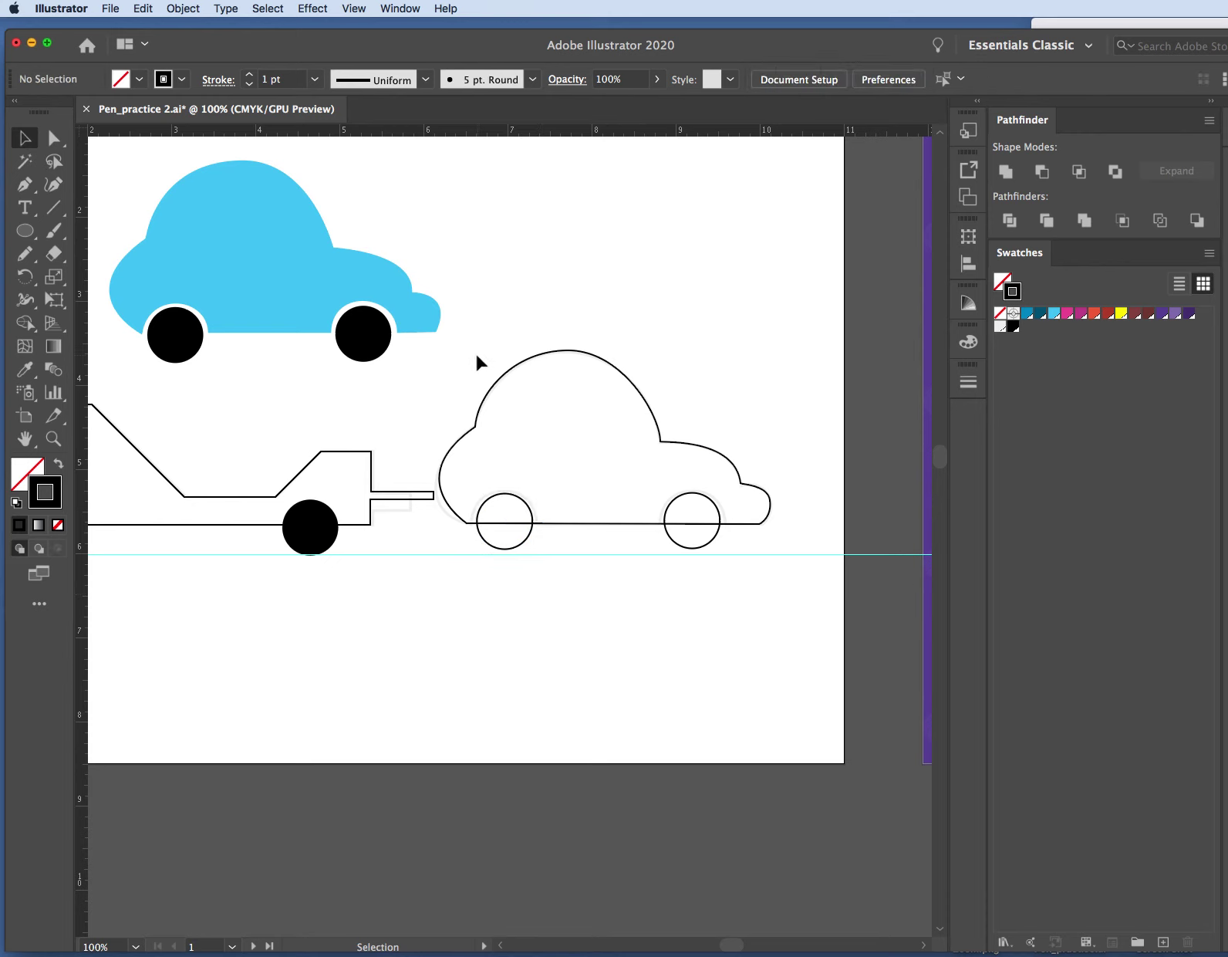
# Select the car body with both wheel circles, and undock the Pathfinder options to float above the car.
pyautogui.moveTo(479, 351); pyautogui.dragTo(734, 535)
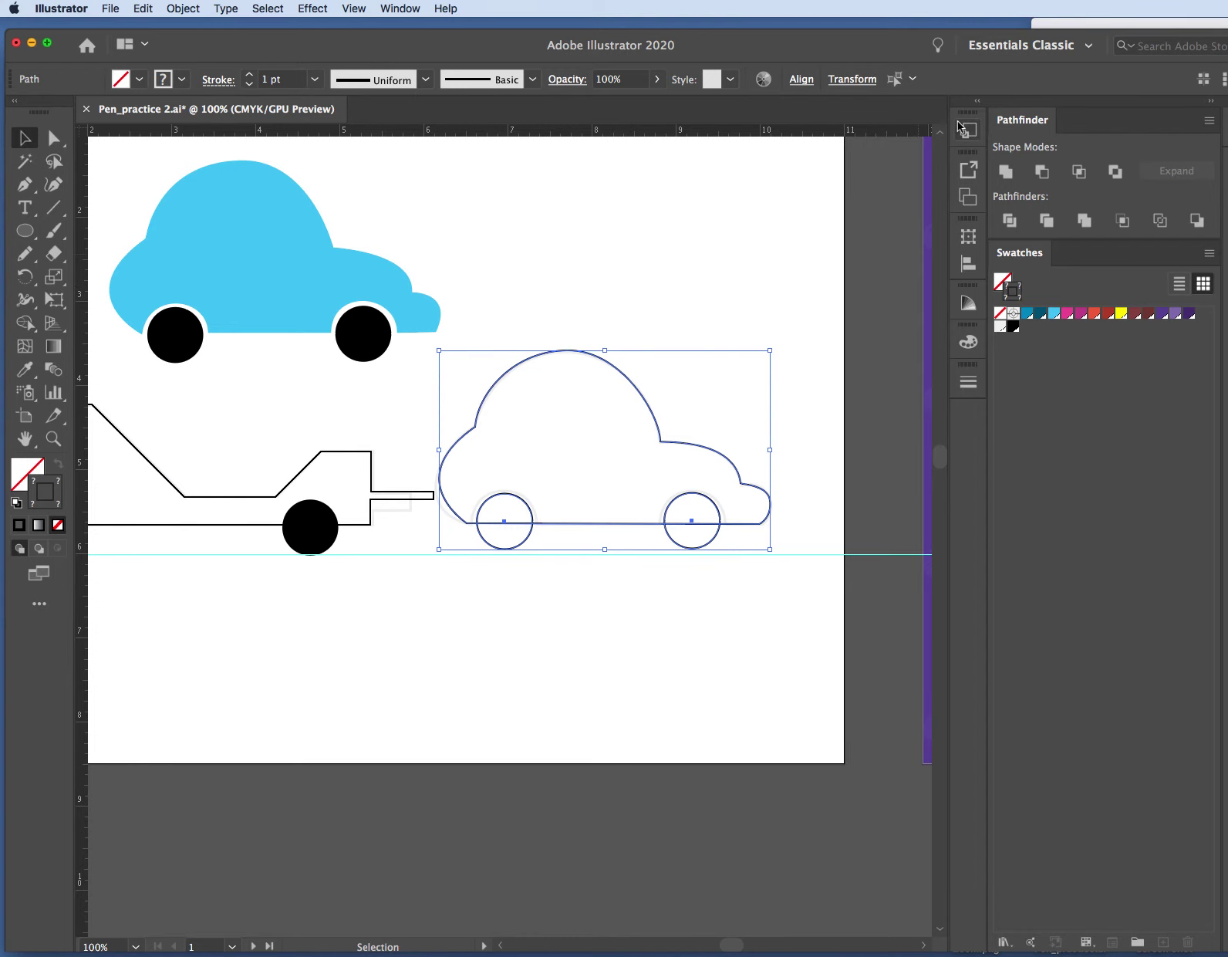
pyautogui.click(401, 9)
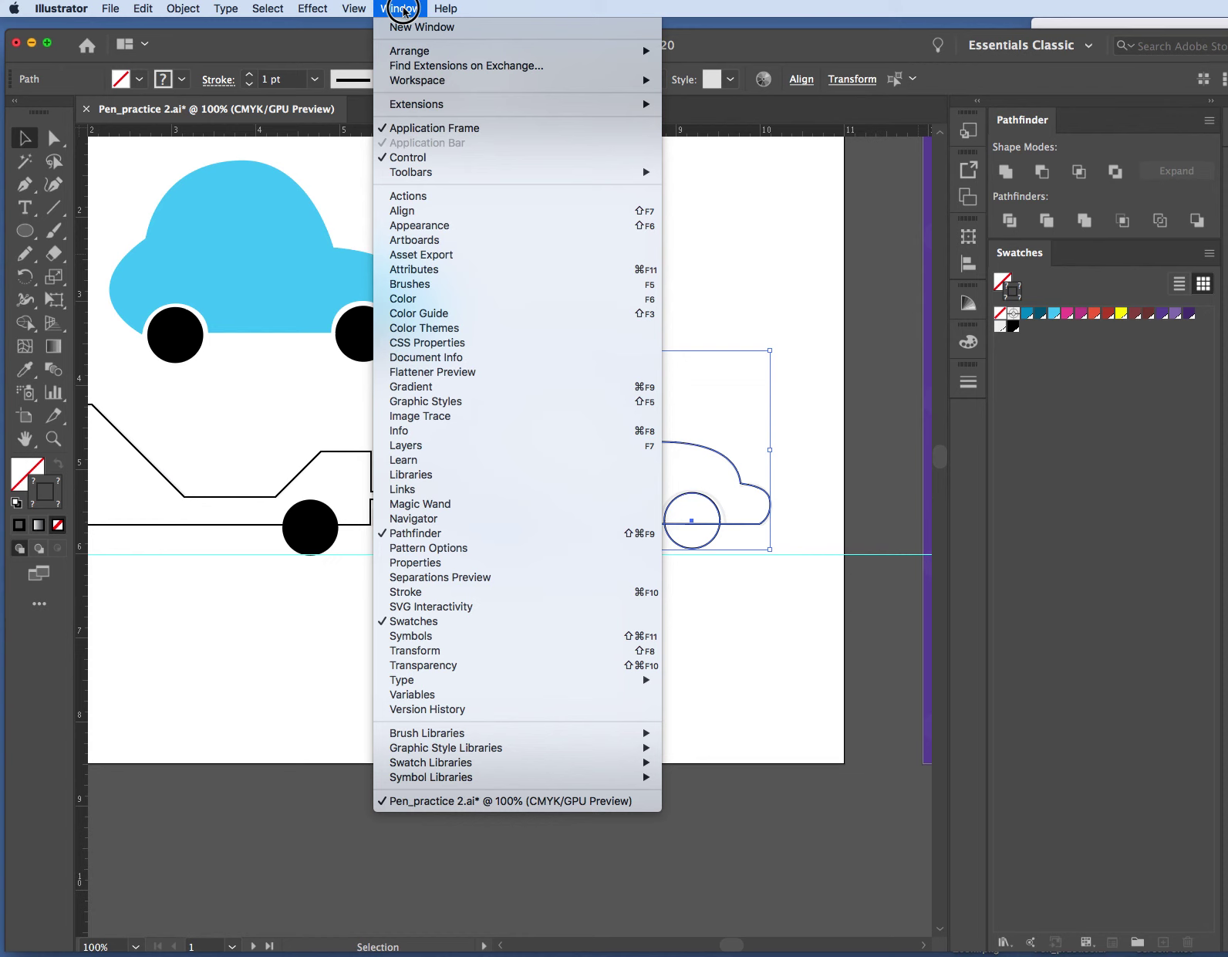
pyautogui.click(403, 10)
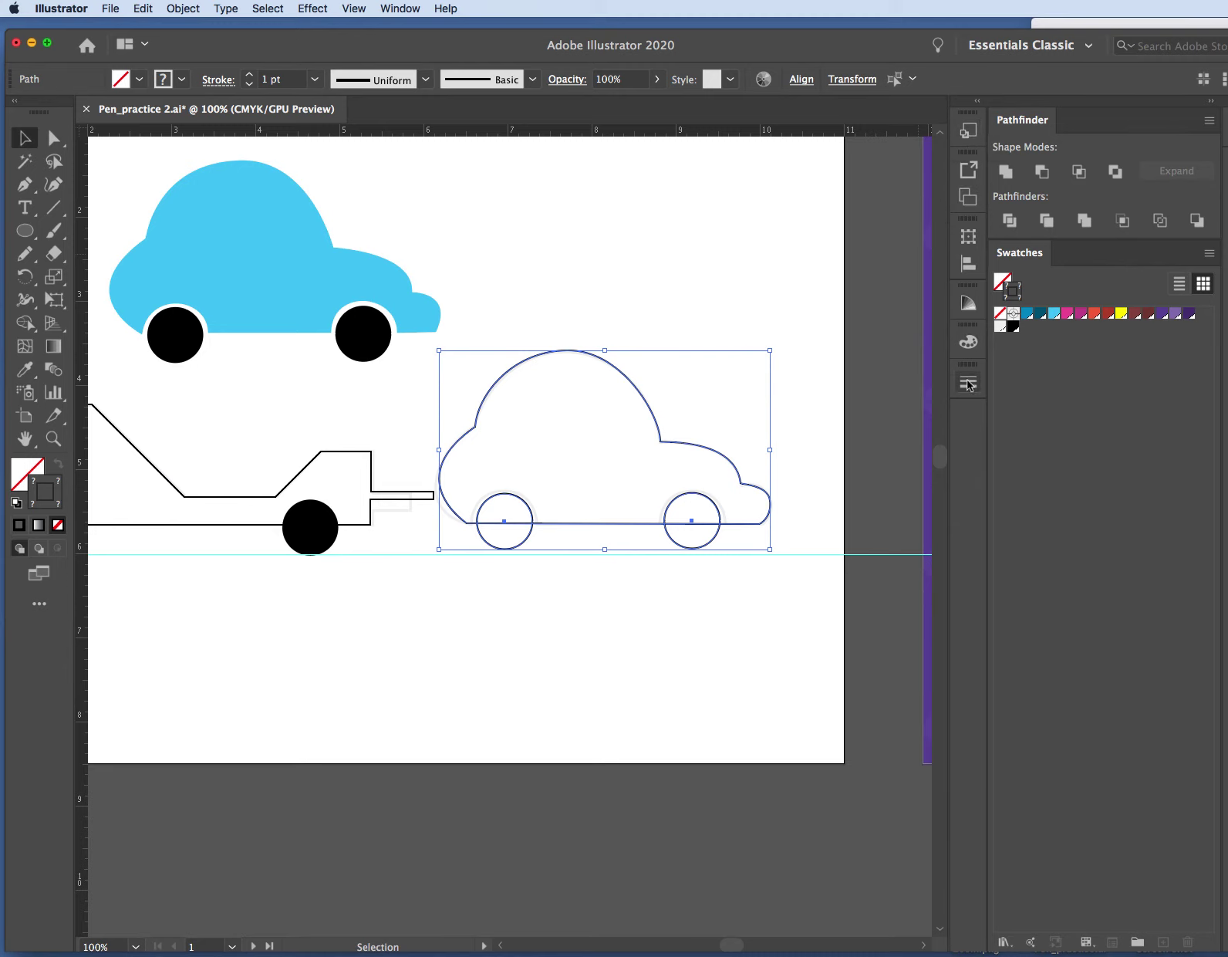
pyautogui.click(403, 9)
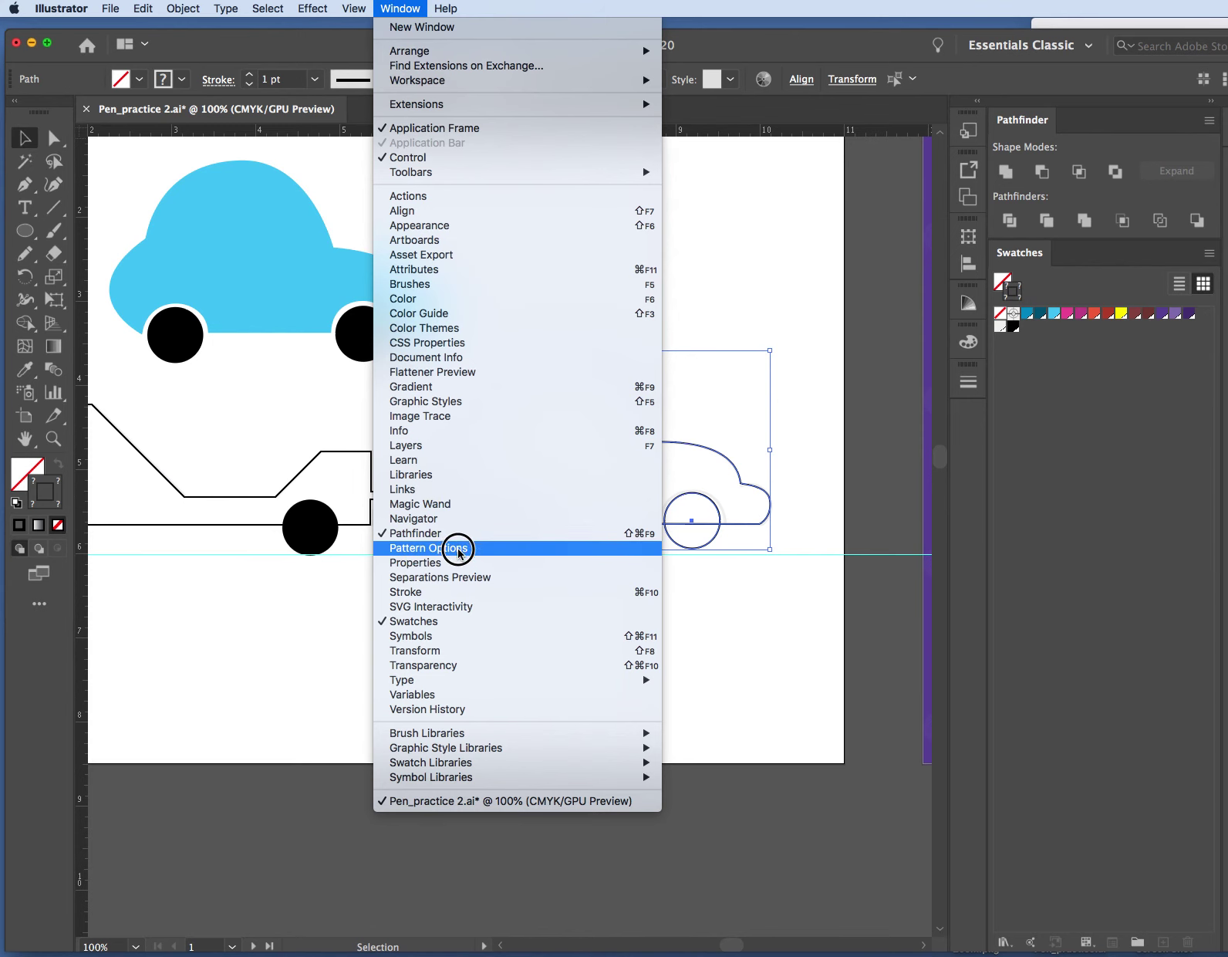
pyautogui.click(452, 534)
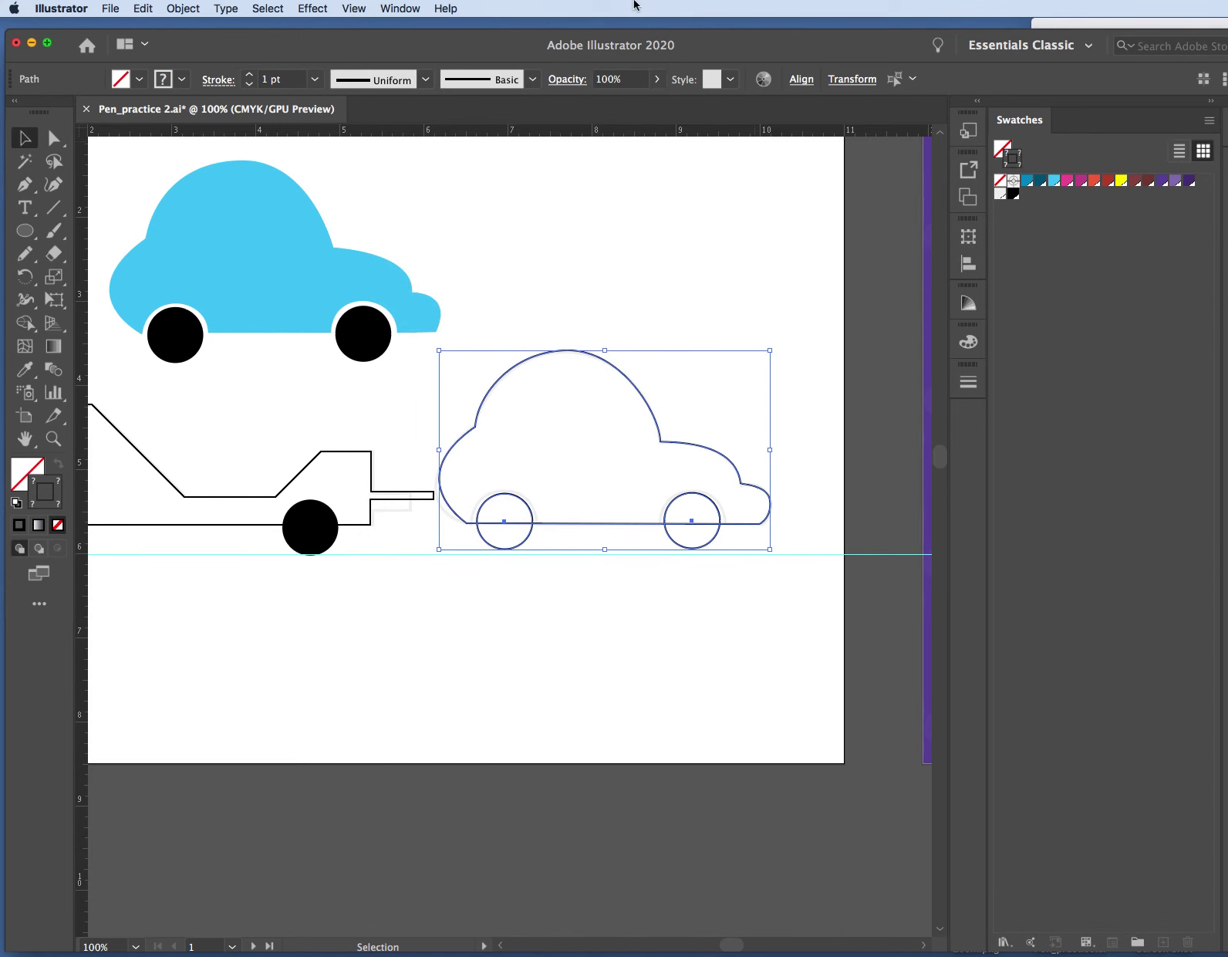
pyautogui.click(390, 9)
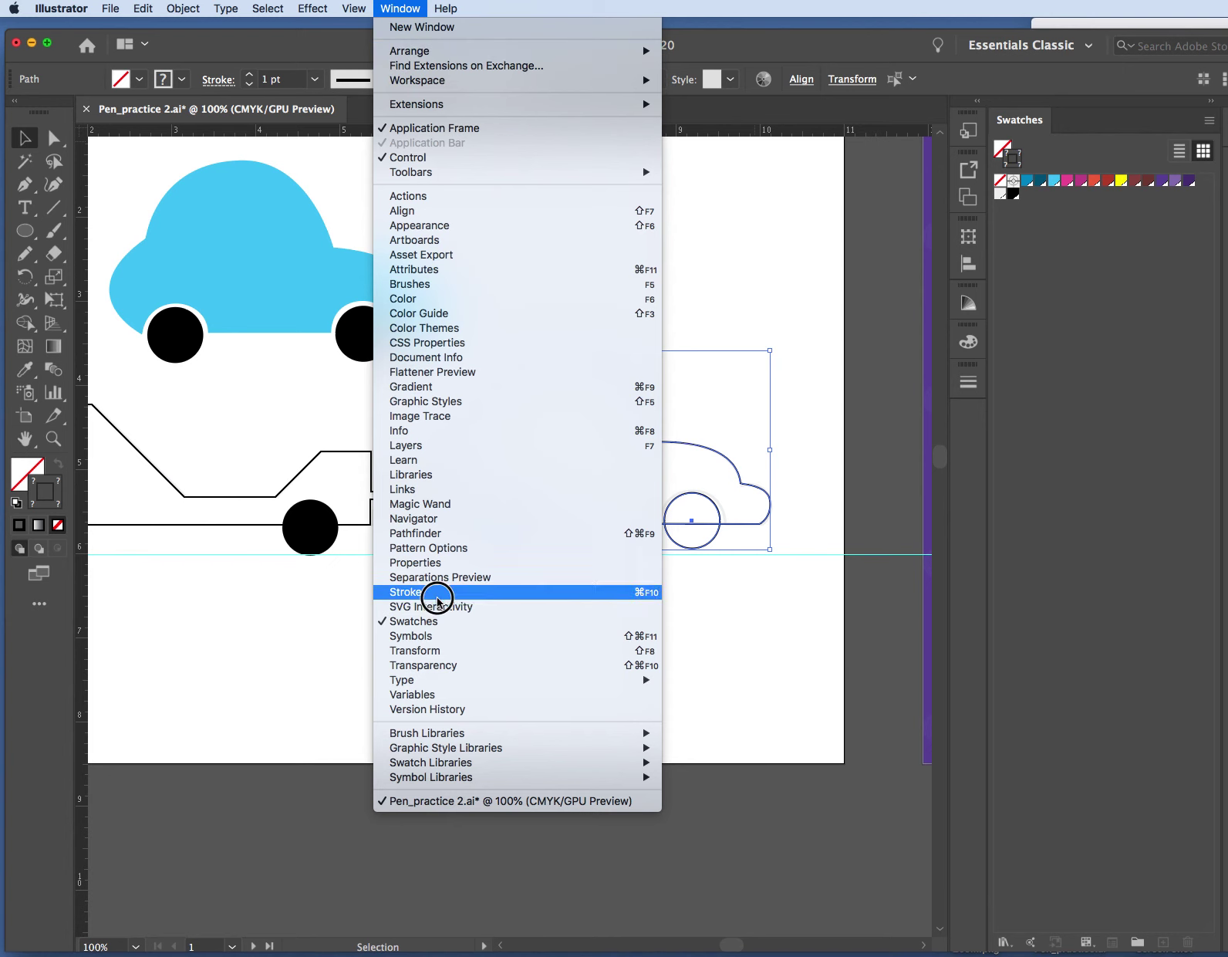
pyautogui.click(428, 533)
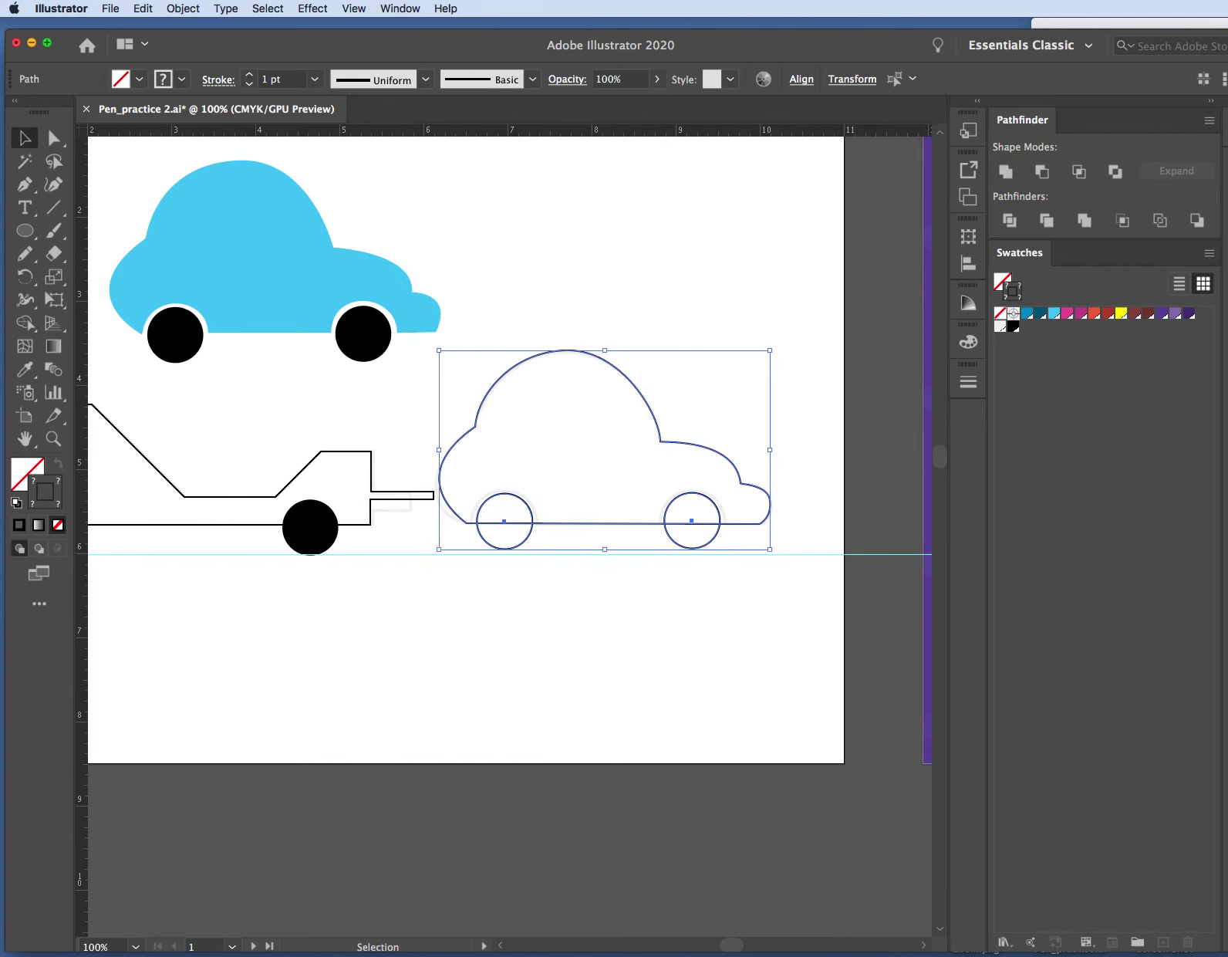
pyautogui.moveTo(1034, 124); pyautogui.dragTo(646, 187)
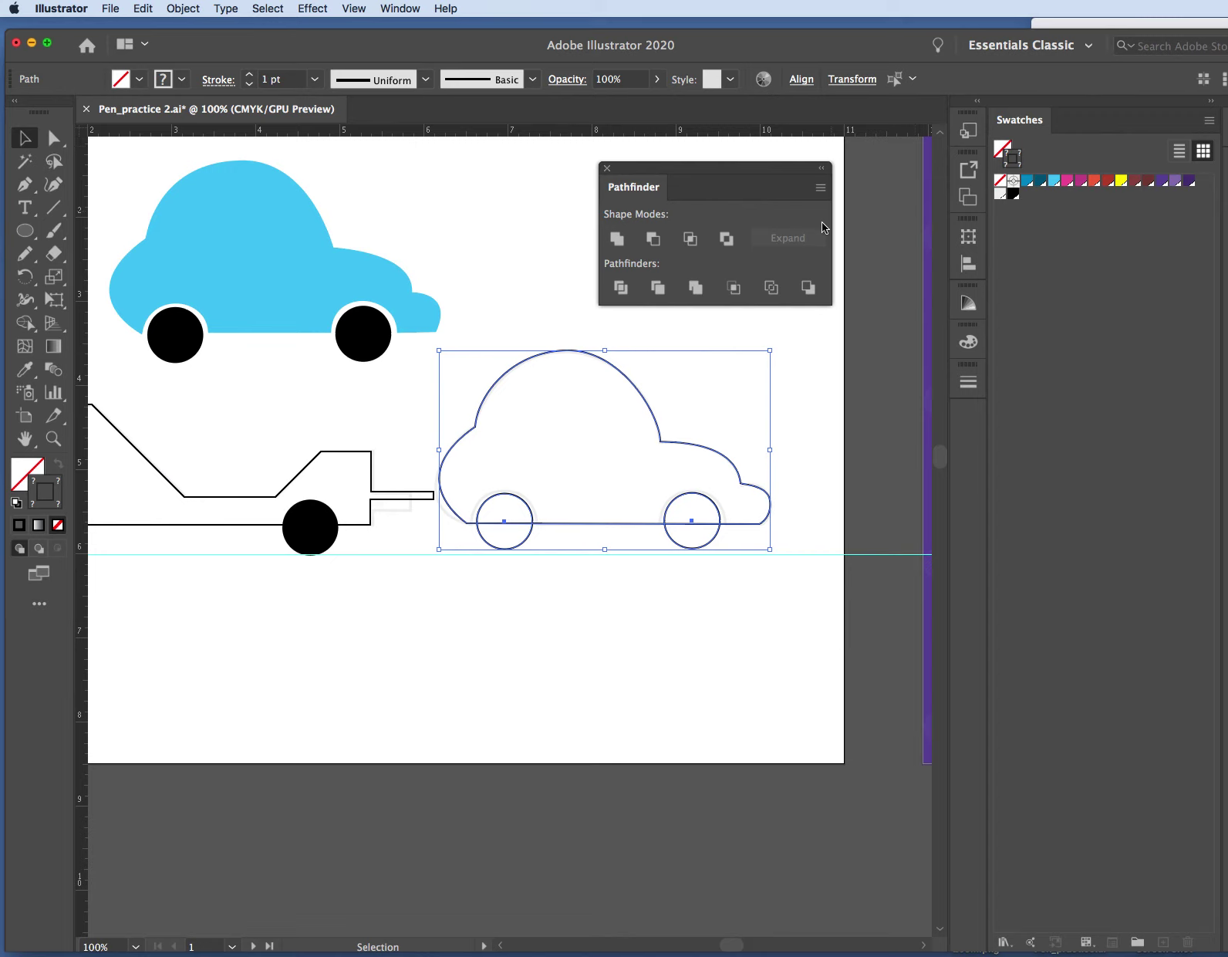
# Try to subtract the wheel circles from the car body with Minus Front, and undo it.
pyautogui.click(536, 273)
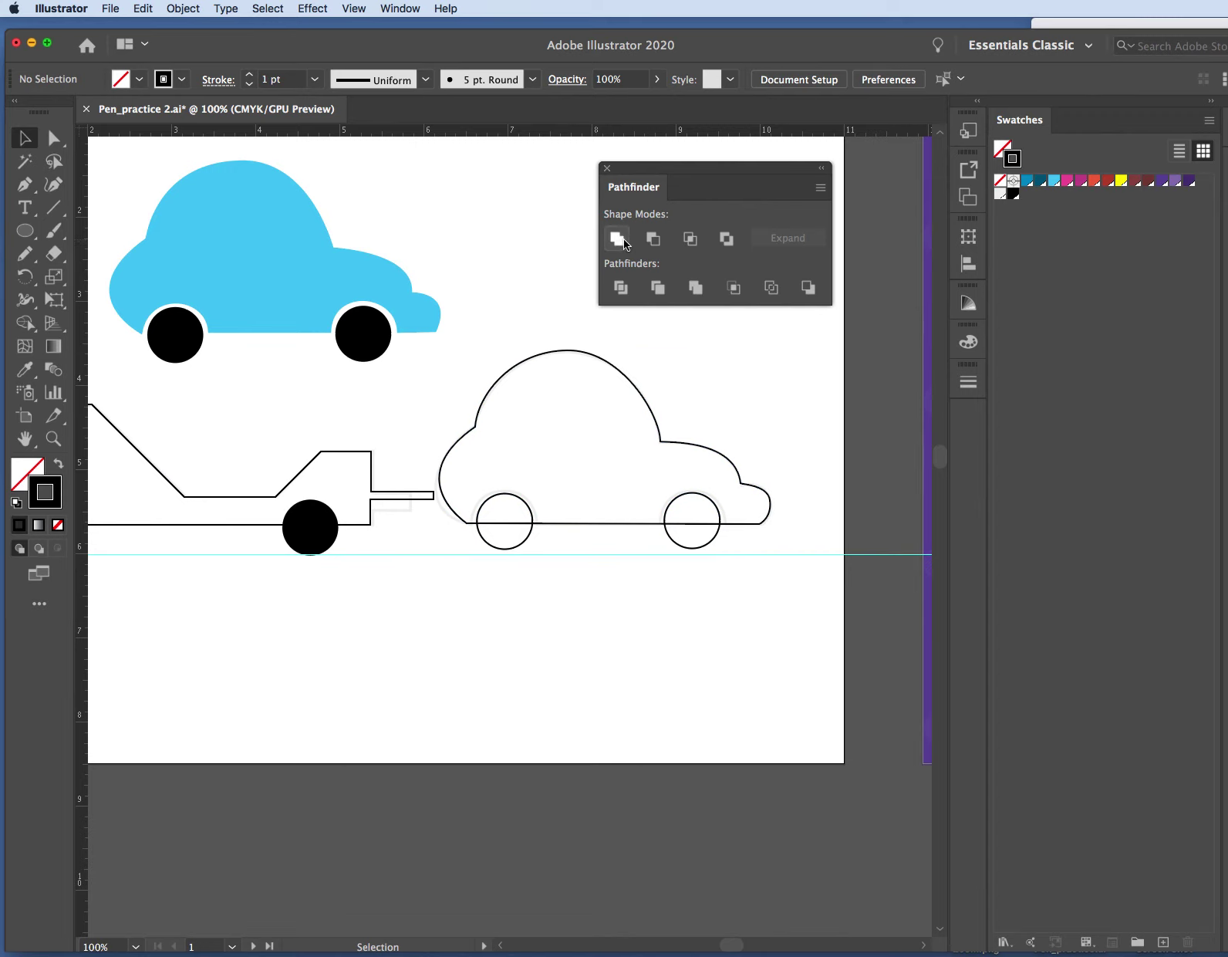
pyautogui.moveTo(534, 428); pyautogui.dragTo(721, 523)
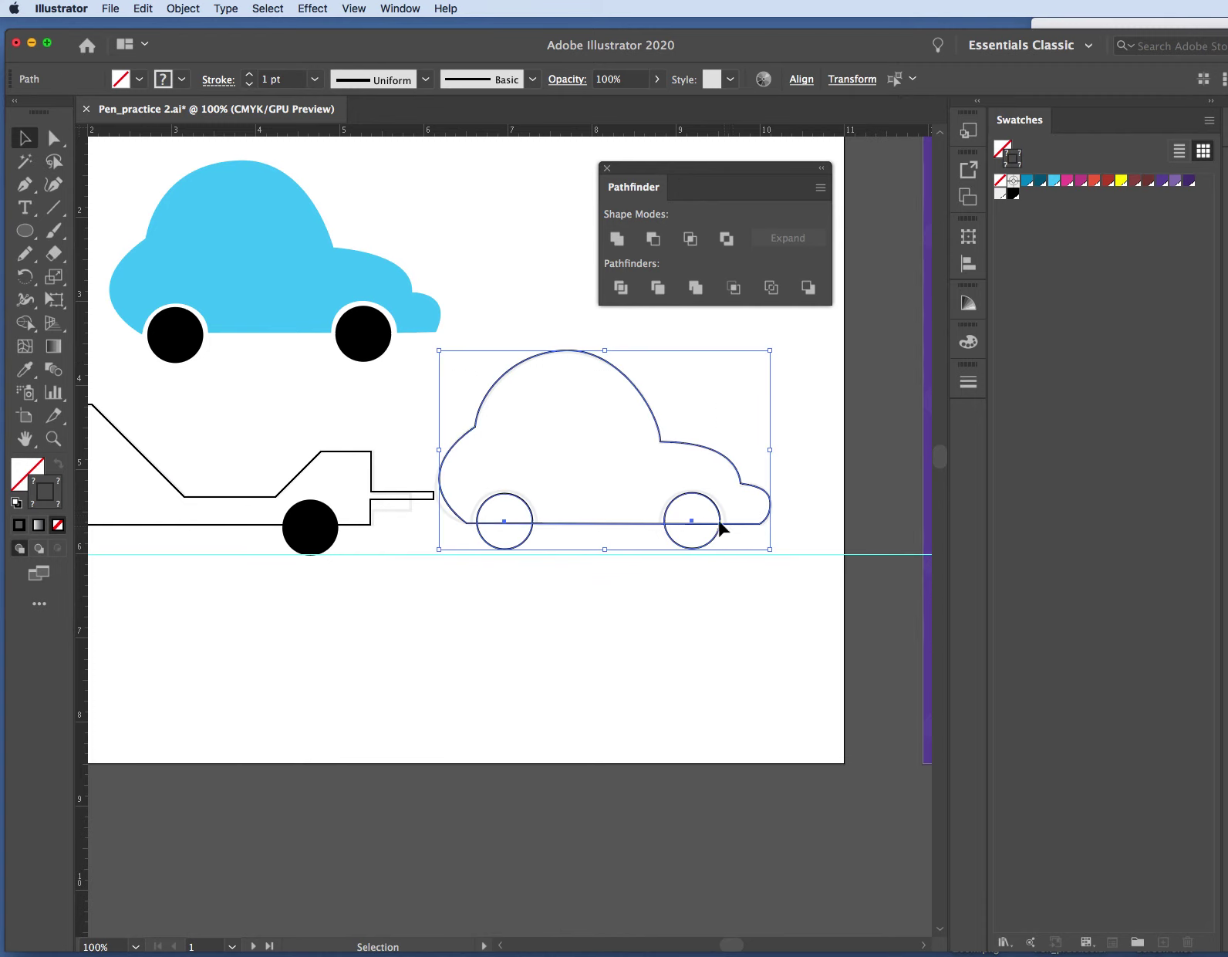
pyautogui.click(651, 241)
pyautogui.press('super+z')
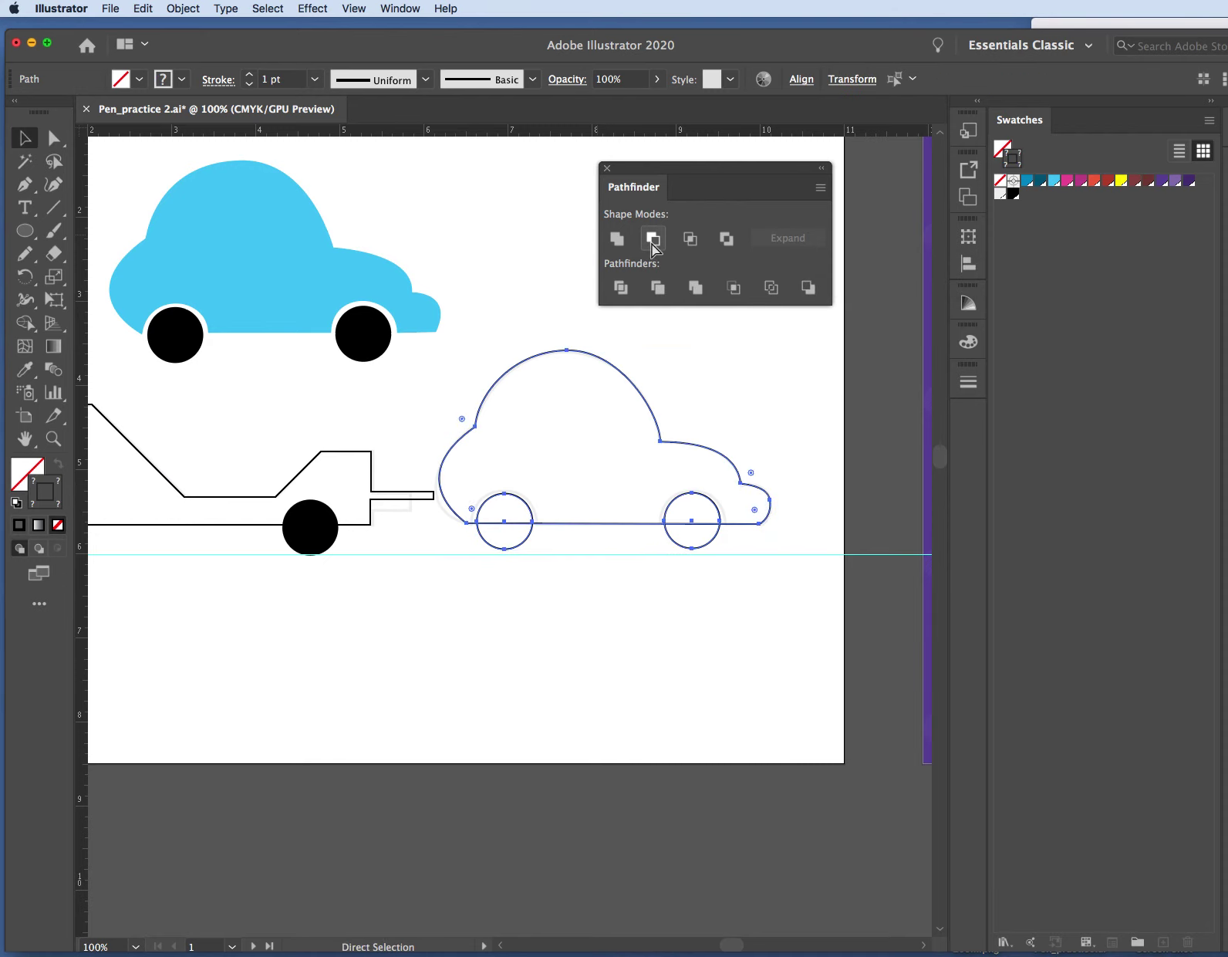
pyautogui.click(523, 515)
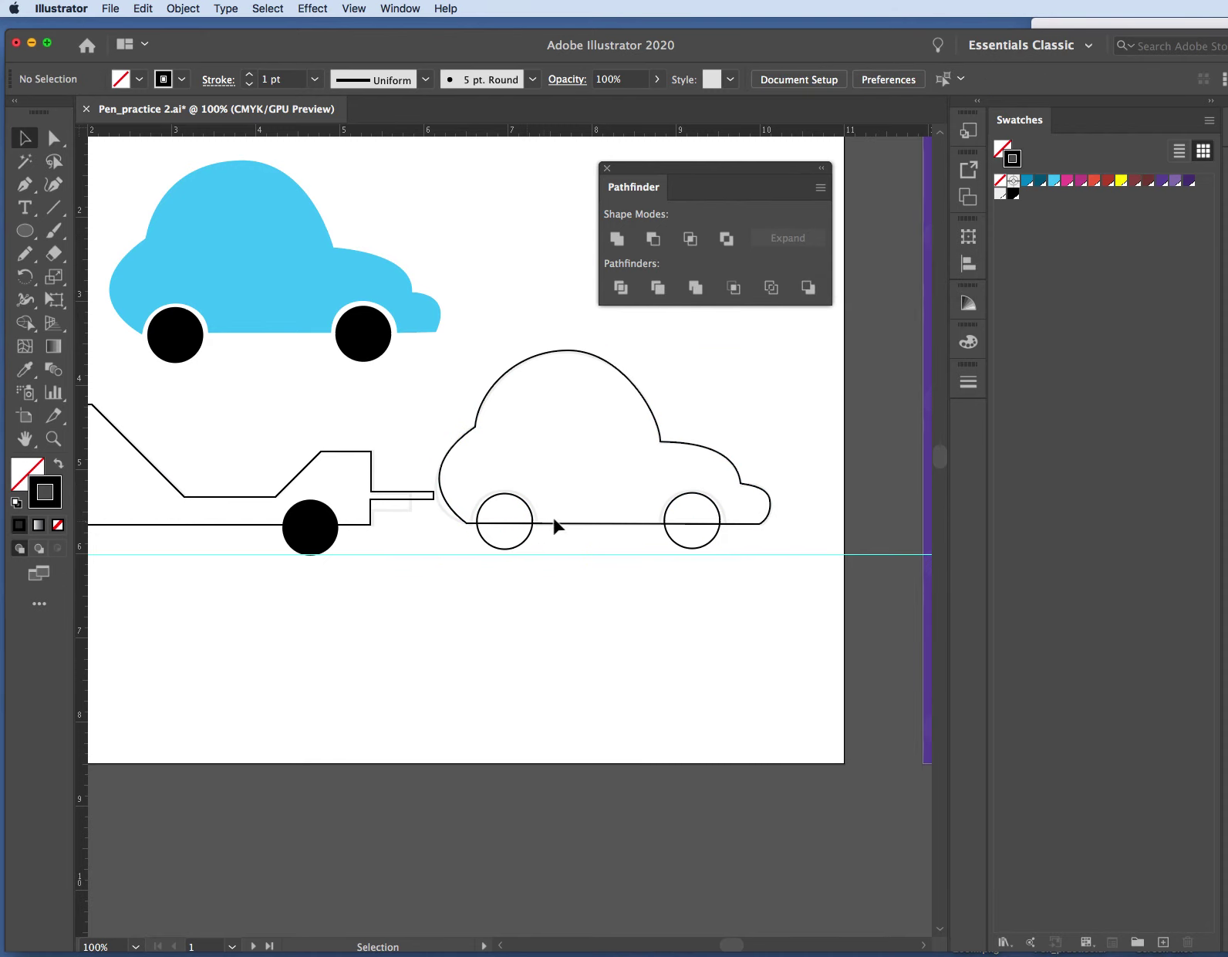
# Send the car body outline to the back of the stacking order, behind the wheel circles, and deselect it.
pyautogui.click(615, 367)
pyautogui.click(620, 372)
pyautogui.click(496, 351)
pyautogui.click(580, 397)
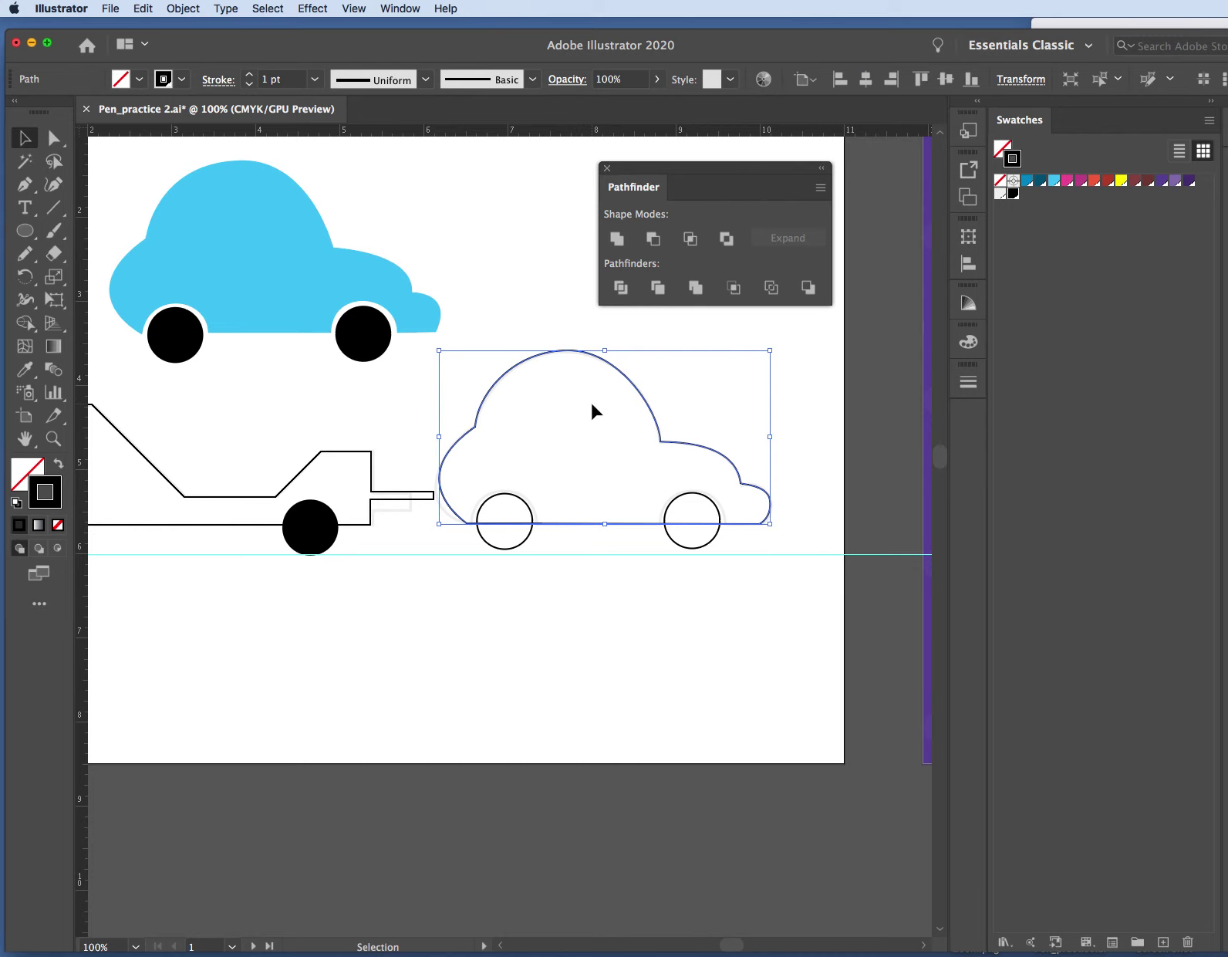
pyautogui.click(181, 8)
pyautogui.moveTo(296, 43)
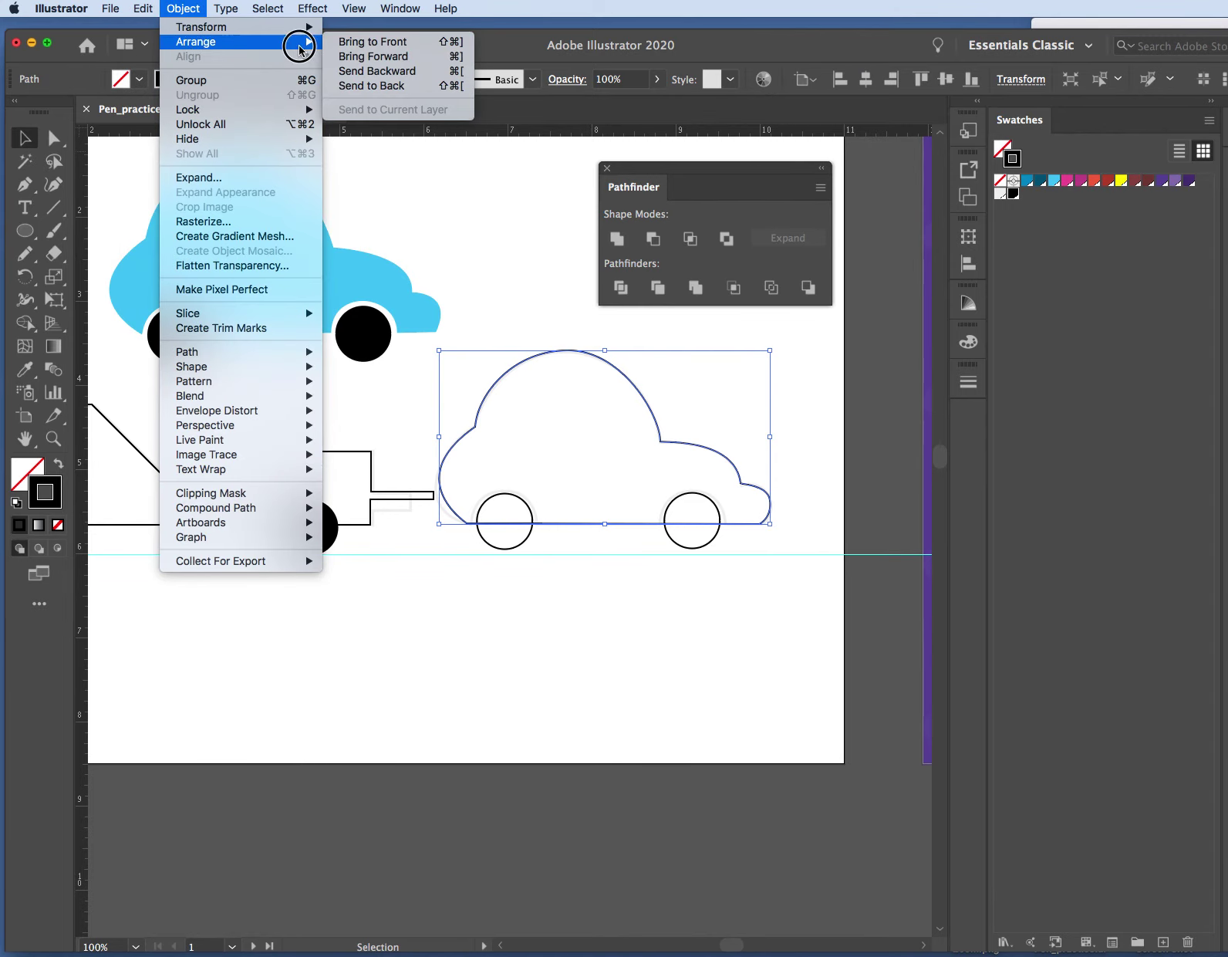
pyautogui.click(359, 85)
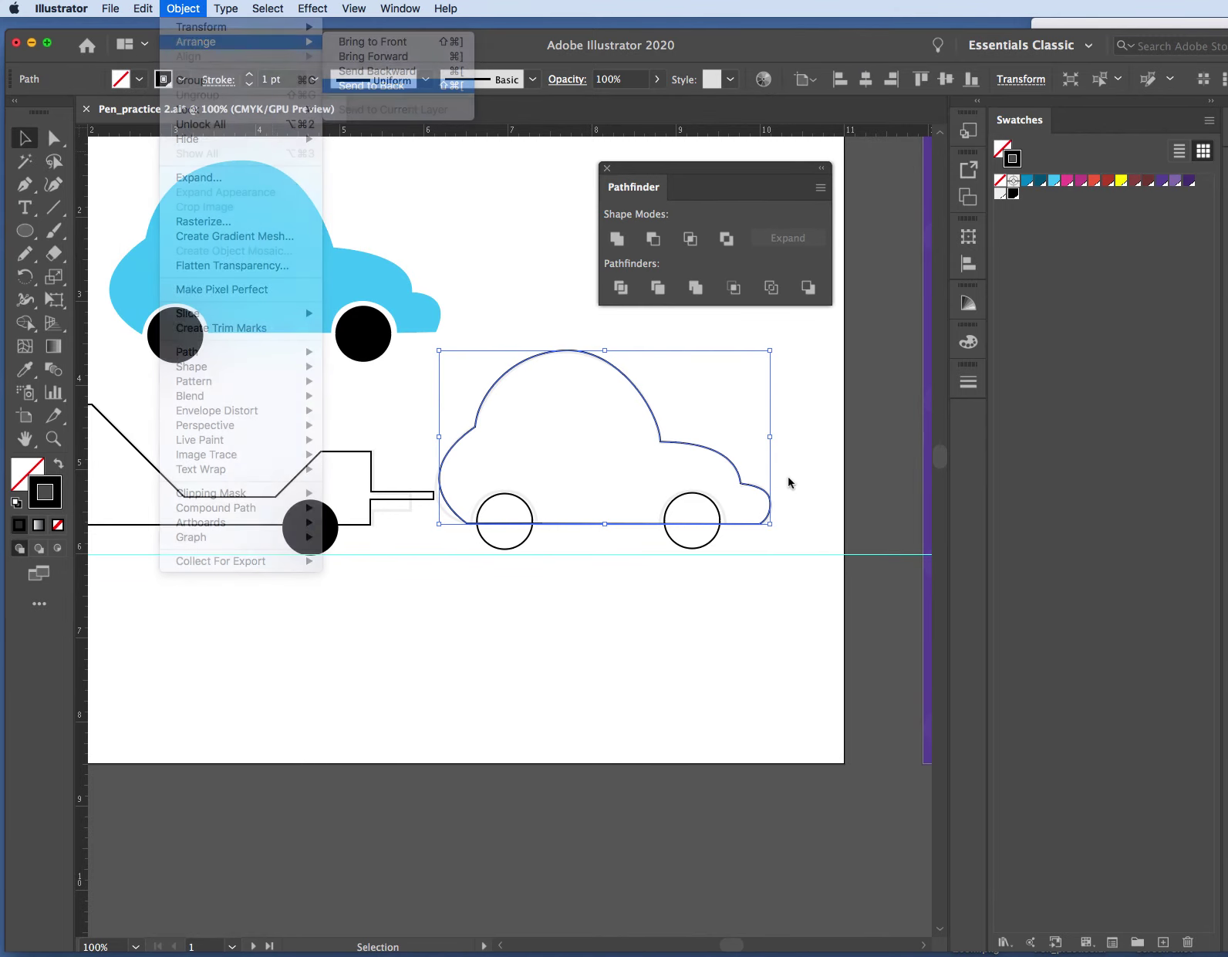
pyautogui.click(785, 601)
# Cut both wheel arches out of the car body by subtracting the two circles with Minus Front, and deselect.
pyautogui.moveTo(454, 366); pyautogui.dragTo(752, 540)
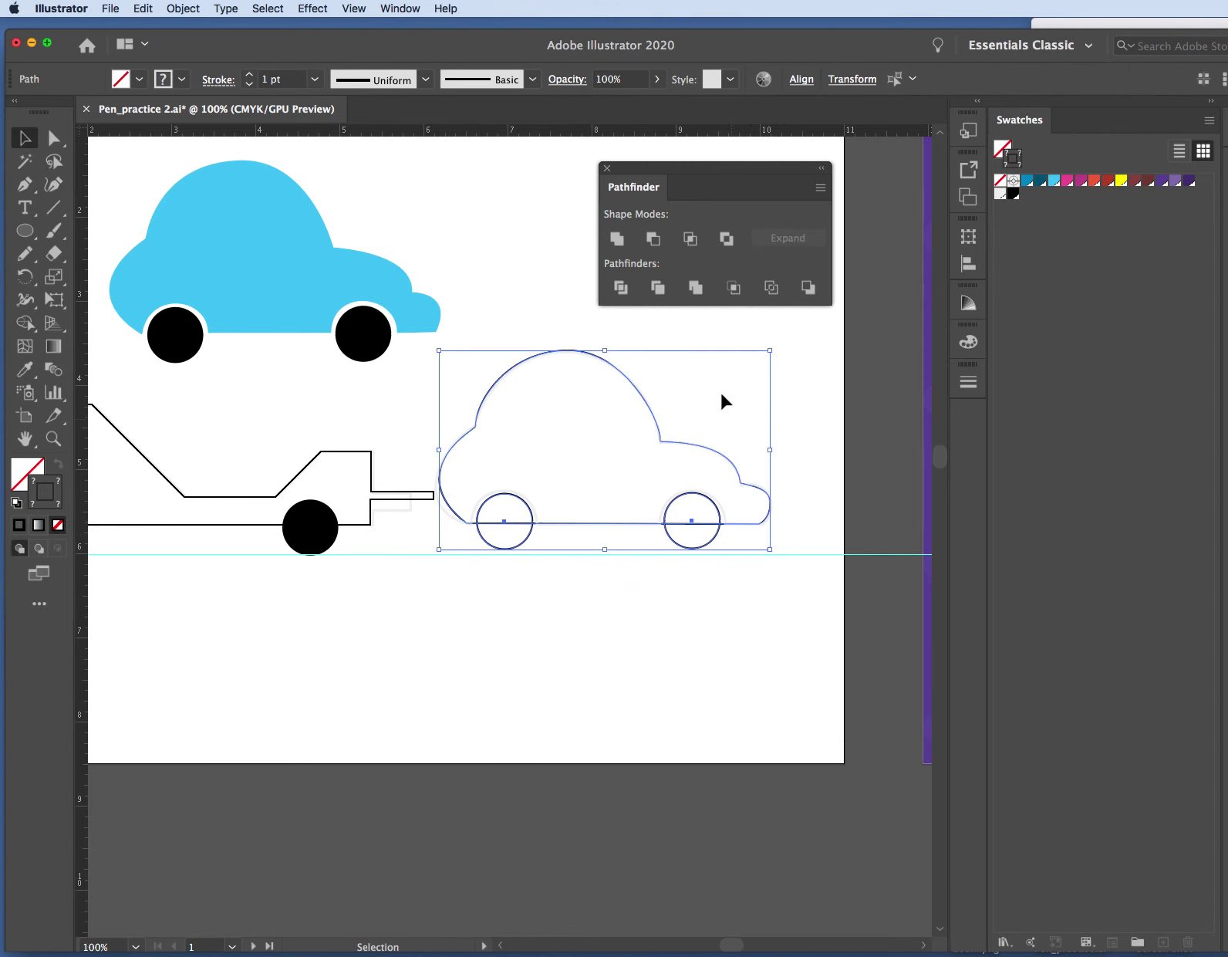
pyautogui.click(652, 239)
pyautogui.click(545, 258)
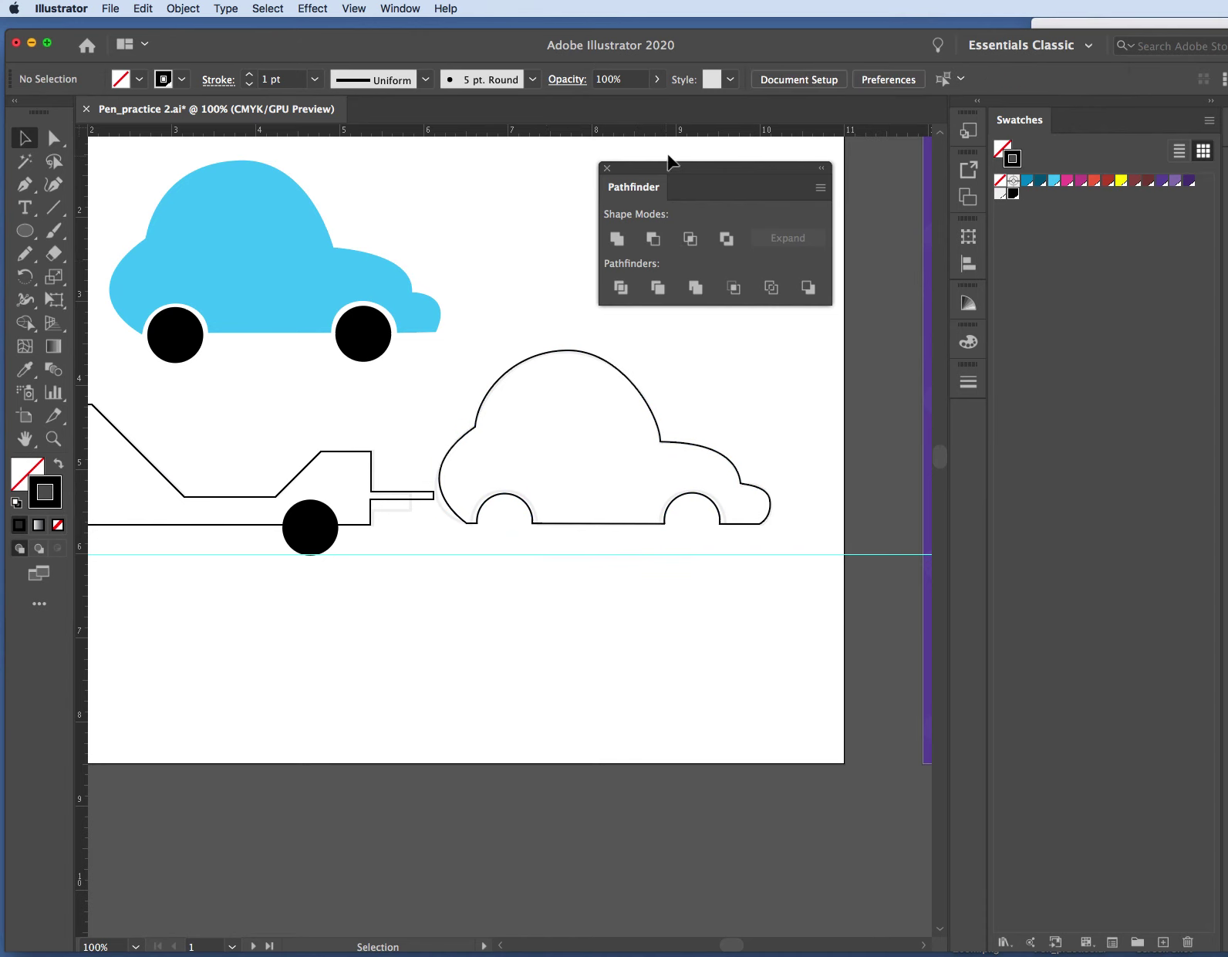
pyautogui.moveTo(674, 164); pyautogui.dragTo(527, 152)
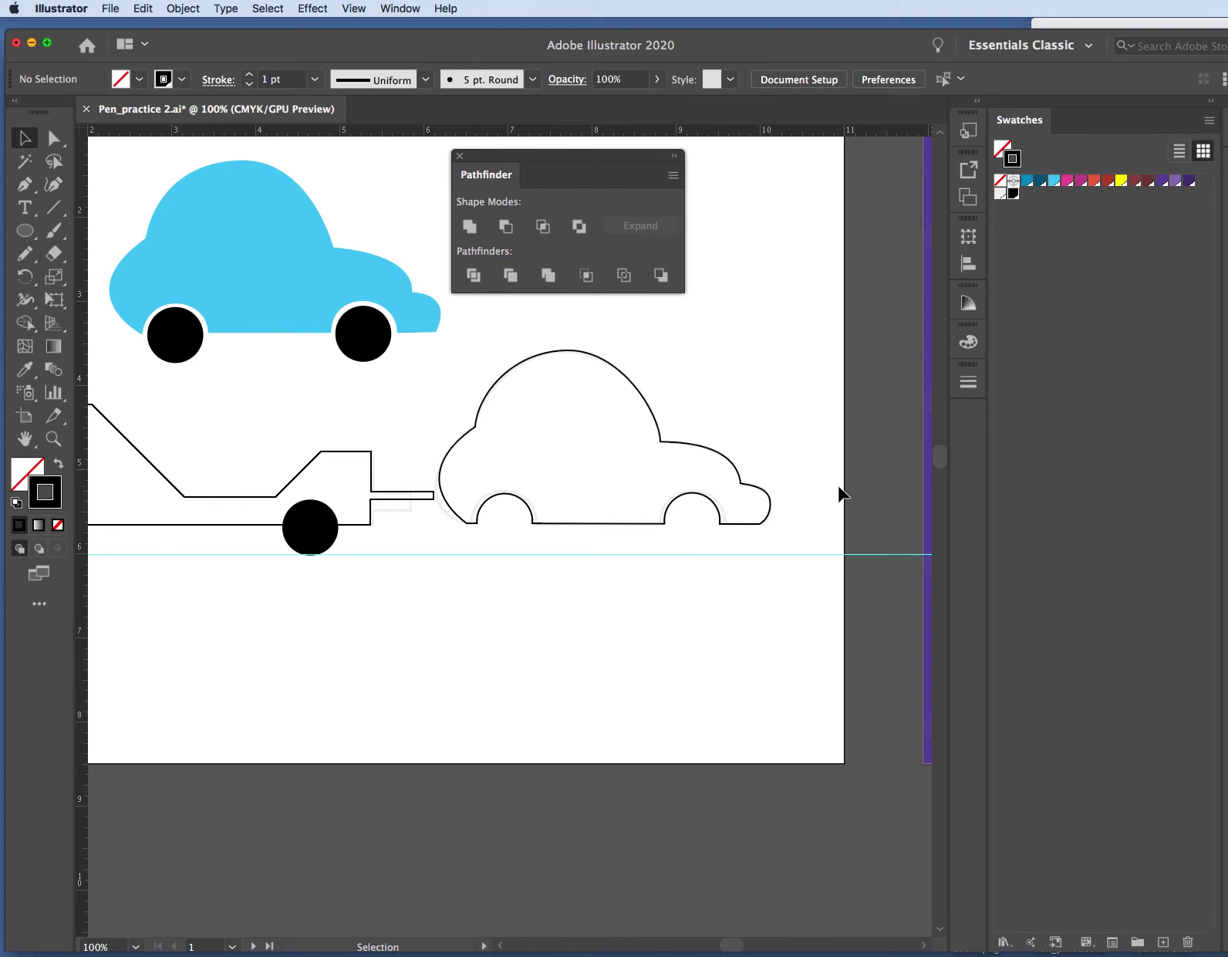
pyautogui.moveTo(554, 151); pyautogui.dragTo(741, 139)
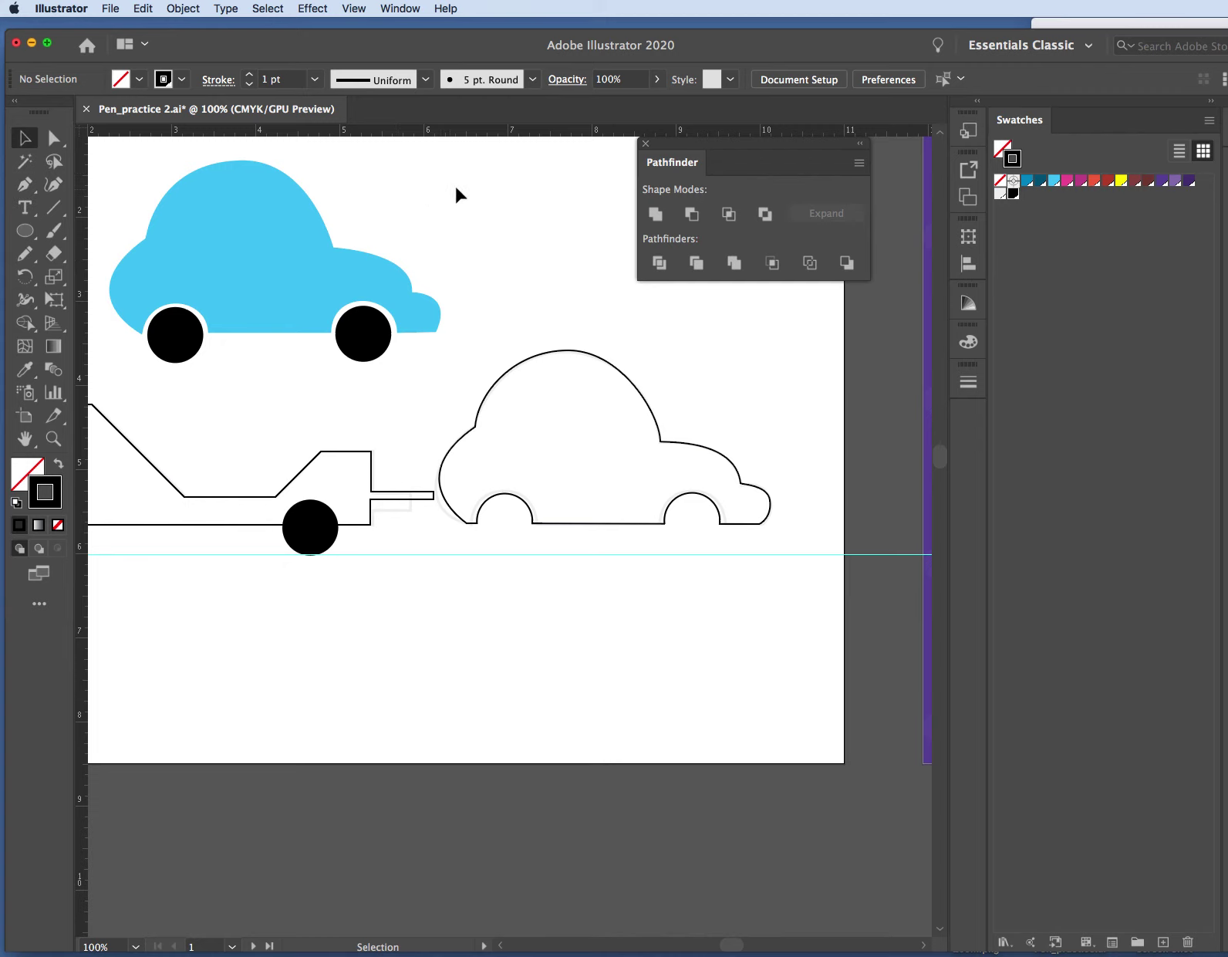
pyautogui.click(315, 9)
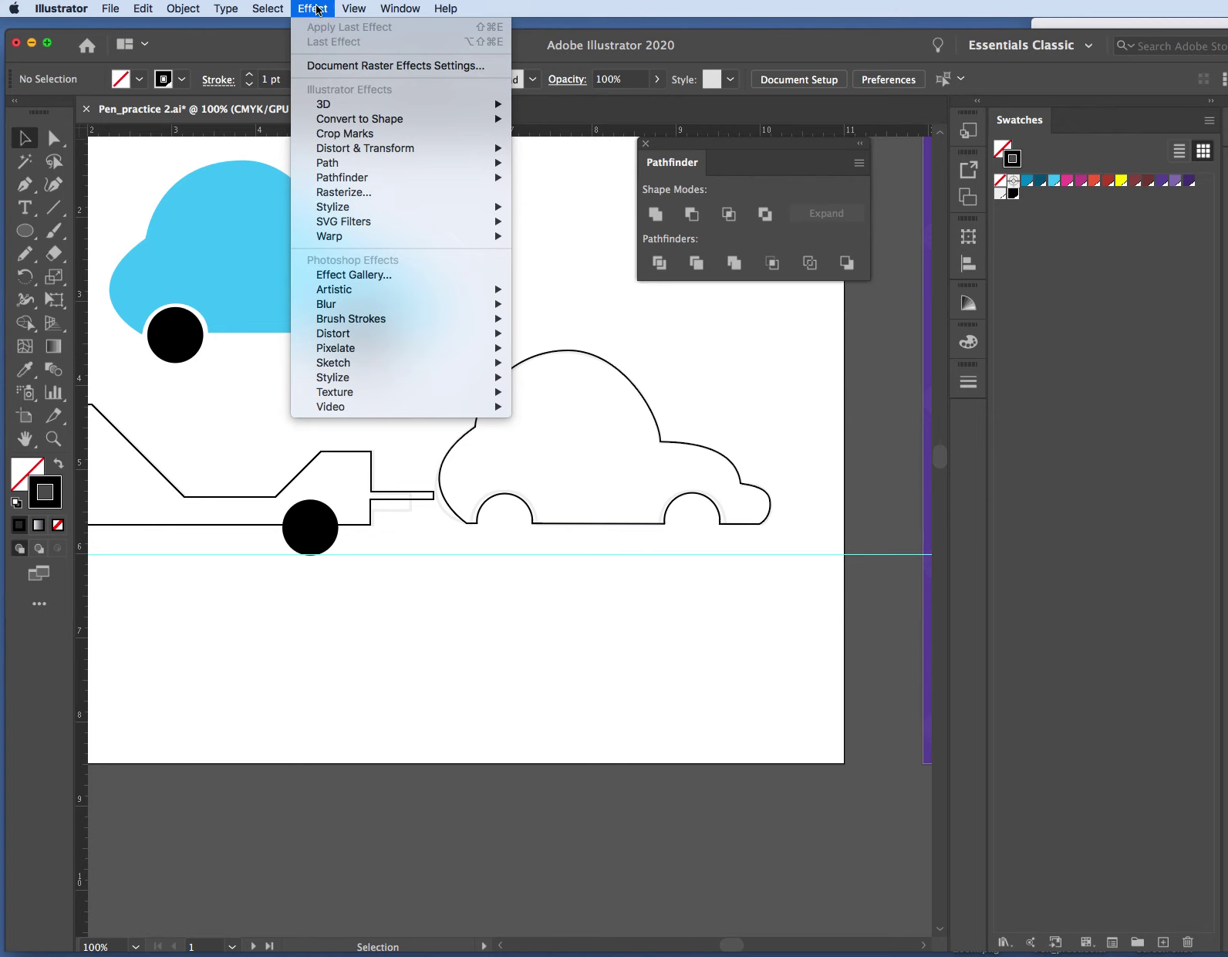
pyautogui.click(315, 8)
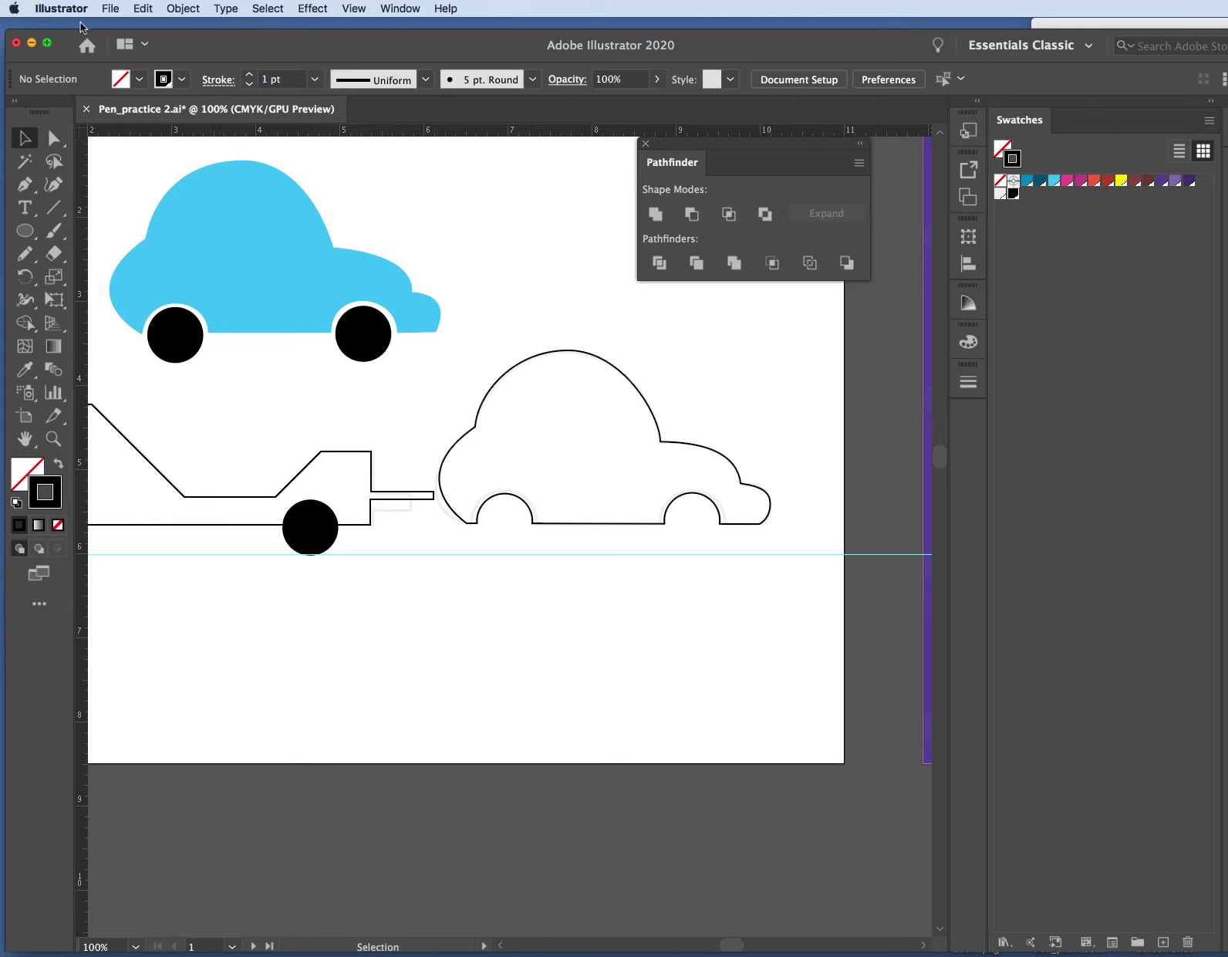
pyautogui.click(13, 9)
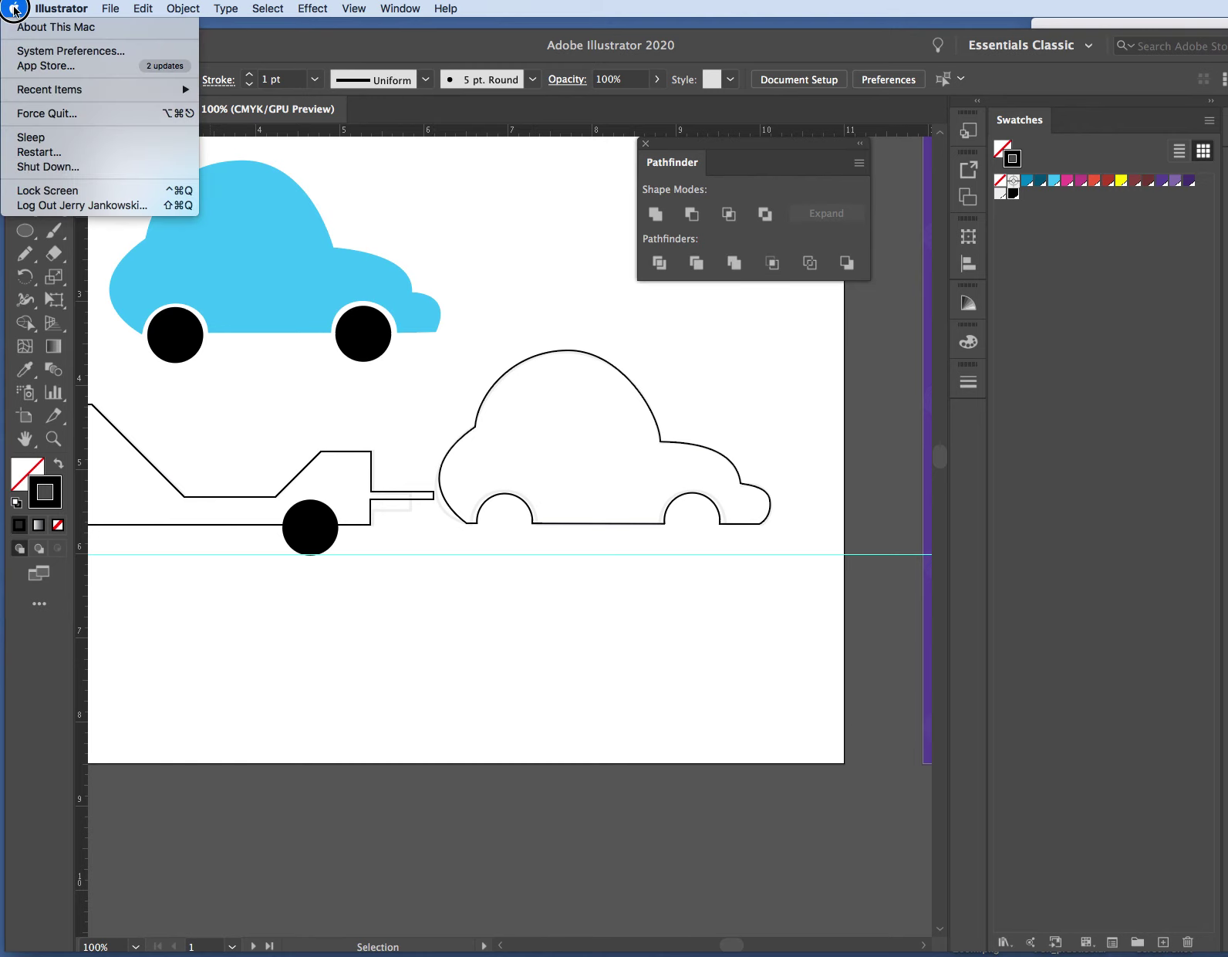